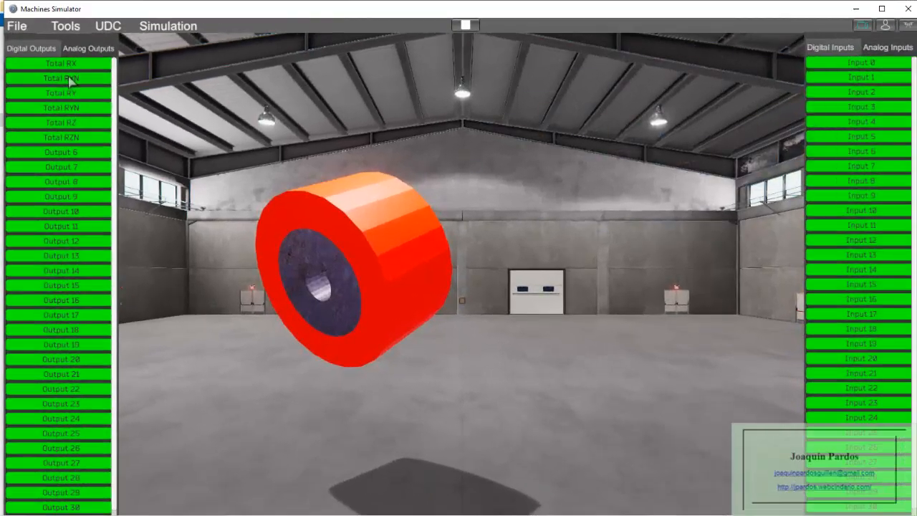
Toggle the Total RX and Total RY outputs to test the part's rotations in the running simulation.
click(68, 64)
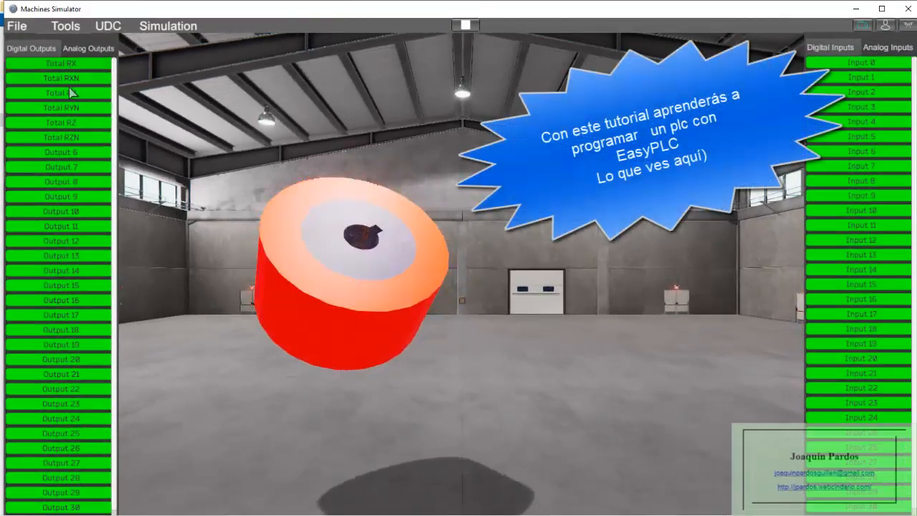
click(70, 93)
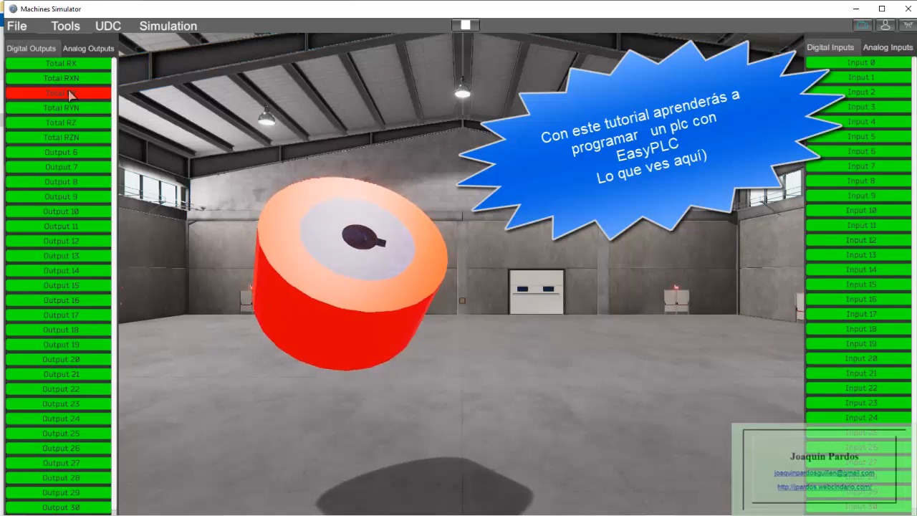
click(74, 65)
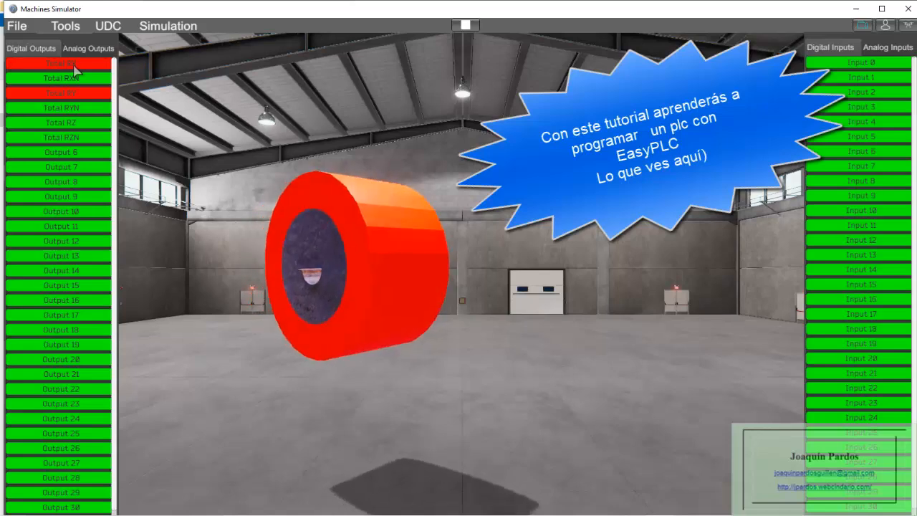
click(74, 64)
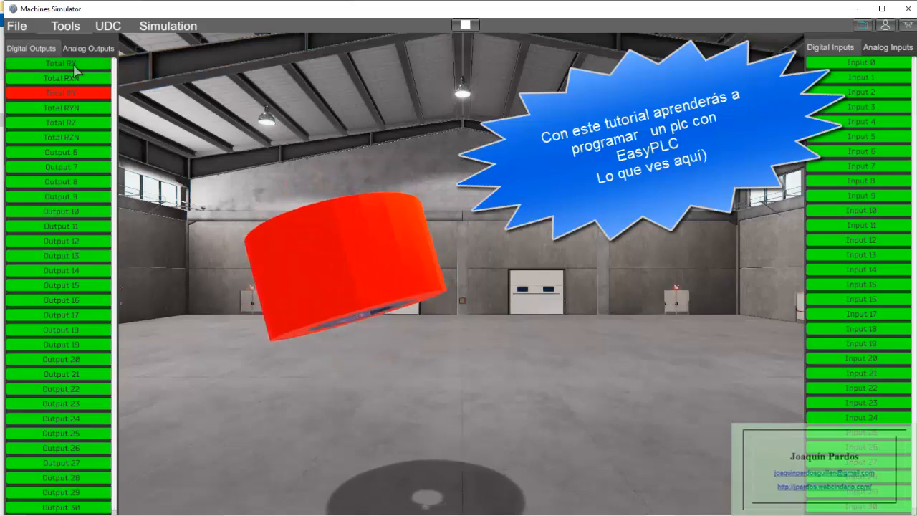
click(73, 65)
click(74, 65)
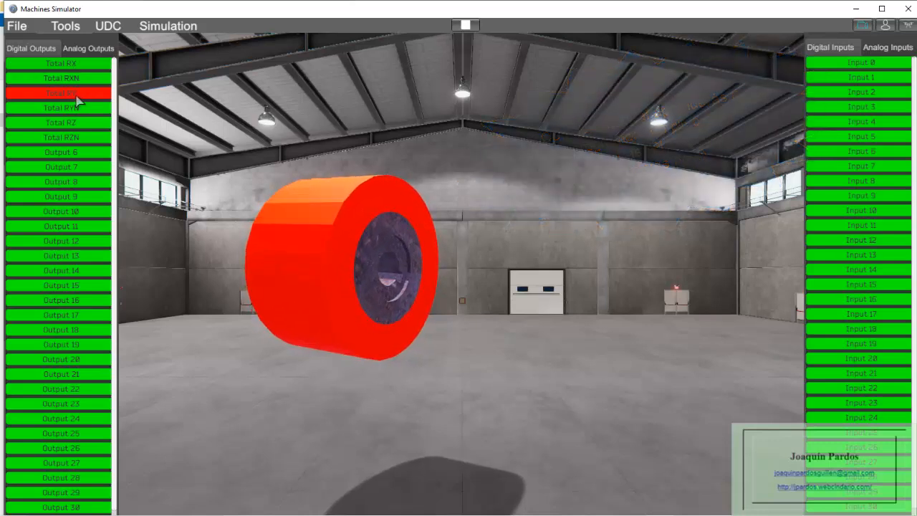
click(76, 94)
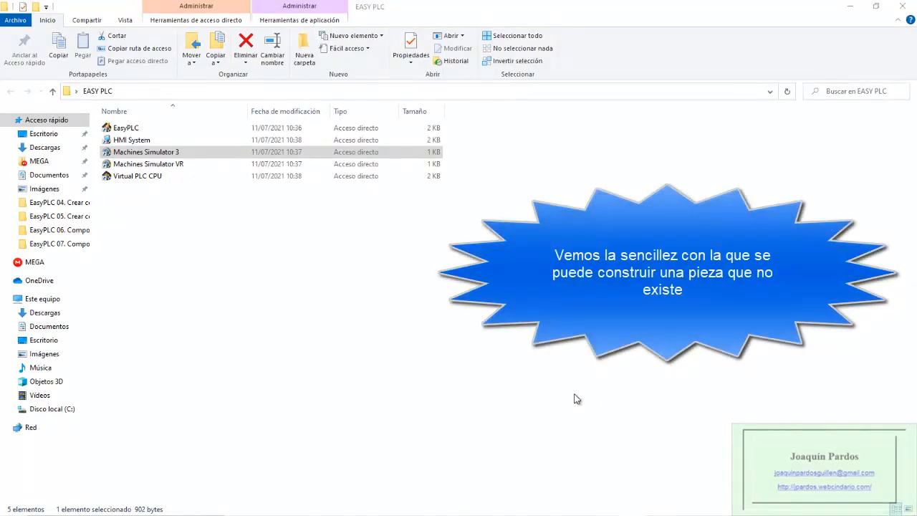
Launch Machines Simulator 3 from the EASY PLC folder and start the Factory 1 Editor.
click(143, 153)
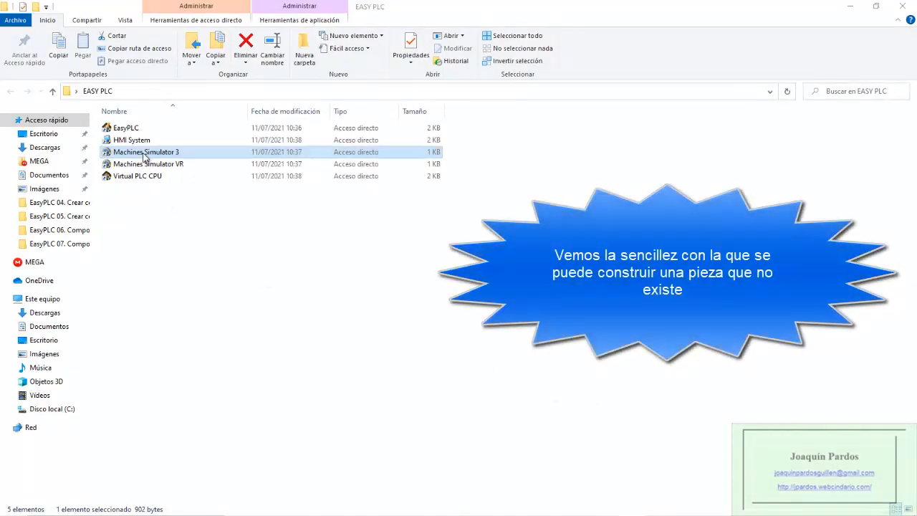
double_click(143, 153)
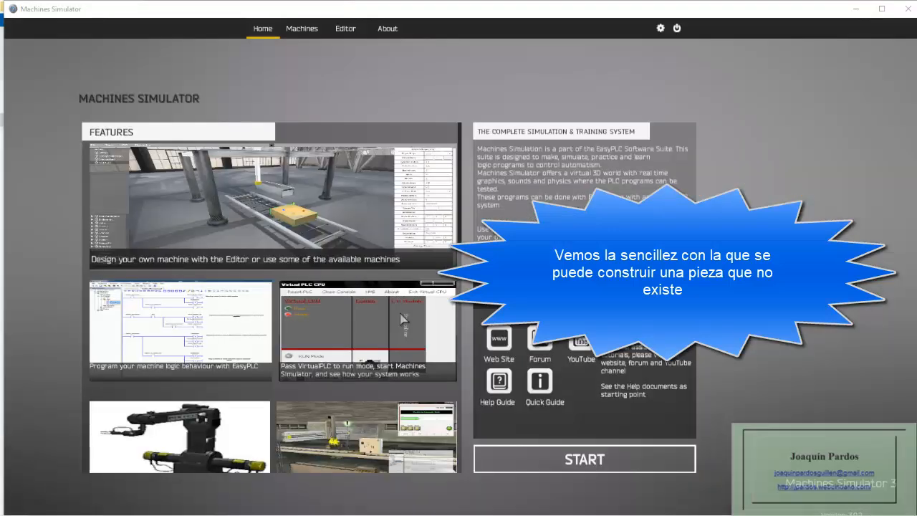
click(353, 30)
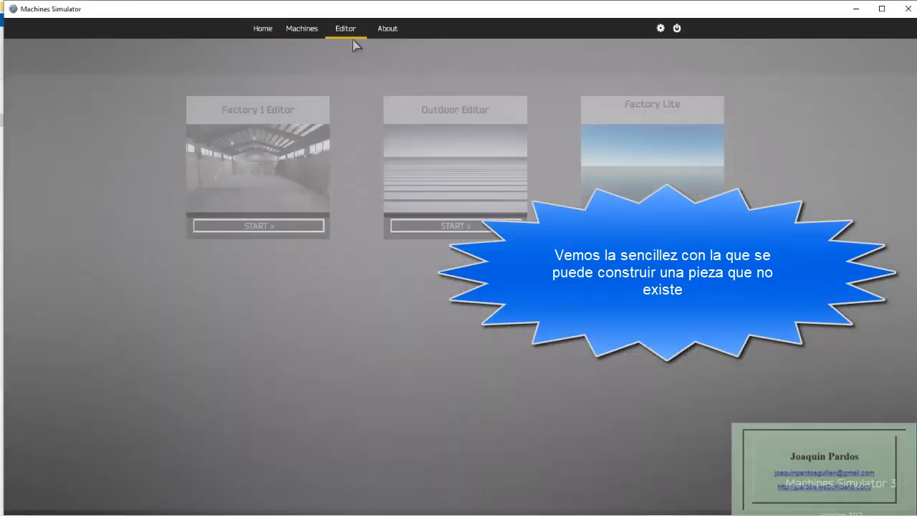
click(267, 205)
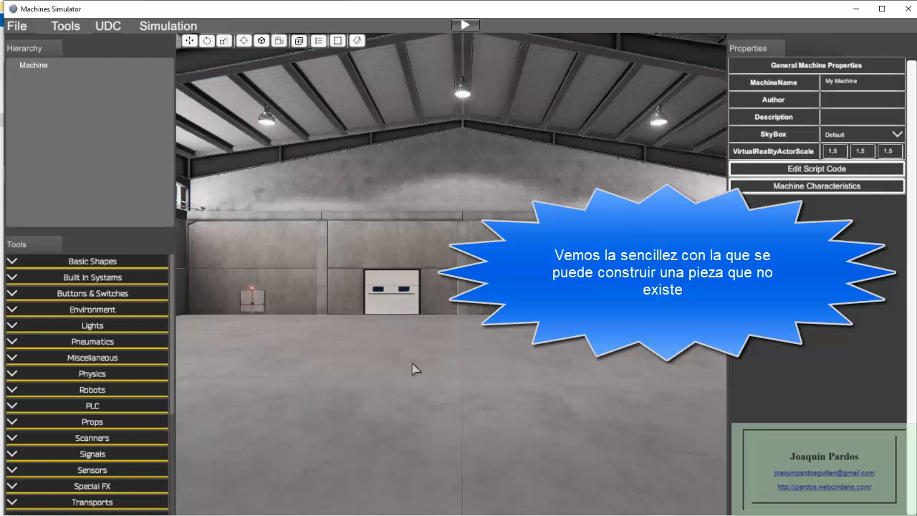
Add a static basic shape to the scene and raise it to a height of about 5.
click(75, 264)
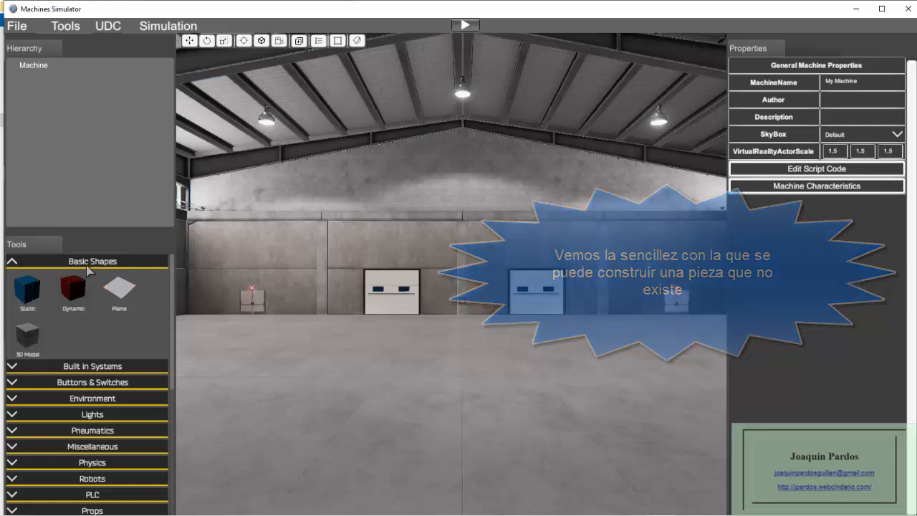
drag(27, 295, 444, 423)
drag(442, 349, 445, 198)
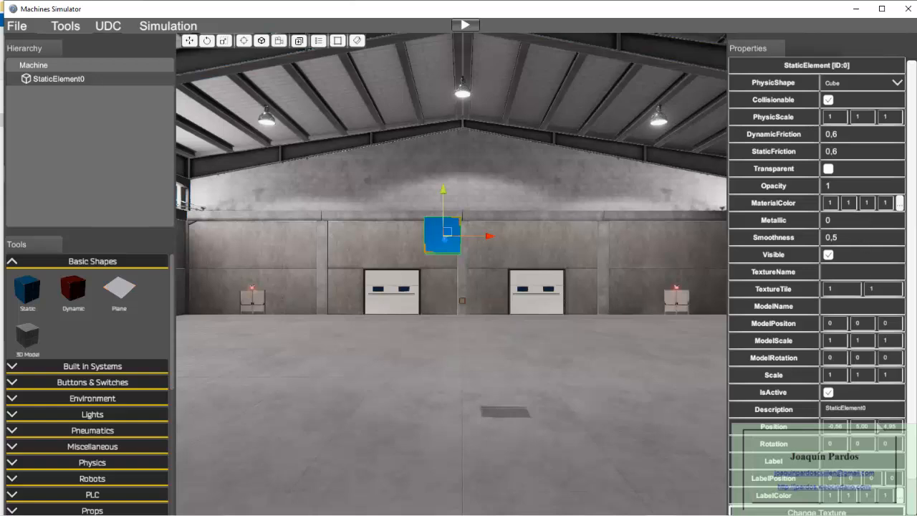
Change the static cube's description to Total.
click(874, 409)
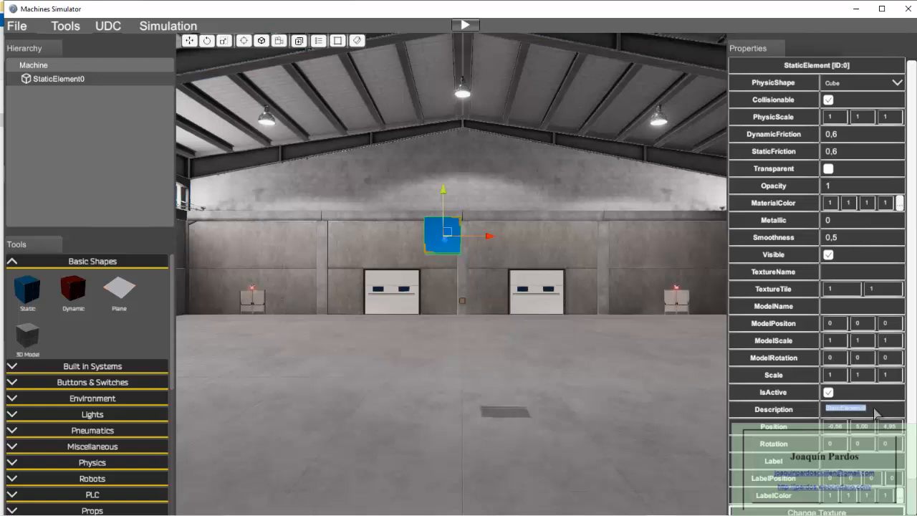
text(IOT)
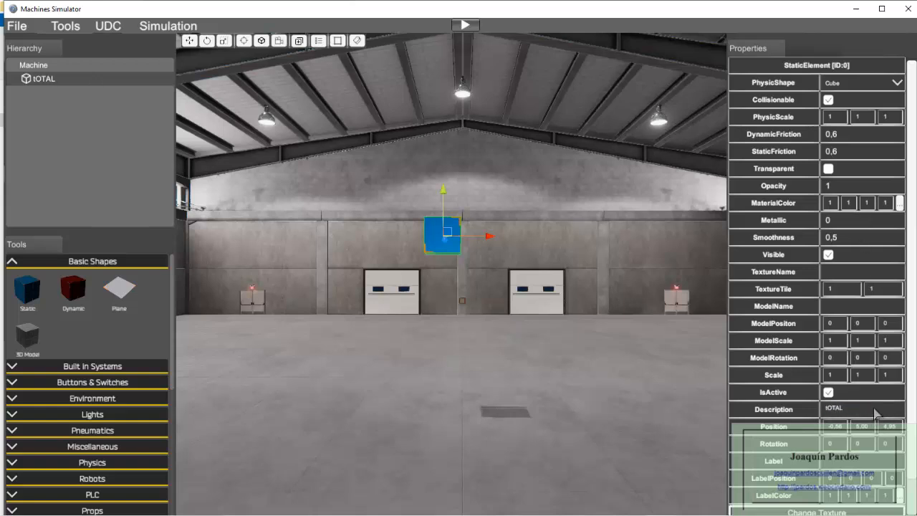
key(BackSpace)
key(BackSpace)
key(BackSpace)
key(BackSpace)
click(494, 279)
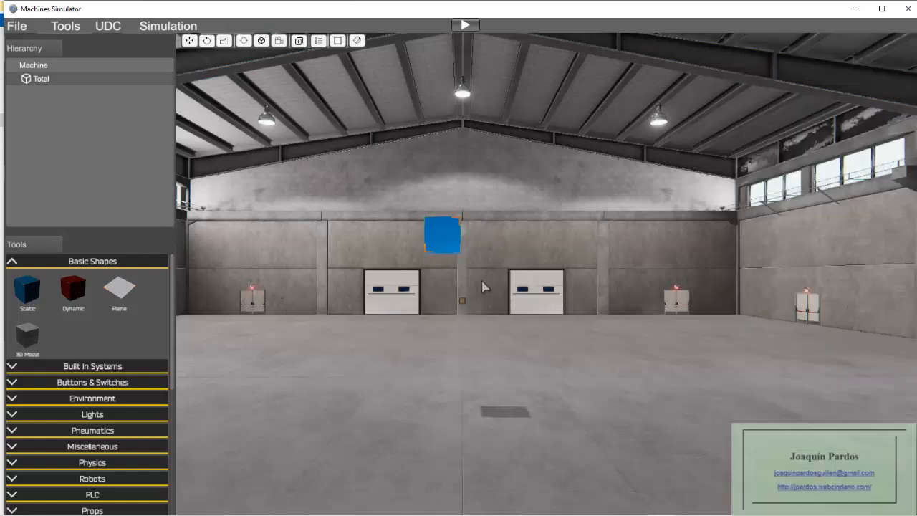
Delete the static cube named Total from the machine.
click(442, 235)
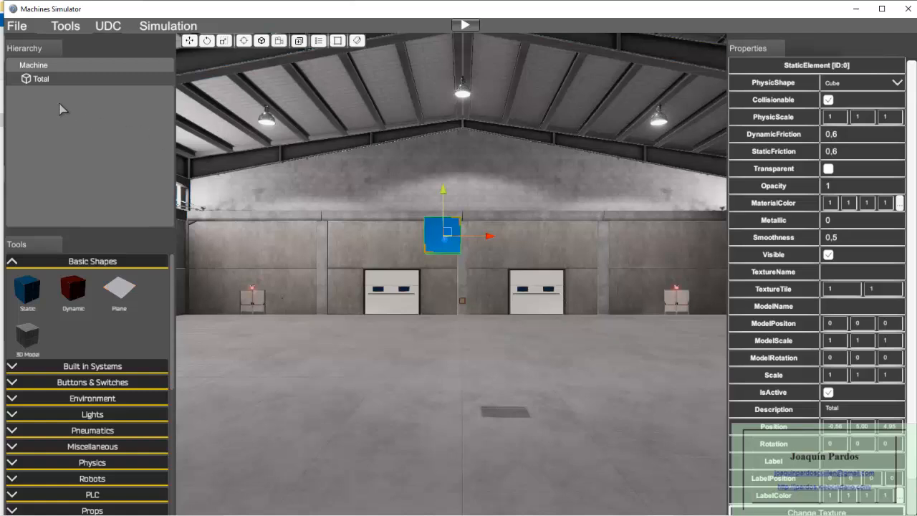
key(Delete)
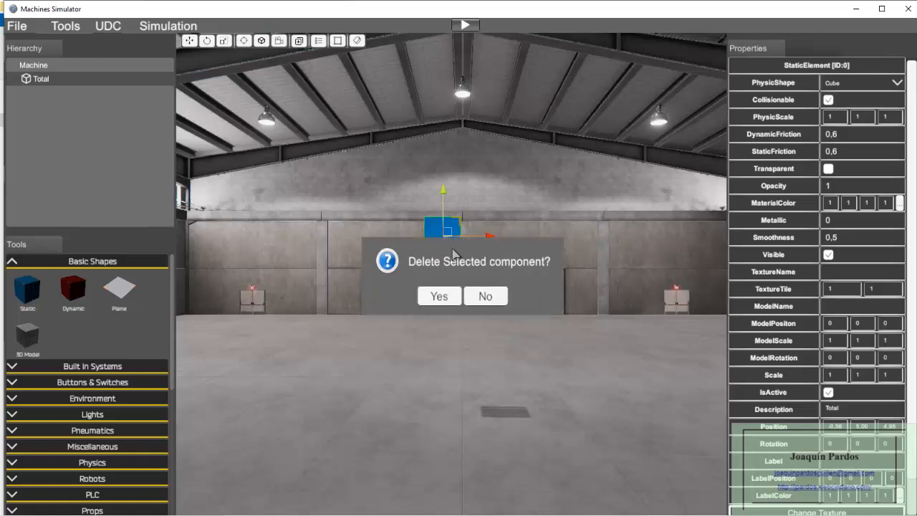
click(437, 296)
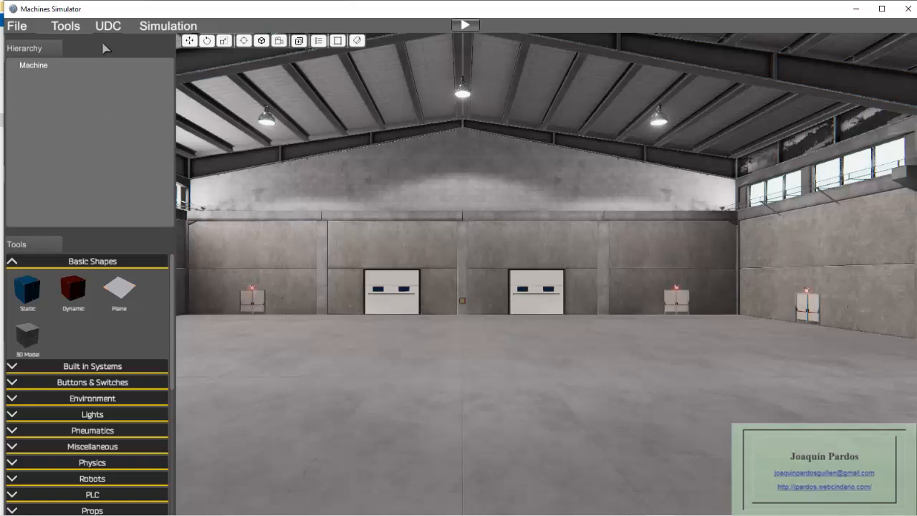
Create a new user-defined component and set its description to Total.
click(109, 30)
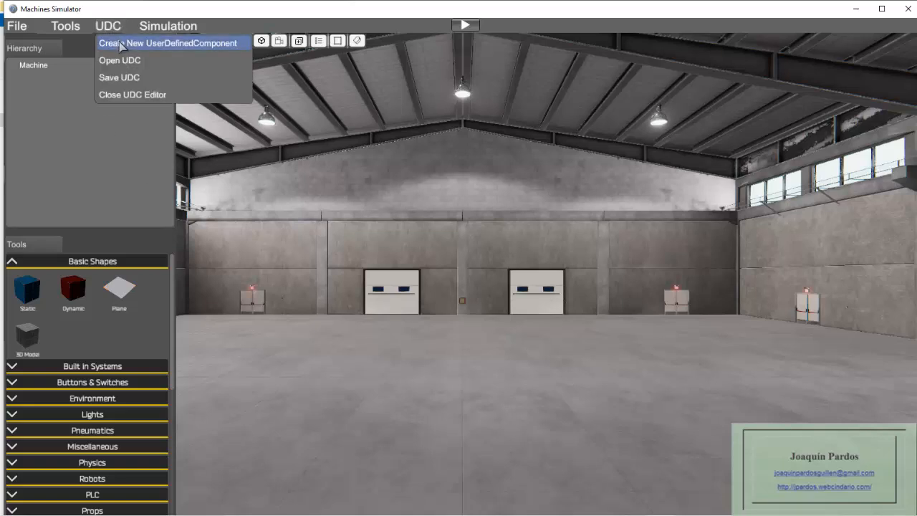
click(121, 44)
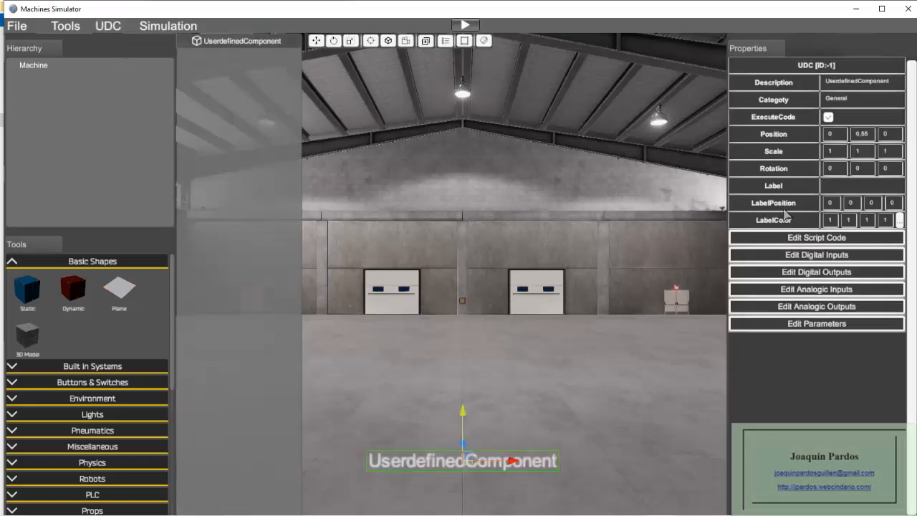
click(886, 87)
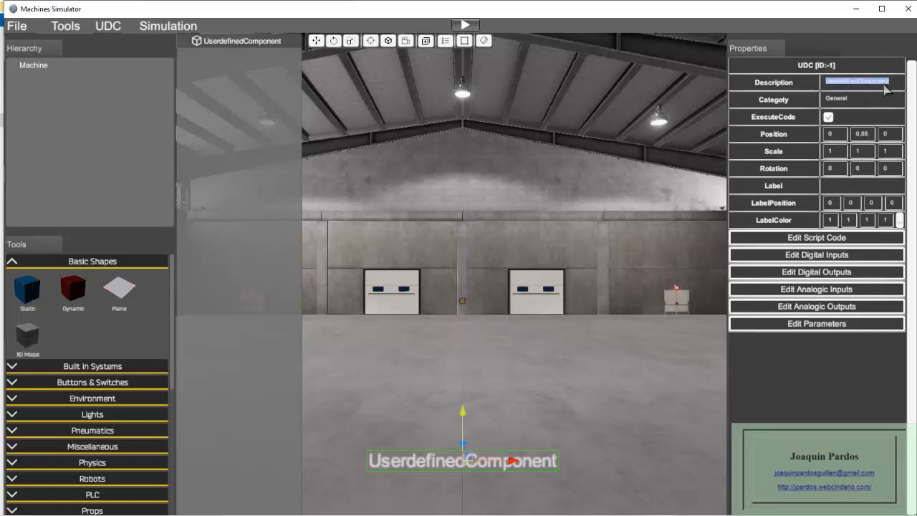
text(tOTAL)
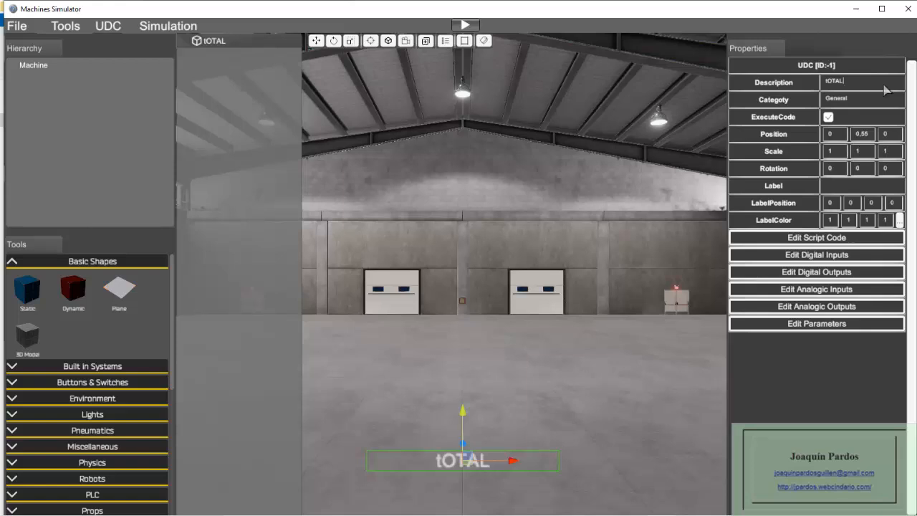
key(BackSpace)
key(BackSpace)
key(BackSpace)
key(BackSpace)
key(BackSpace)
text(Total)
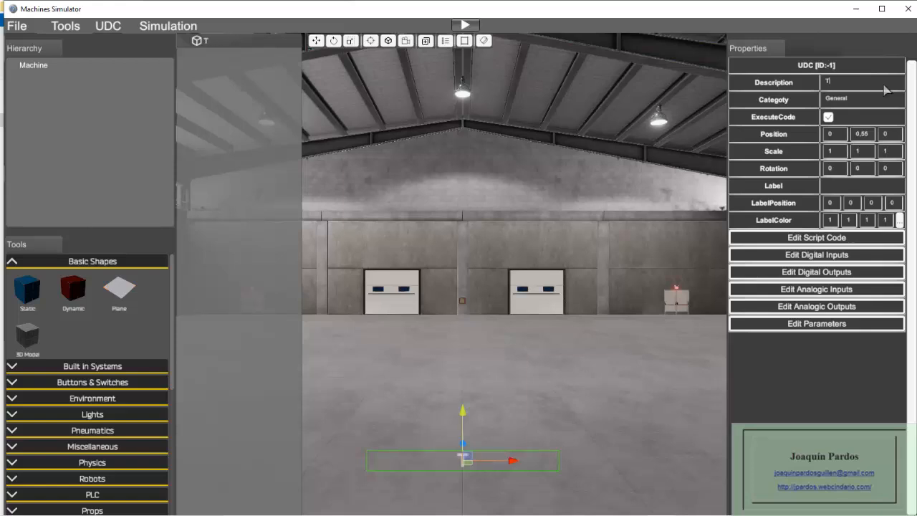
click(476, 221)
Add a static cube to the Total component, raised to a height of about 3.45, and name it FIG.
click(28, 290)
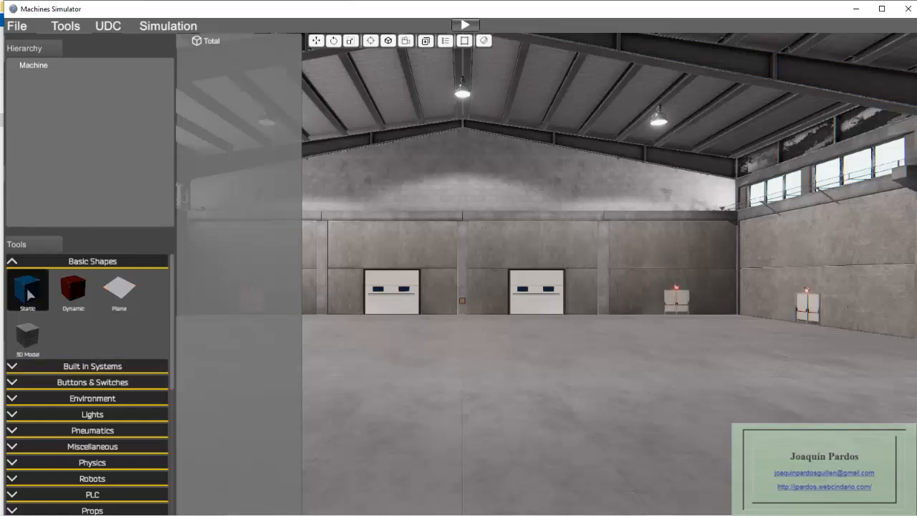
drag(464, 417, 484, 230)
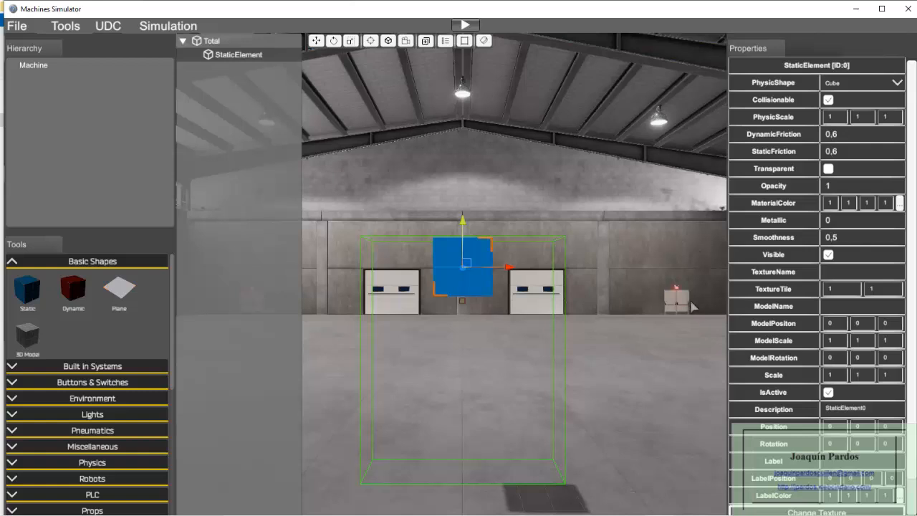
click(879, 414)
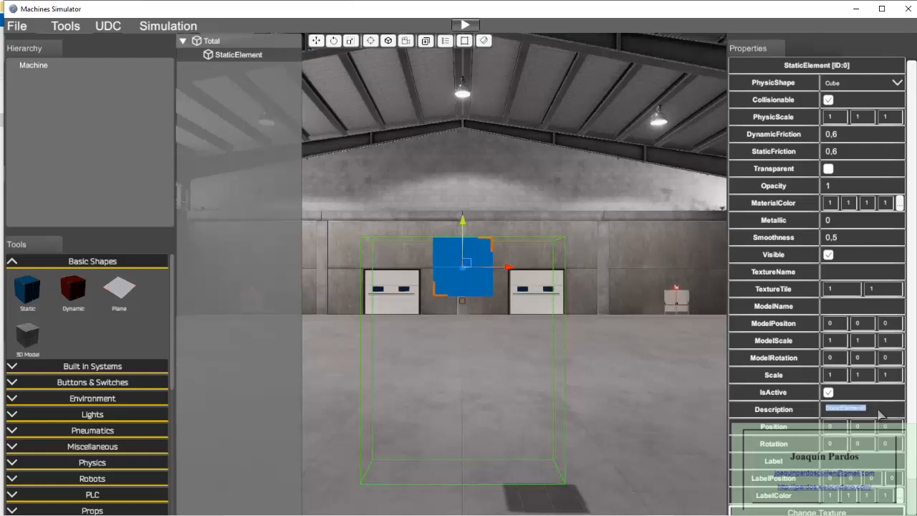
text(f)
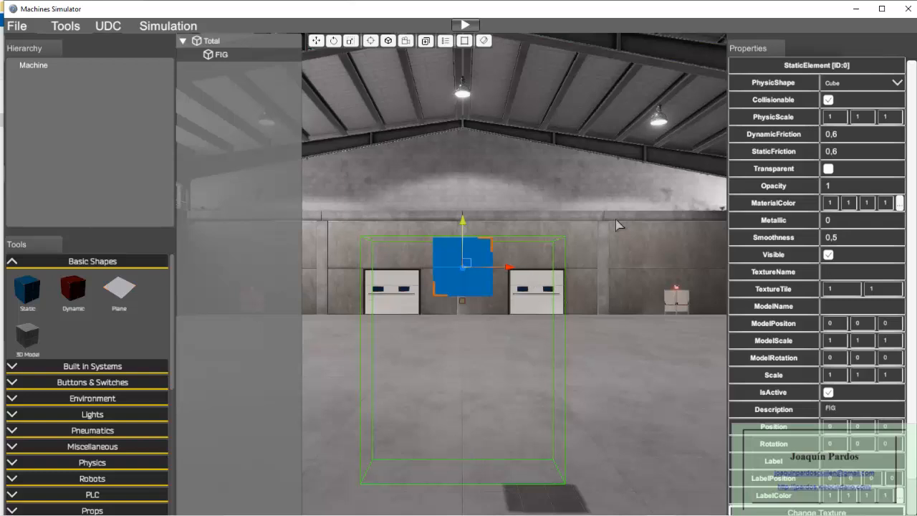
Add a new controller to the FIG element.
click(469, 288)
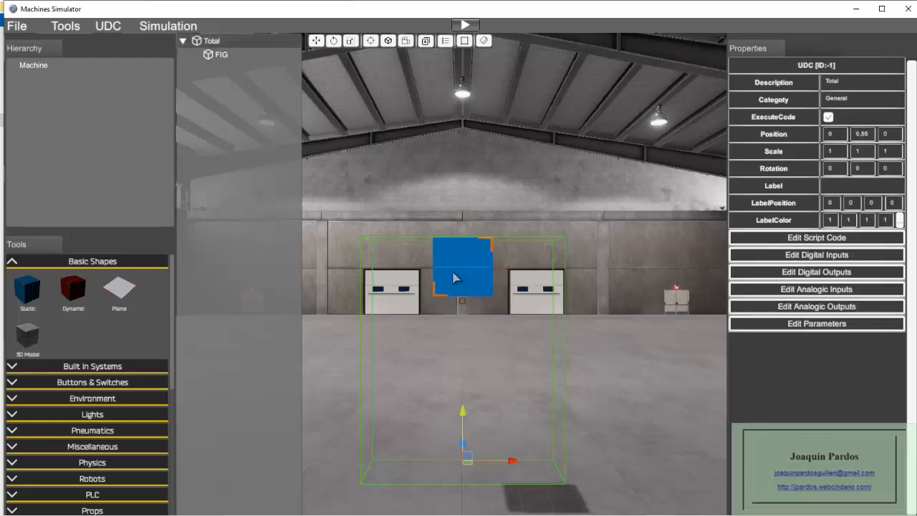
click(216, 54)
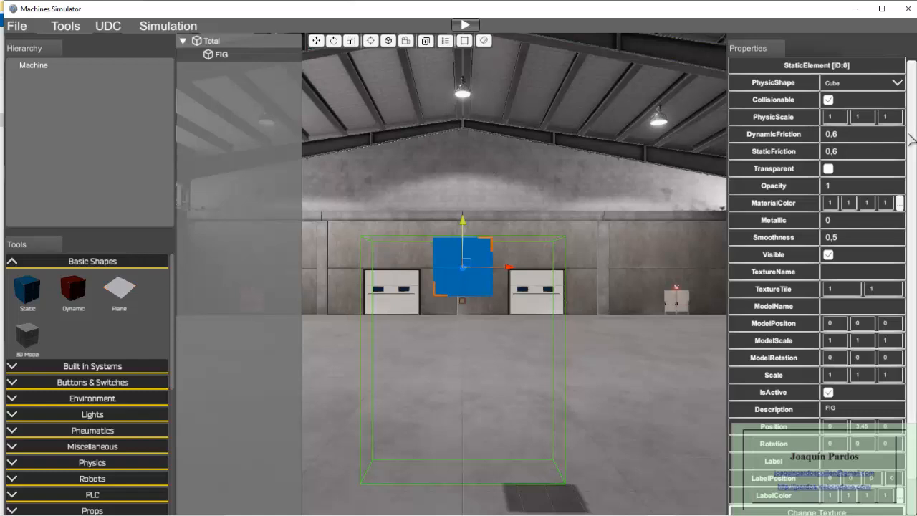
scroll(908, 140, down, 2)
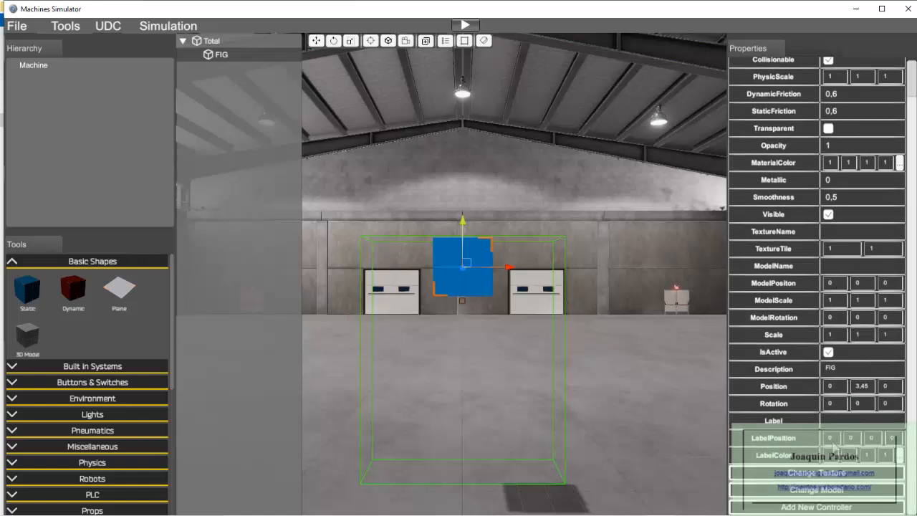
click(847, 507)
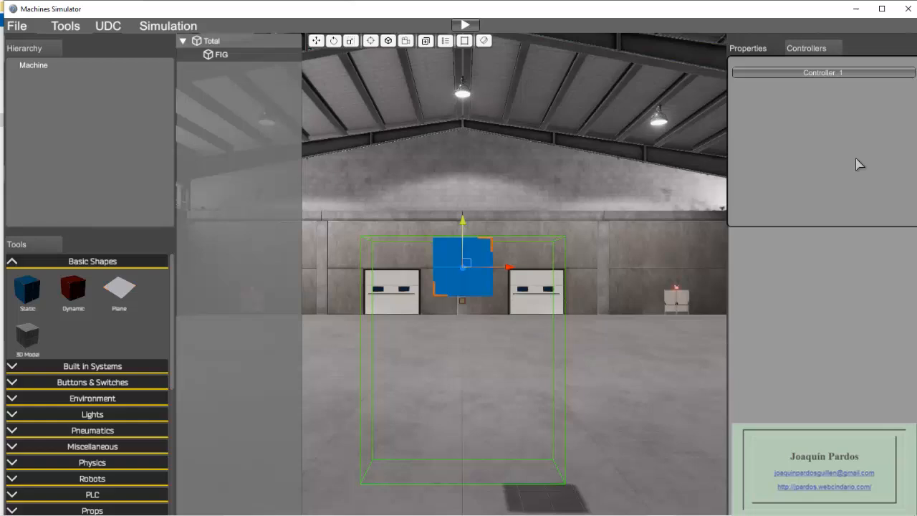
Rename FIG's new controller to TRASLACION X and set its type to AnimationMove.
click(819, 74)
click(822, 260)
text(_1)
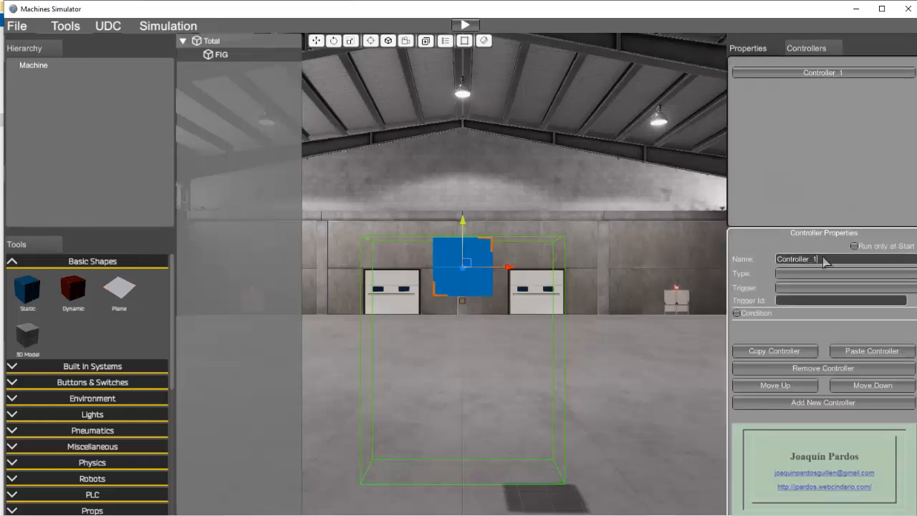
key(BackSpace)
key(BackSpace)
key(BackSpace)
key(BackSpace)
key(BackSpace)
key(BackSpace)
key(BackSpace)
key(BackSpace)
key(BackSpace)
key(BackSpace)
key(BackSpace)
key(BackSpace)
text(MOV)
key(BackSpace)
key(BackSpace)
key(BackSpace)
text(TRASLACION)
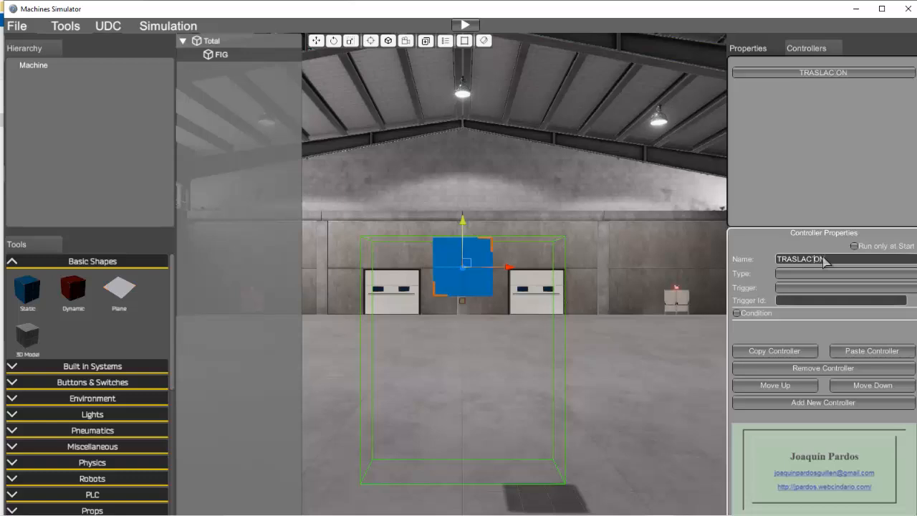
key(BackSpace)
text(ION X)
click(829, 273)
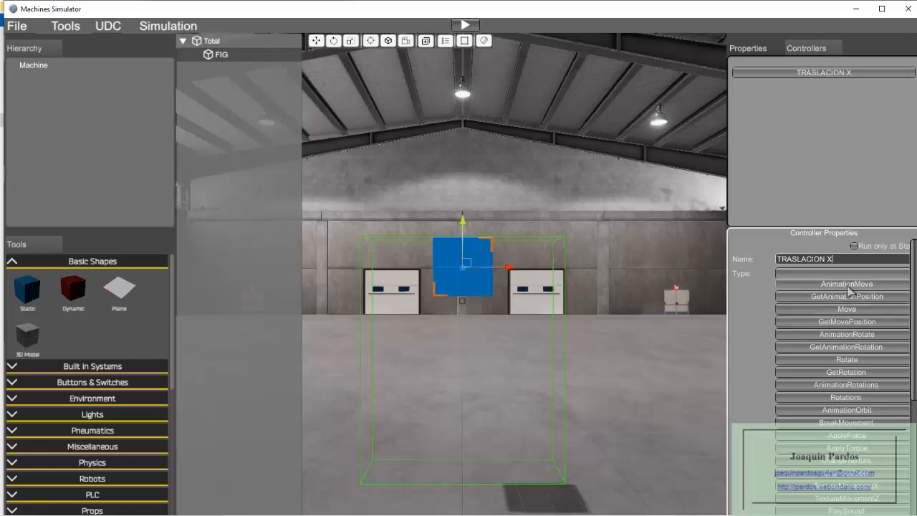
click(848, 285)
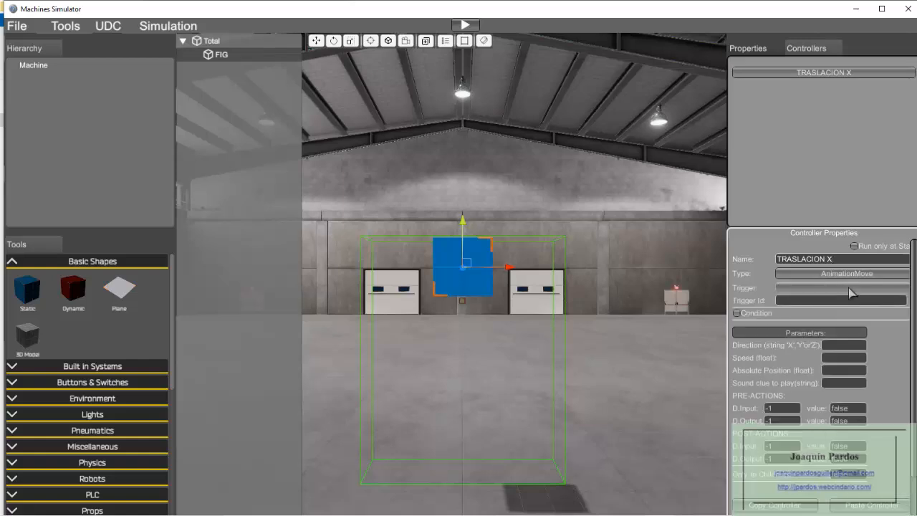
Set TRASLACION X's trigger to An.Out with trigger Id MX.
click(851, 288)
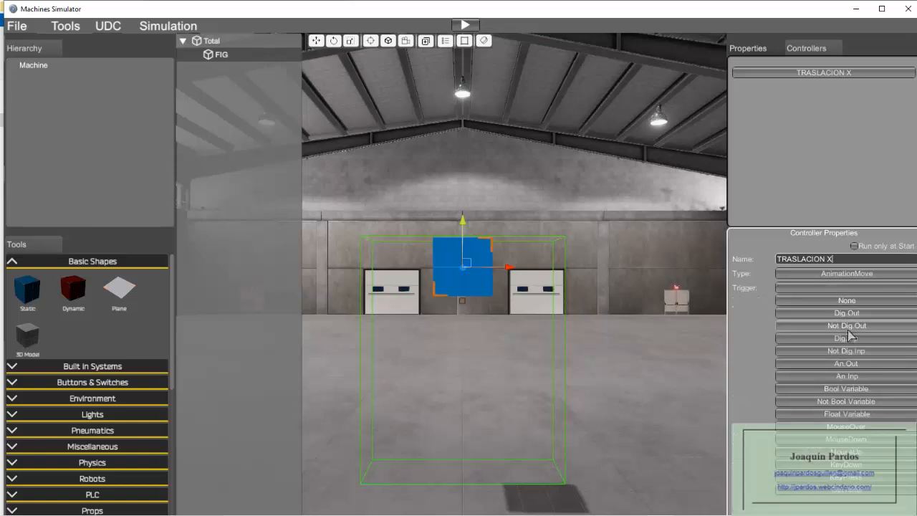
click(849, 363)
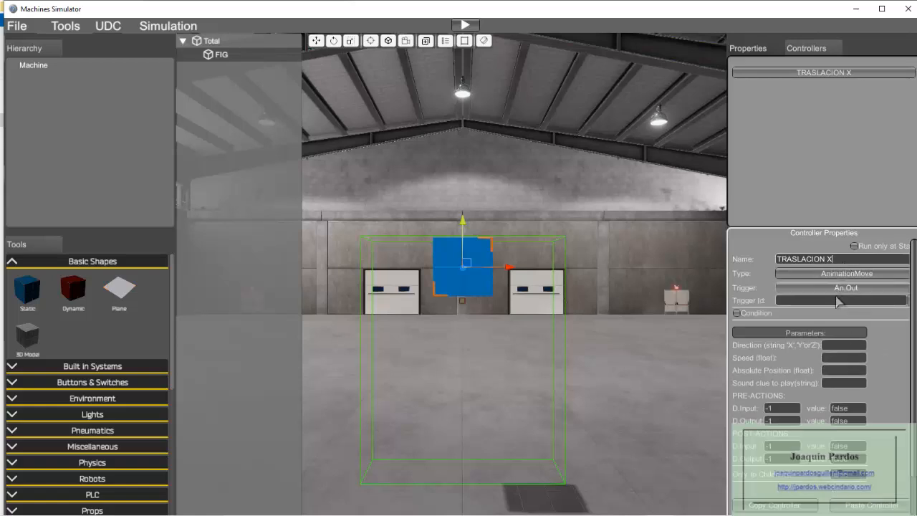
click(838, 300)
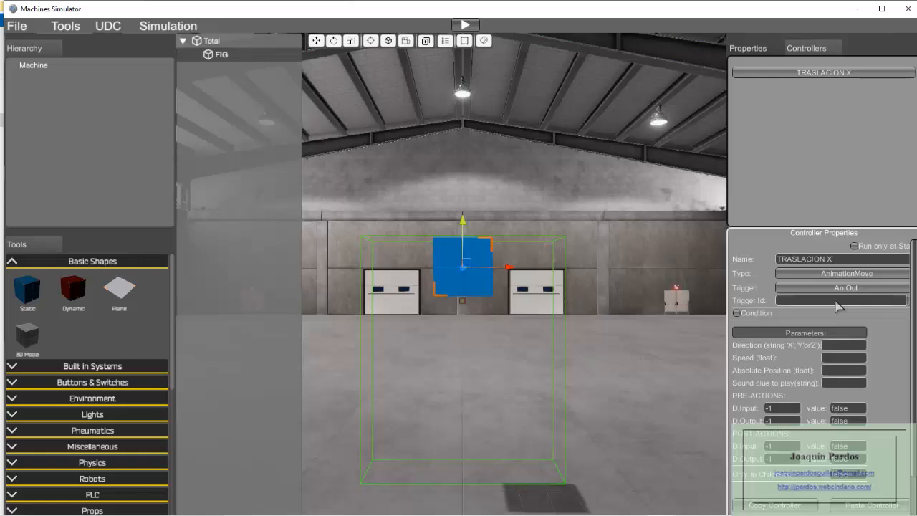
click(835, 301)
text(MX)
Set TRASLACION X's direction to X, its speed to 1 and its absolute position to MX.
click(845, 345)
text(X)
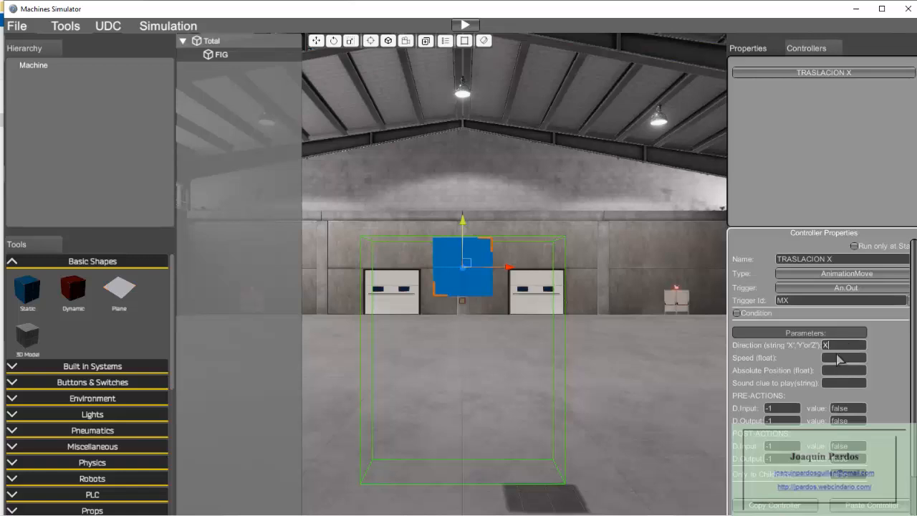
text(1)
click(839, 370)
text(MX)
Paste two copies of the TRASLACION X controller onto FIG.
scroll(895, 304, down, 2)
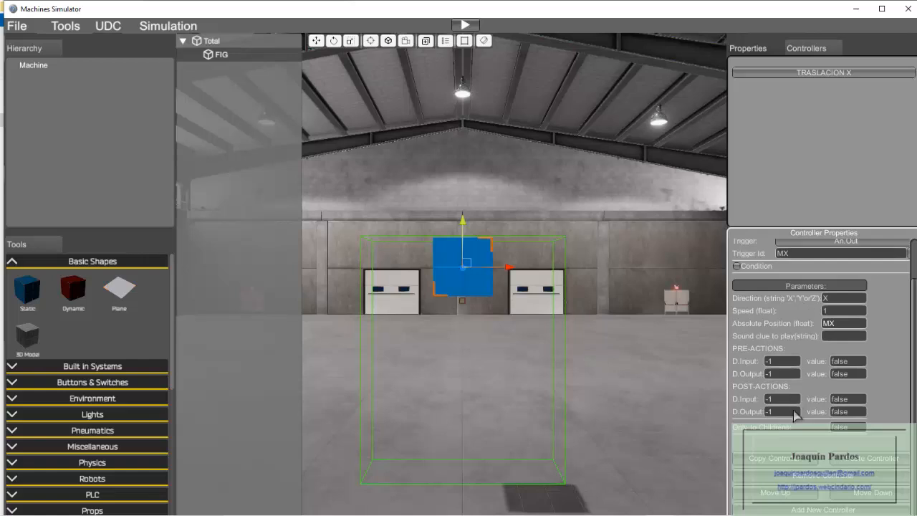
click(847, 463)
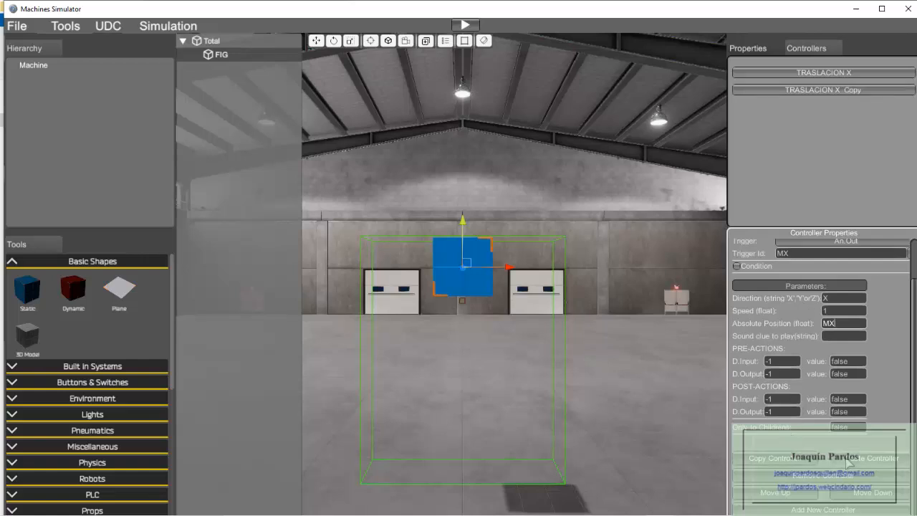
click(847, 463)
drag(916, 390, 915, 344)
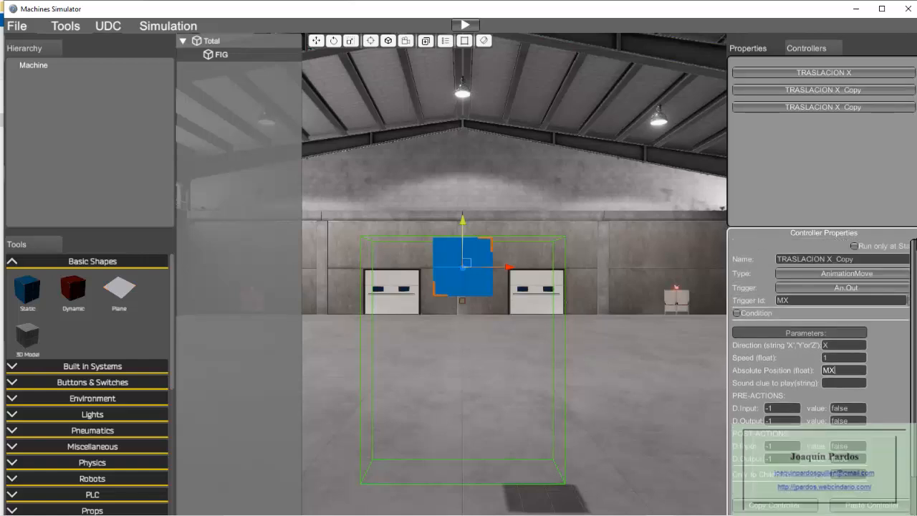
Rename the first copy of TRASLACION X to TRASLACION Y.
click(828, 92)
click(831, 263)
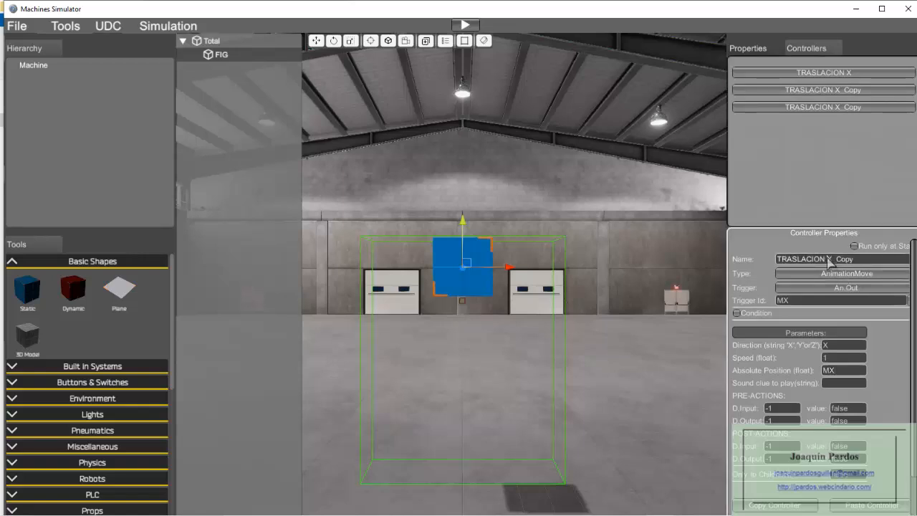
drag(826, 261, 874, 262)
text(Y)
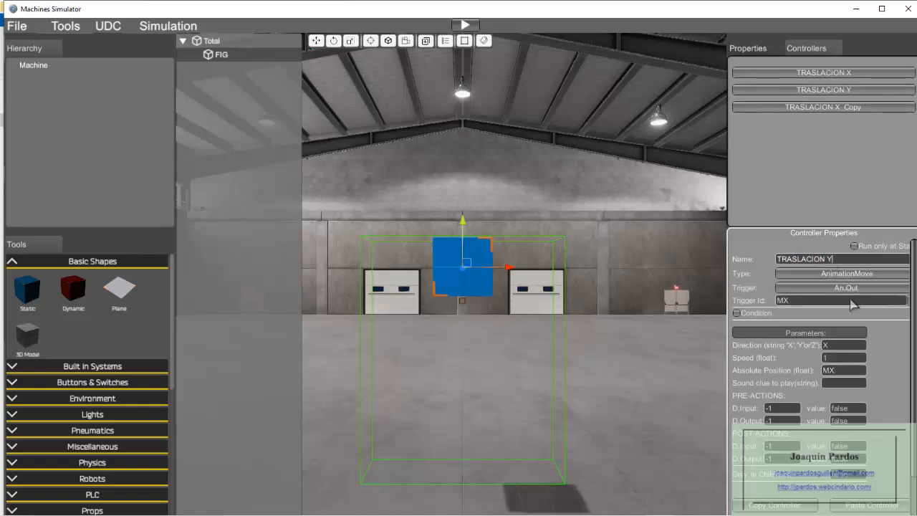
Set TRASLACION Y's trigger Id to MY, its direction to Y and its absolute position to MY.
click(814, 302)
key(BackSpace)
text(Y)
click(830, 346)
key(BackSpace)
text(Y)
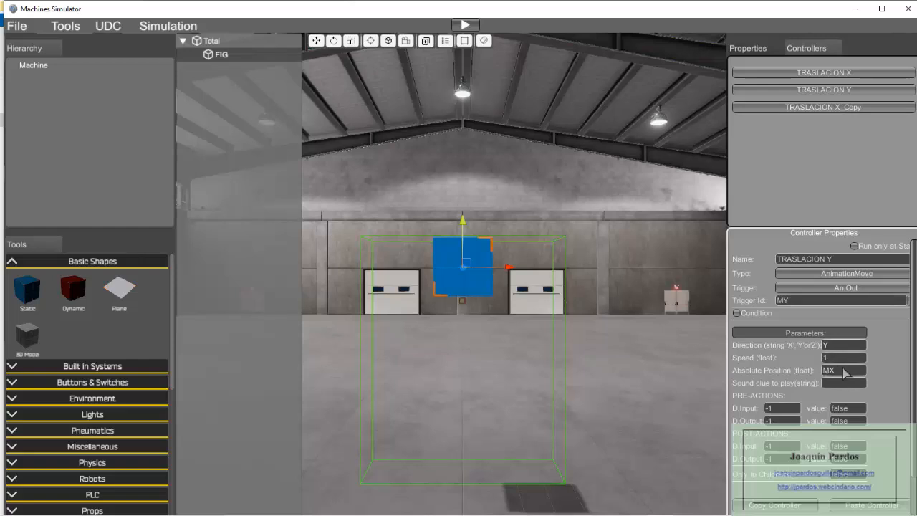
click(843, 370)
key(BackSpace)
text(Y)
Rename the remaining copy of TRASLACION X to TRASLACION Z.
click(842, 107)
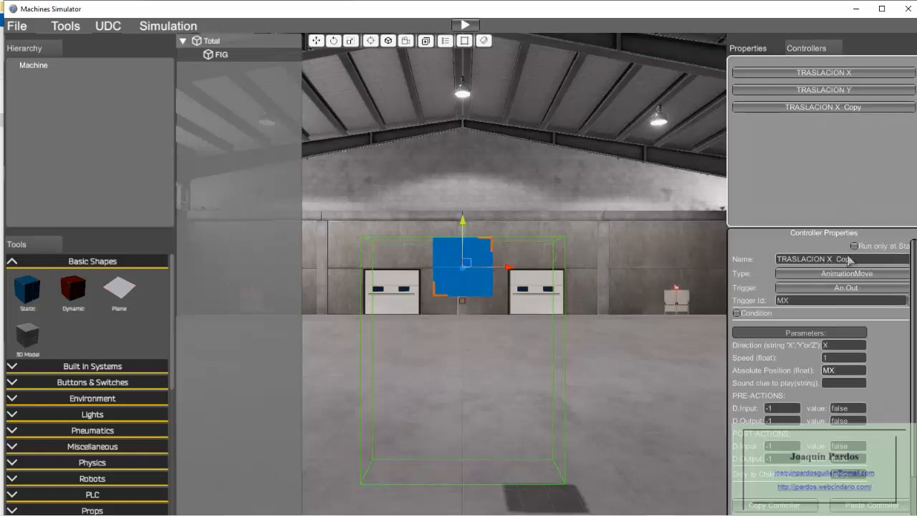
click(863, 261)
key(BackSpace)
key(BackSpace)
key(BackSpace)
key(BackSpace)
key(BackSpace)
key(BackSpace)
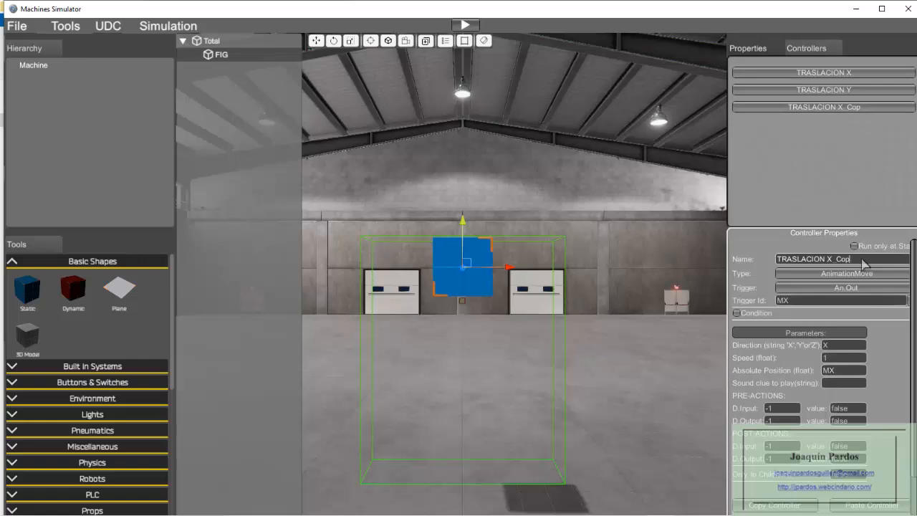
text(Z)
Set TRASLACION Z's trigger Id to MZ, its direction to Z and its absolute position to MZ.
click(851, 304)
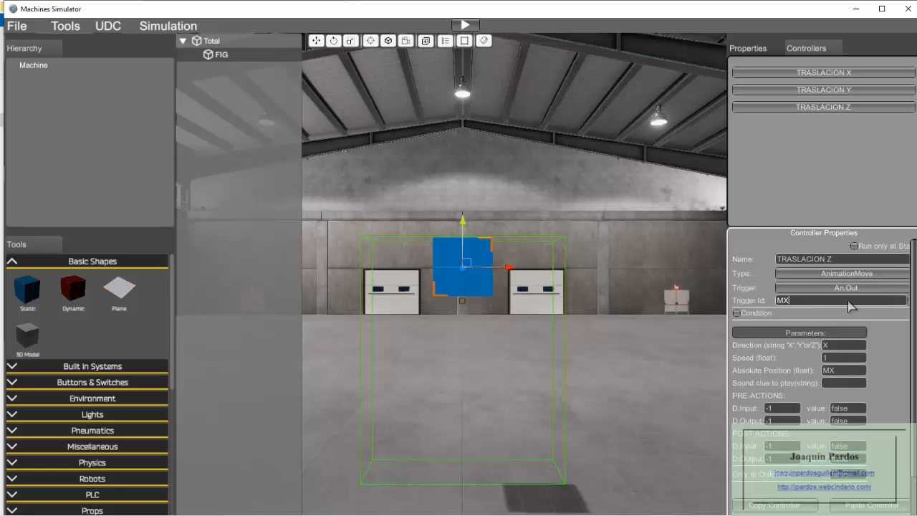
key(BackSpace)
text(Z)
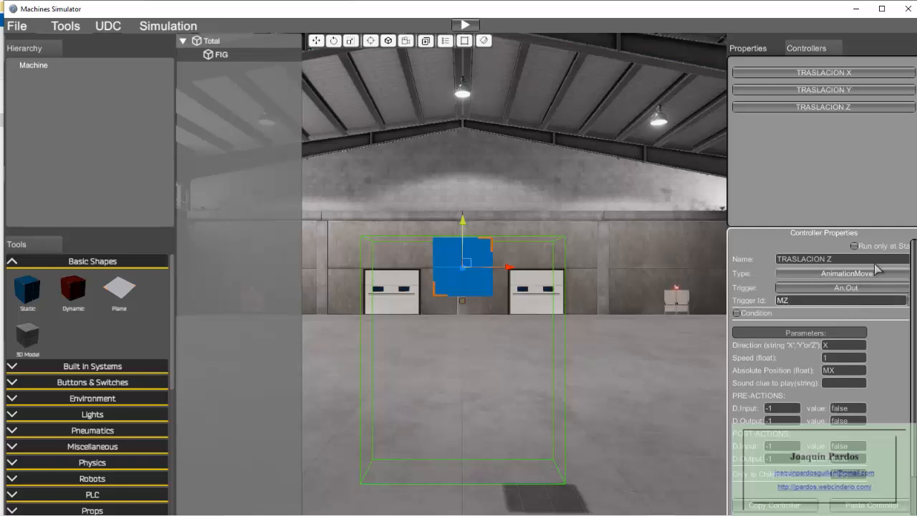
click(835, 344)
key(BackSpace)
text(Z)
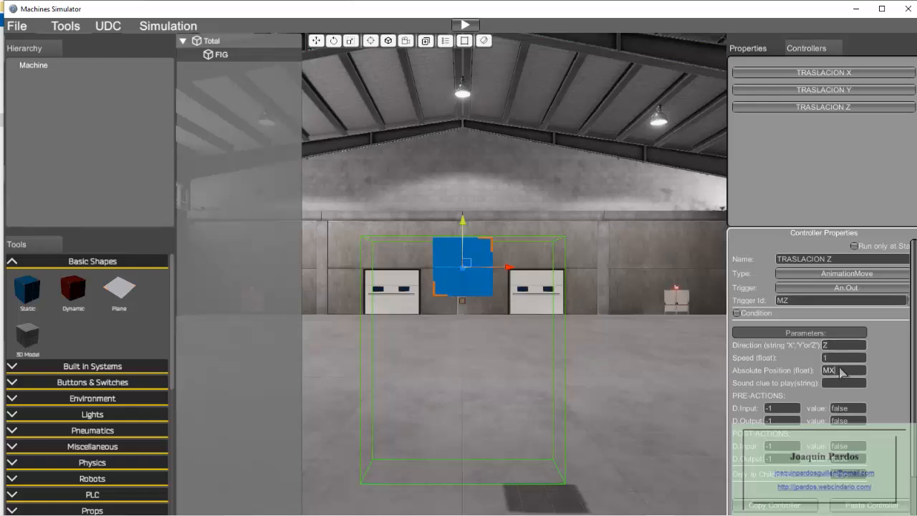
key(BackSpace)
text(Z)
click(835, 109)
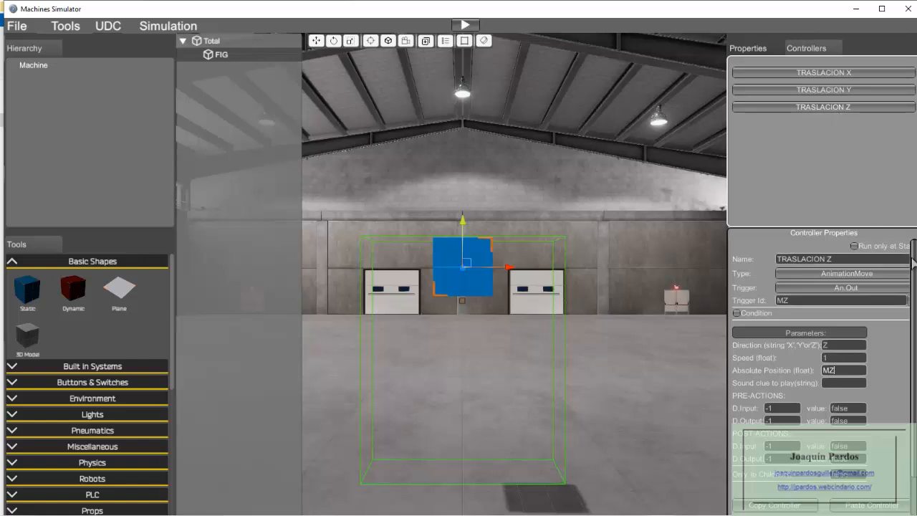
Add a fourth controller to FIG, name it ROT X and set its type to AnimationRotations.
scroll(901, 328, down, 3)
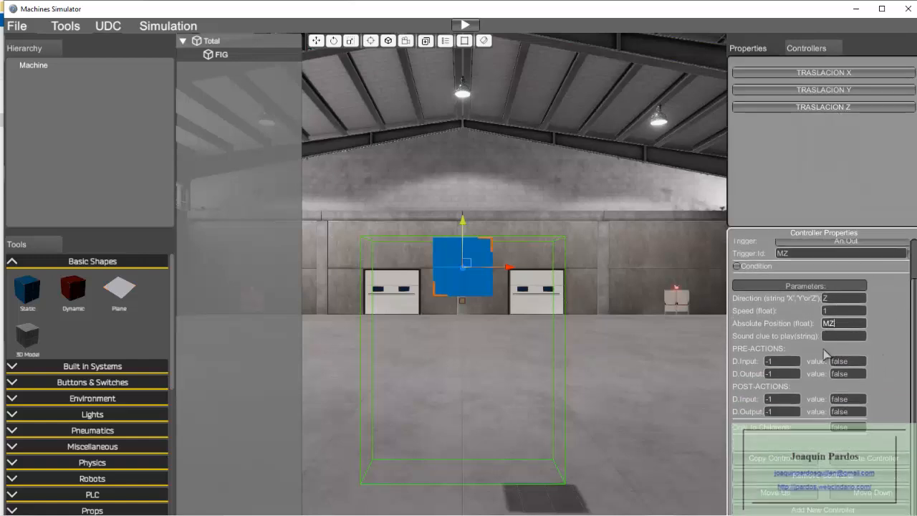
click(821, 509)
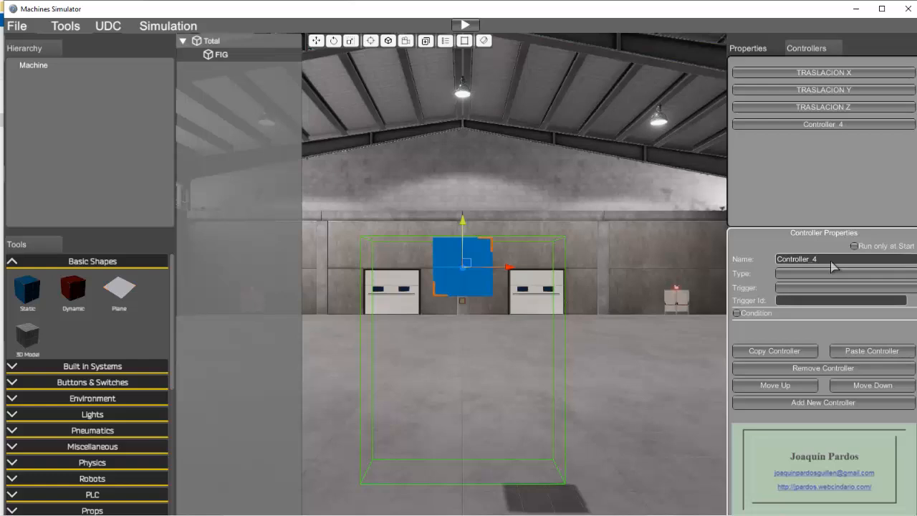
key(BackSpace)
key(BackSpace)
key(BackSpace)
key(BackSpace)
key(BackSpace)
key(BackSpace)
key(BackSpace)
key(BackSpace)
key(BackSpace)
key(BackSpace)
key(BackSpace)
key(BackSpace)
text(ROT X)
click(832, 274)
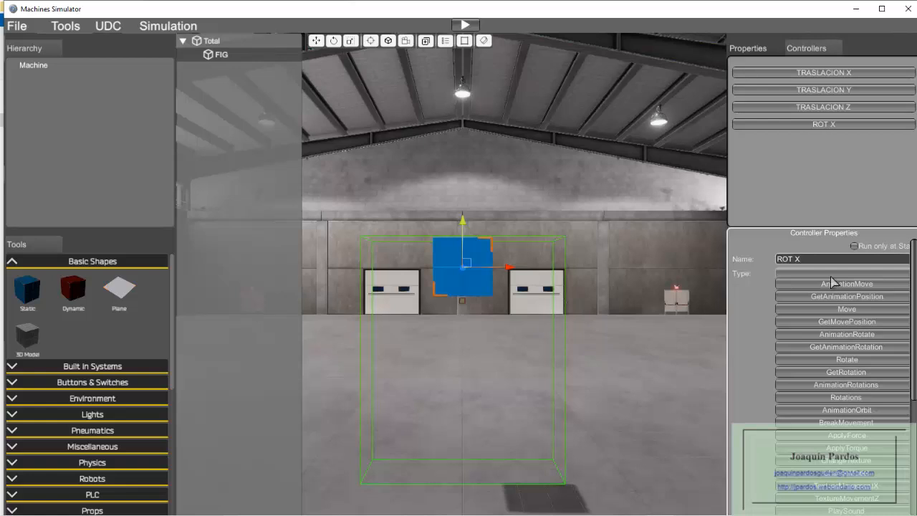
click(841, 386)
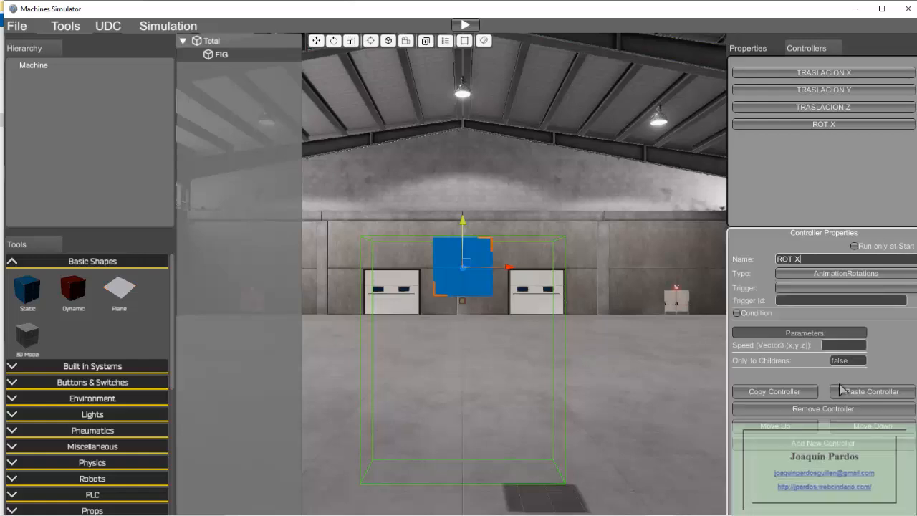
Set ROT X's trigger to Dig.Out with trigger Id RX and its speed vector to 2,0,0.
click(836, 290)
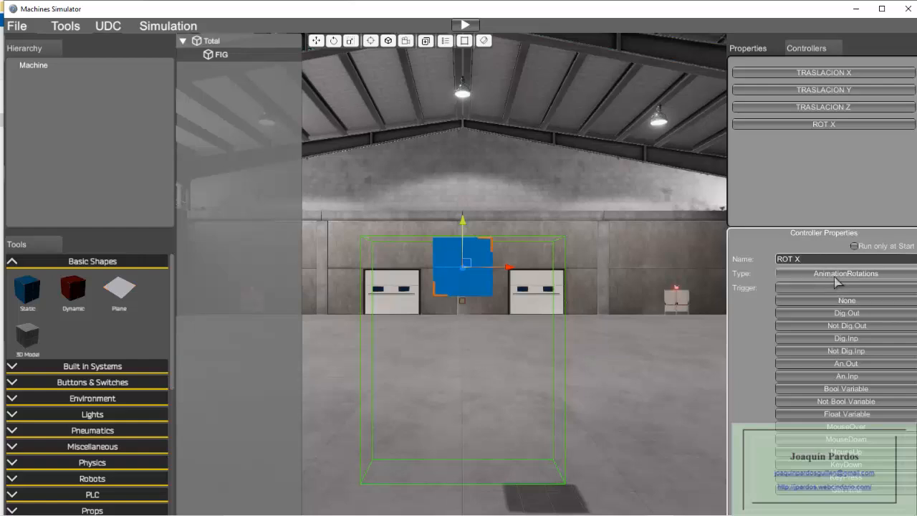
click(844, 315)
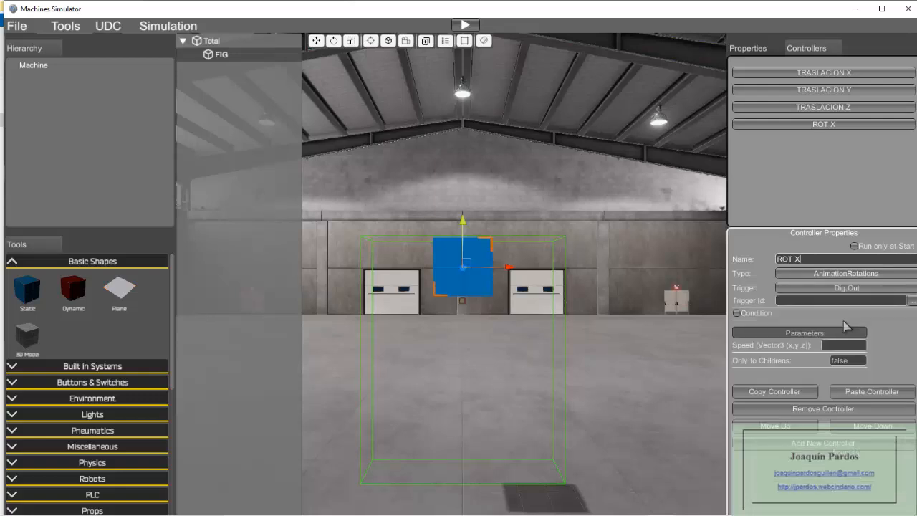
click(795, 301)
text(RX)
click(831, 345)
text(0)
Copy the ROT X controller and paste it twice.
click(772, 393)
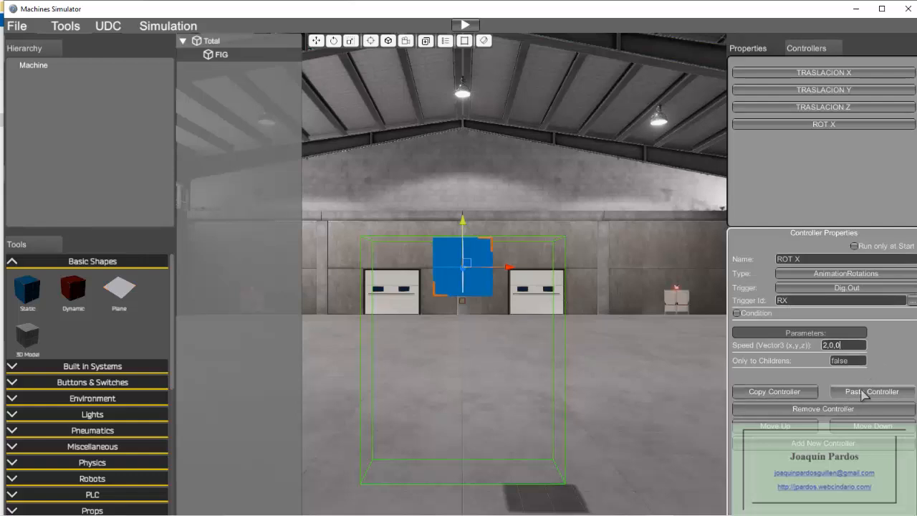
click(864, 393)
click(864, 393)
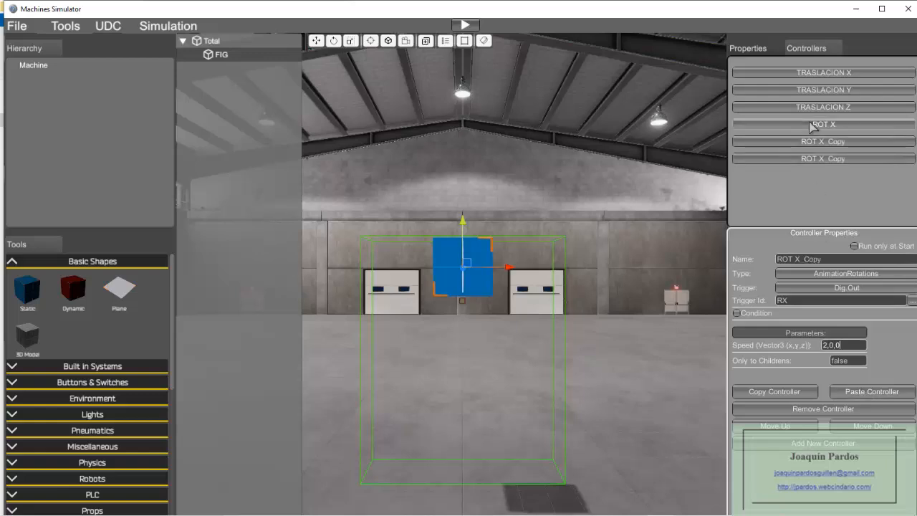
Rename the first ROT X copy to ROT Y, with trigger Id RY and speed vector 0,2,0.
click(836, 262)
key(BackSpace)
key(BackSpace)
key(BackSpace)
key(BackSpace)
key(BackSpace)
key(BackSpace)
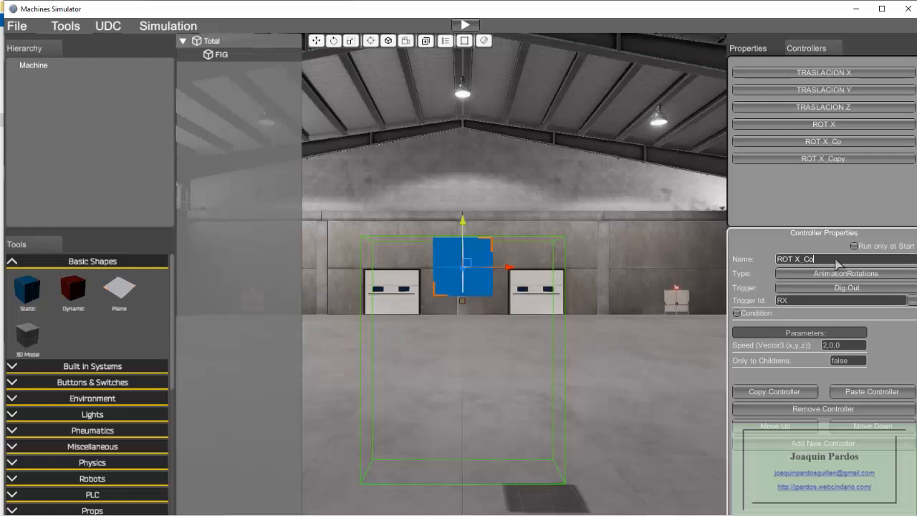
click(813, 301)
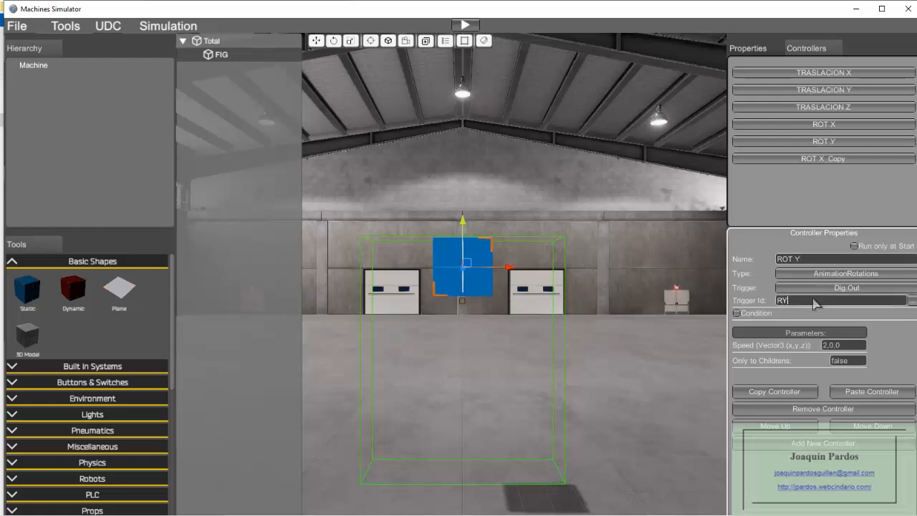
click(828, 346)
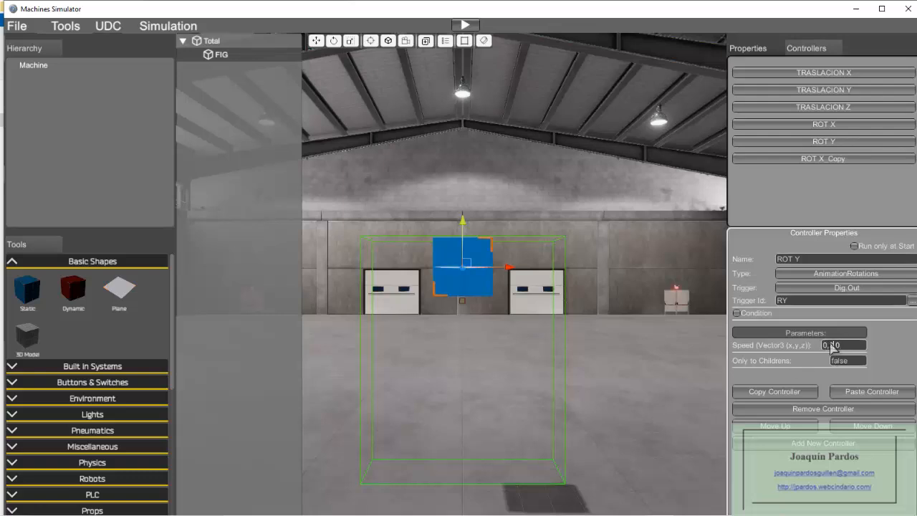
Rename the remaining copy of ROT X to ROT Z.
click(820, 159)
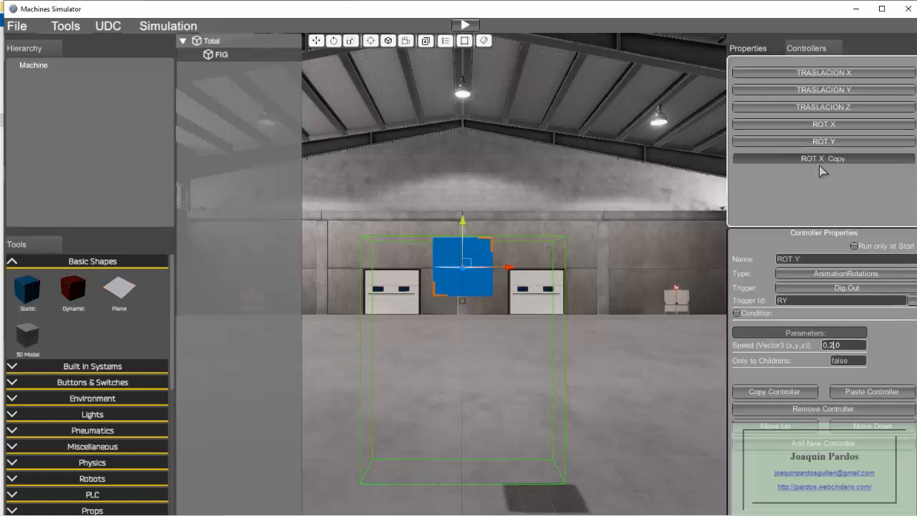
click(839, 261)
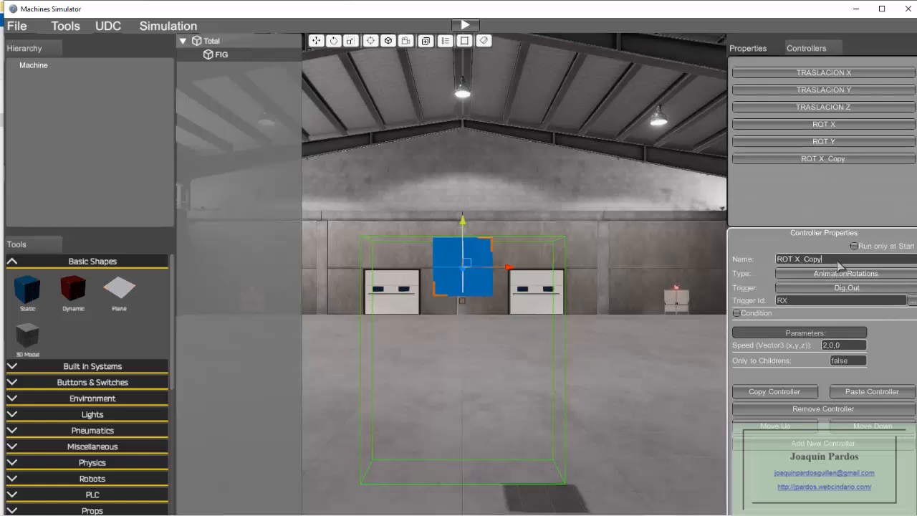
key(BackSpace)
key(BackSpace)
key(BackSpace)
key(BackSpace)
key(BackSpace)
key(BackSpace)
text(Z)
Set ROT Z's trigger Id to RZ and its speed vector to 0,0,2.
click(834, 304)
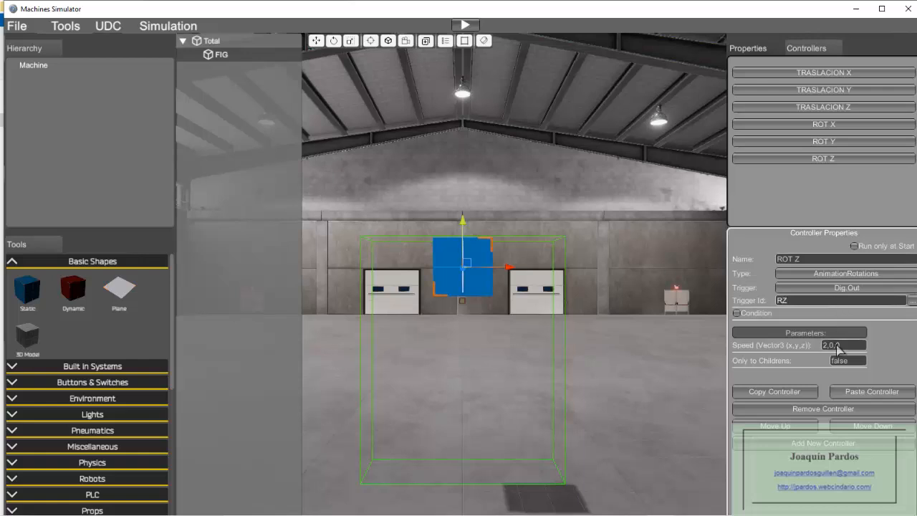
click(829, 348)
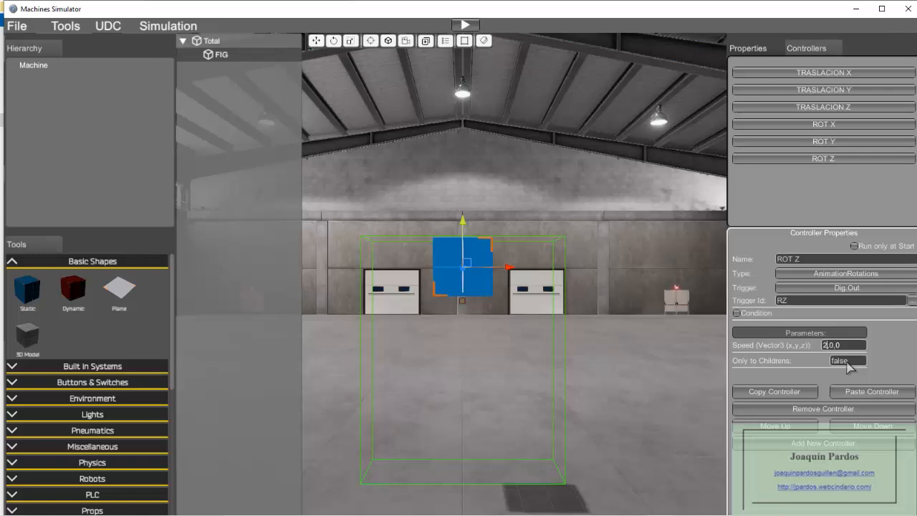
text(0)
key(BackSpace)
text(2)
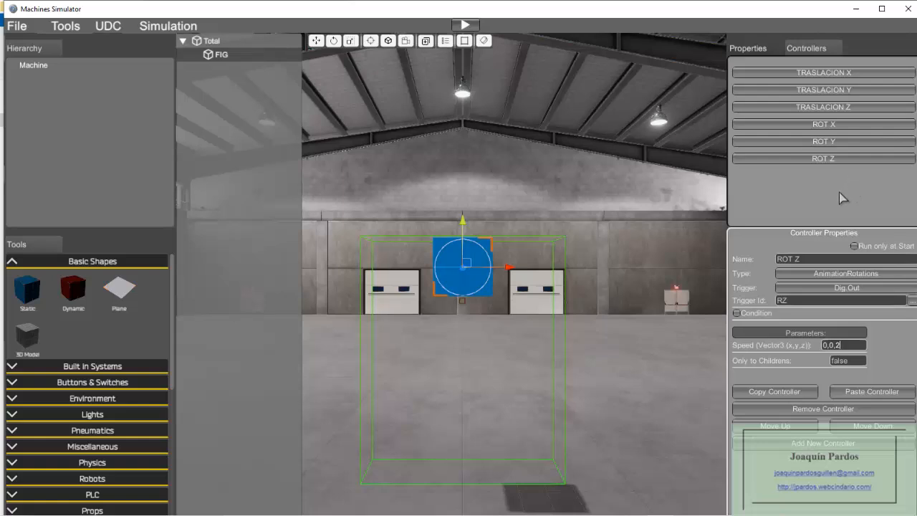
Duplicate the ROT X, ROT Y and ROT Z controllers once each.
click(833, 126)
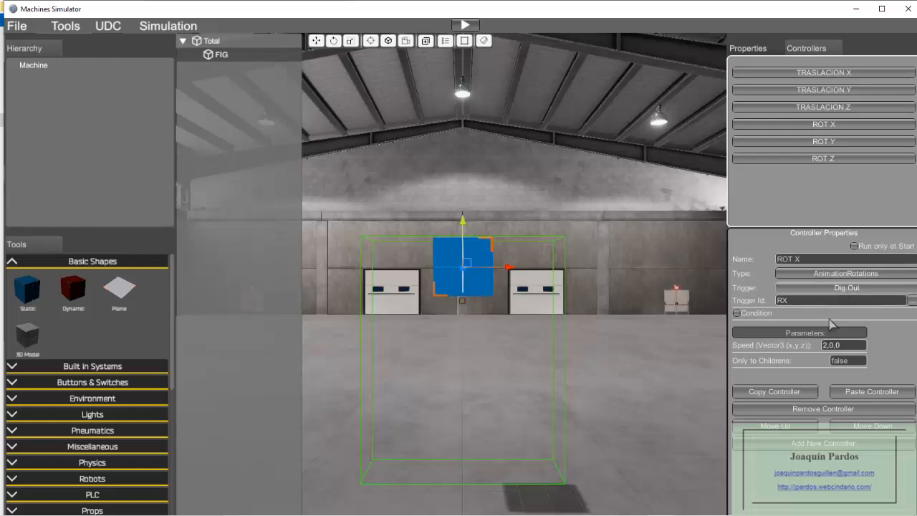
click(778, 394)
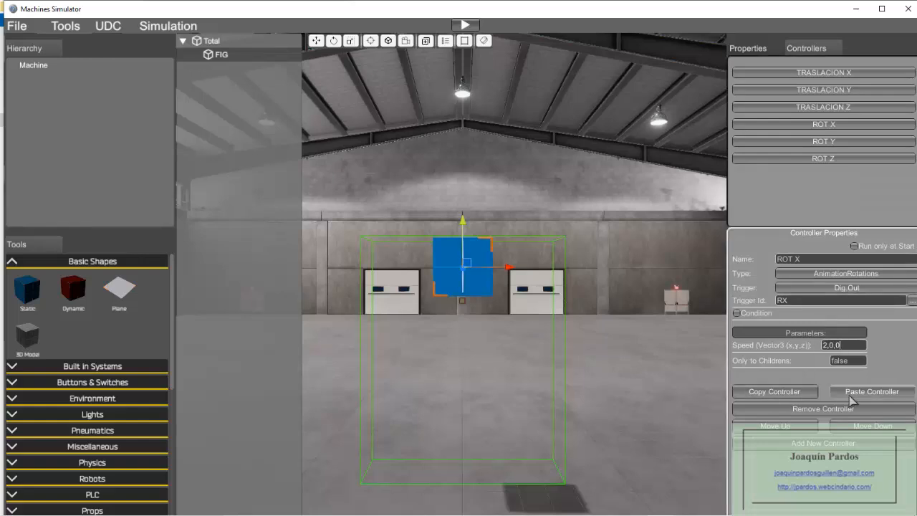
click(853, 394)
click(831, 142)
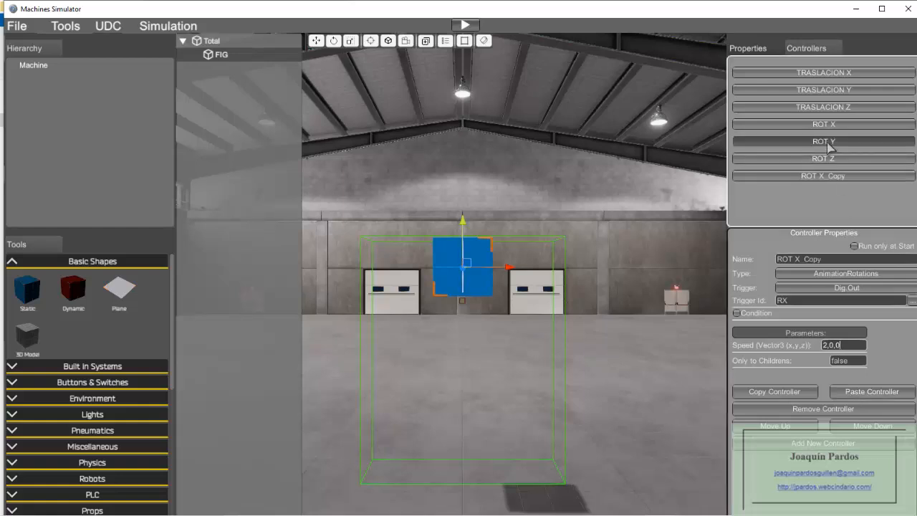
click(788, 395)
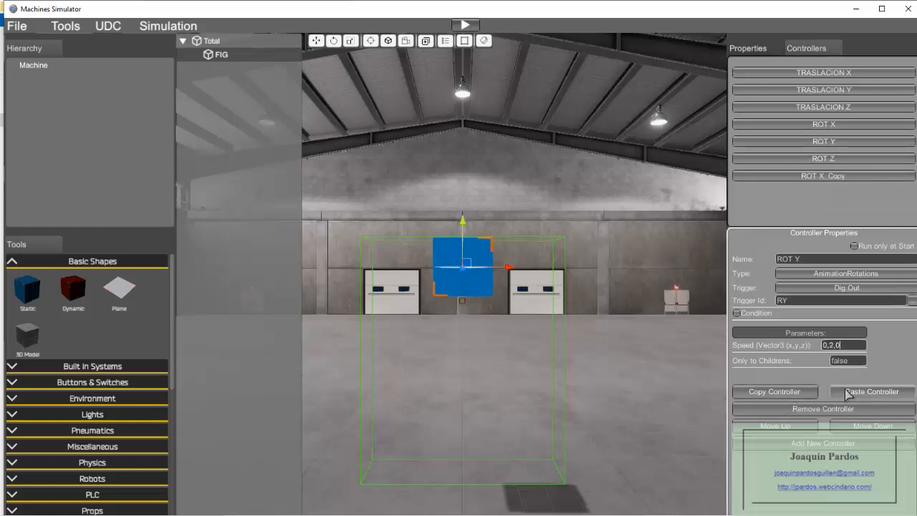
click(840, 392)
click(828, 161)
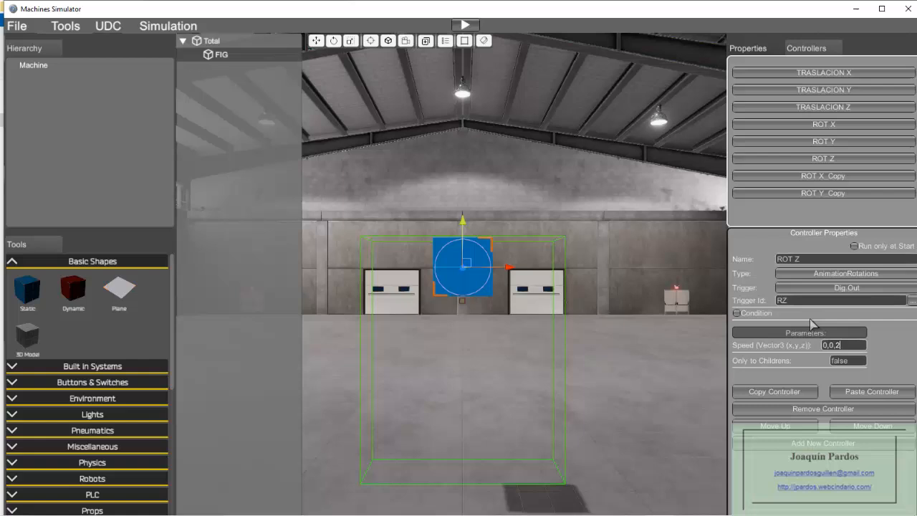
click(772, 392)
click(853, 391)
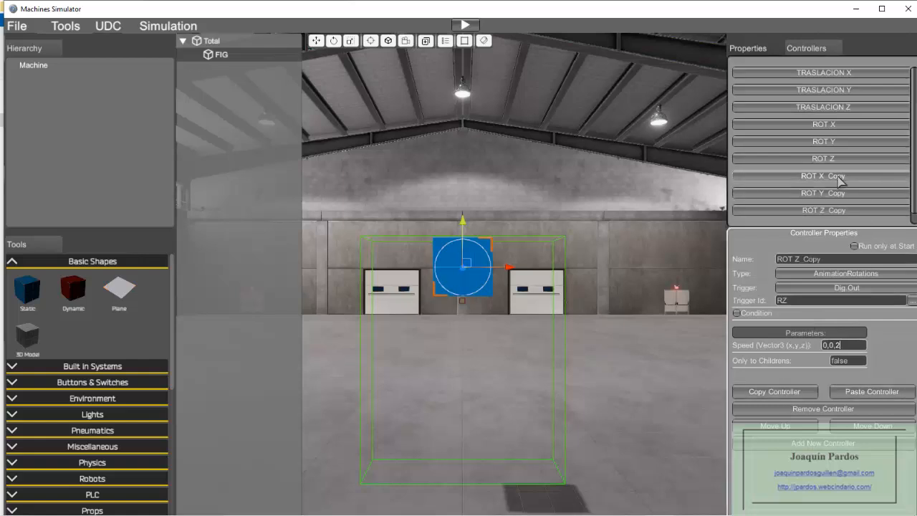
Rename the ROT X copy to ROT X_NEG, with trigger Id RXN and speed vector -2,0,0.
click(843, 176)
click(836, 261)
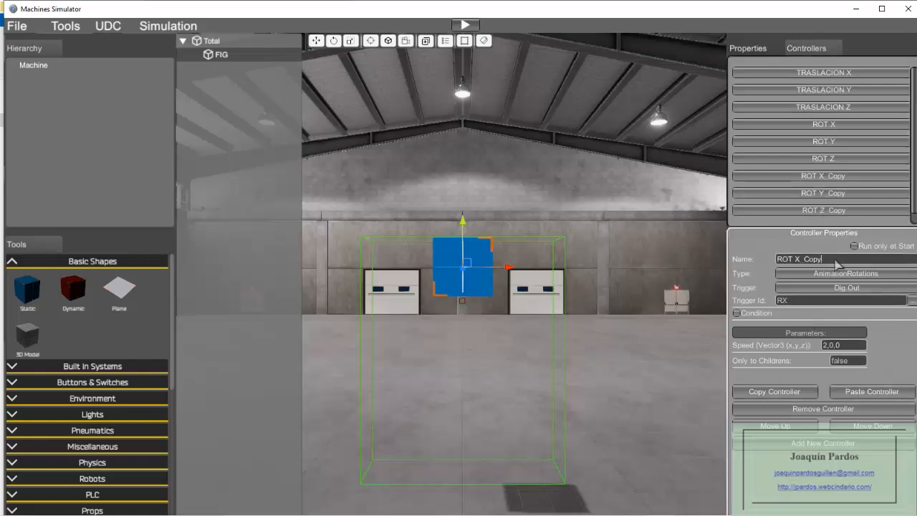
key(BackSpace)
key(BackSpace)
key(BackSpace)
key(BackSpace)
text(NEG)
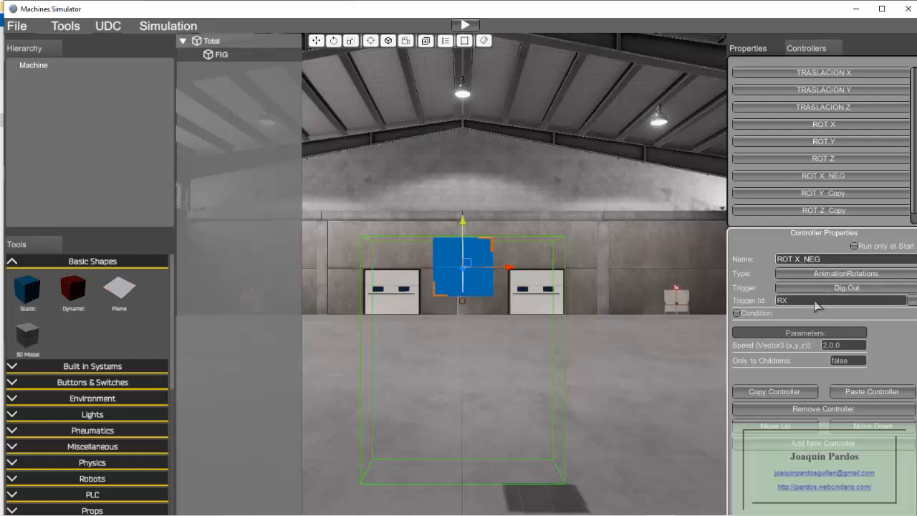
text(N)
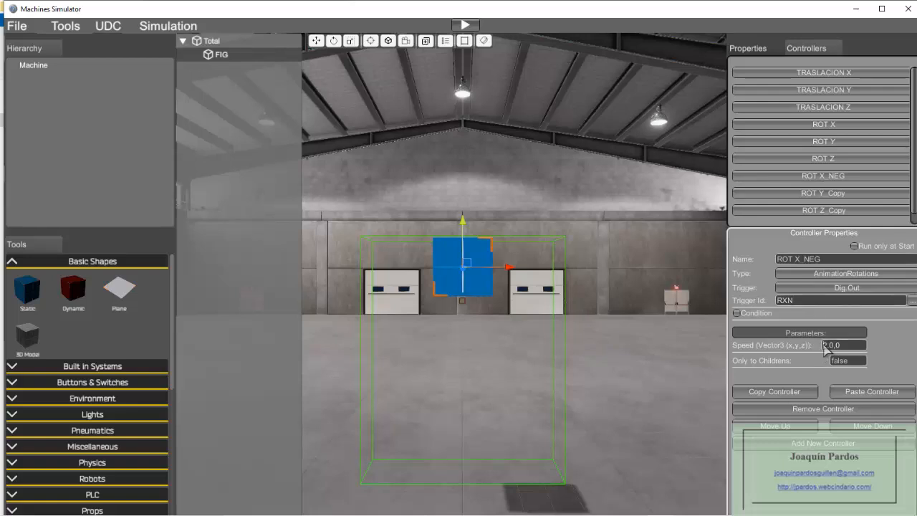
click(824, 345)
text(-)
Rename the ROT Y copy to ROT Y_NEG, with trigger Id RYN and speed vector 0,-2,0.
click(848, 192)
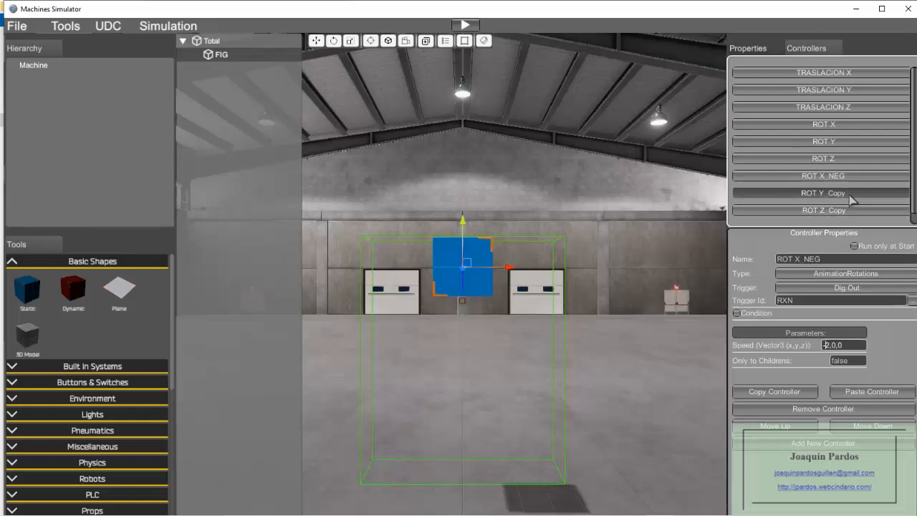
click(833, 261)
key(BackSpace)
key(BackSpace)
key(BackSpace)
key(BackSpace)
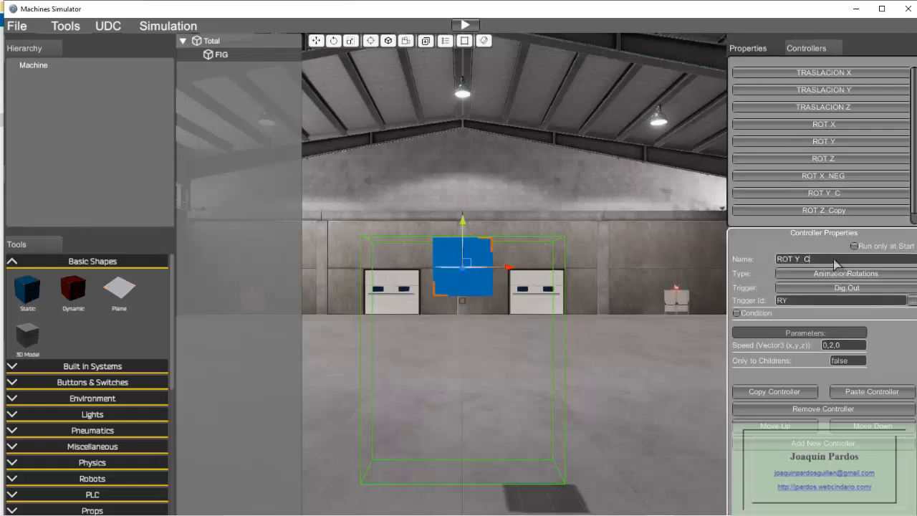
text(NEG)
click(821, 304)
text(N)
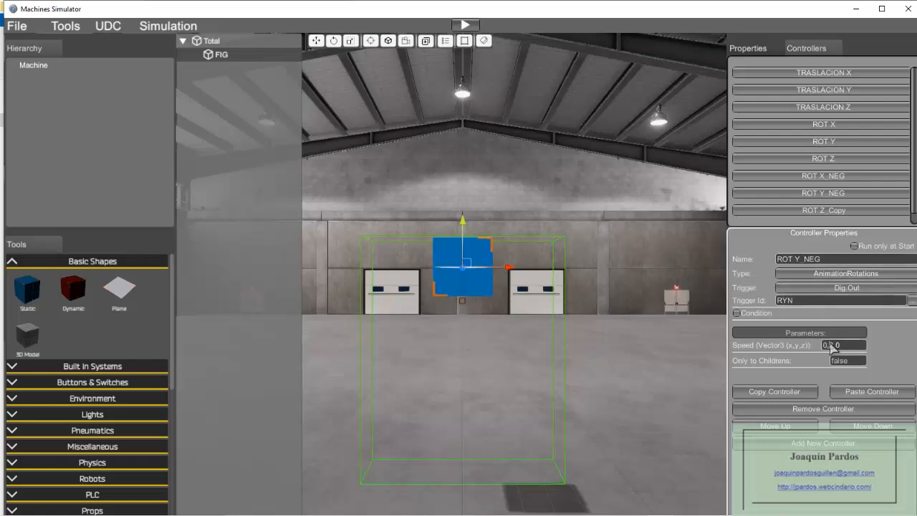
click(830, 343)
text(-)
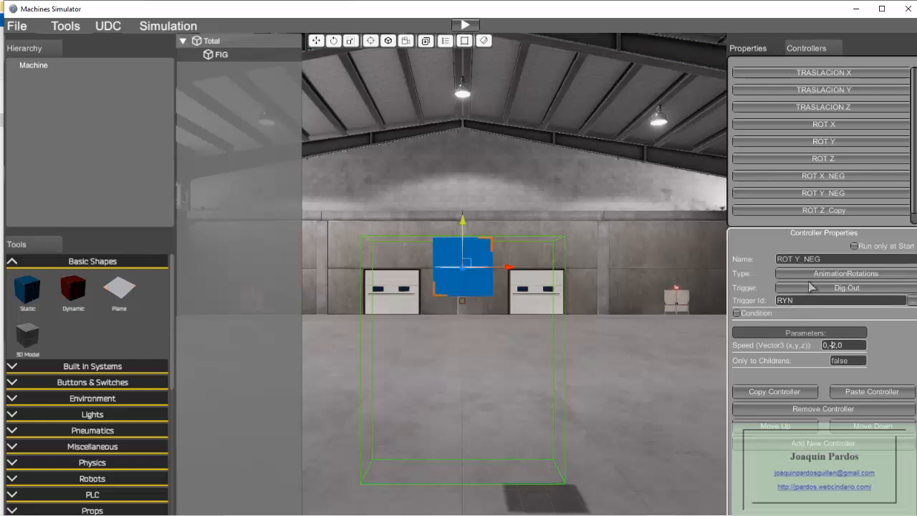
Set the ROT Z copy's trigger Id to RZN and its speed vector to 0,0,-2.
click(831, 179)
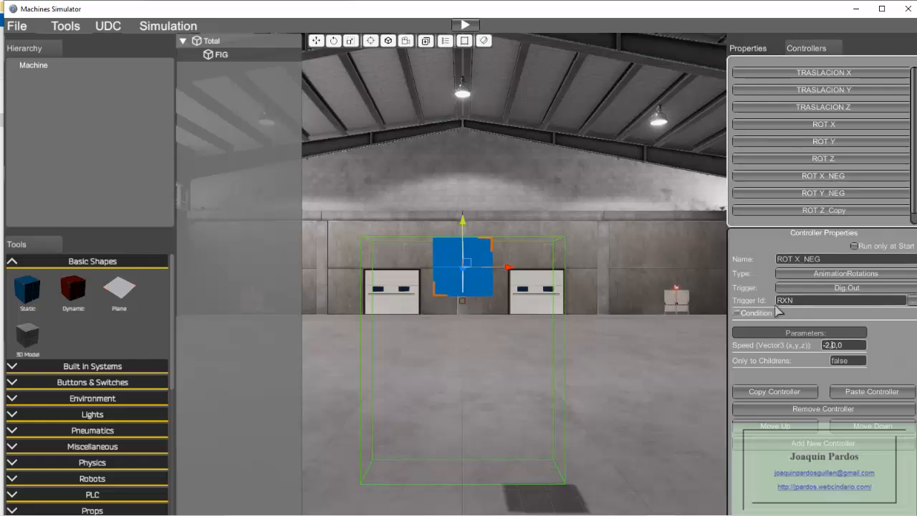
click(834, 141)
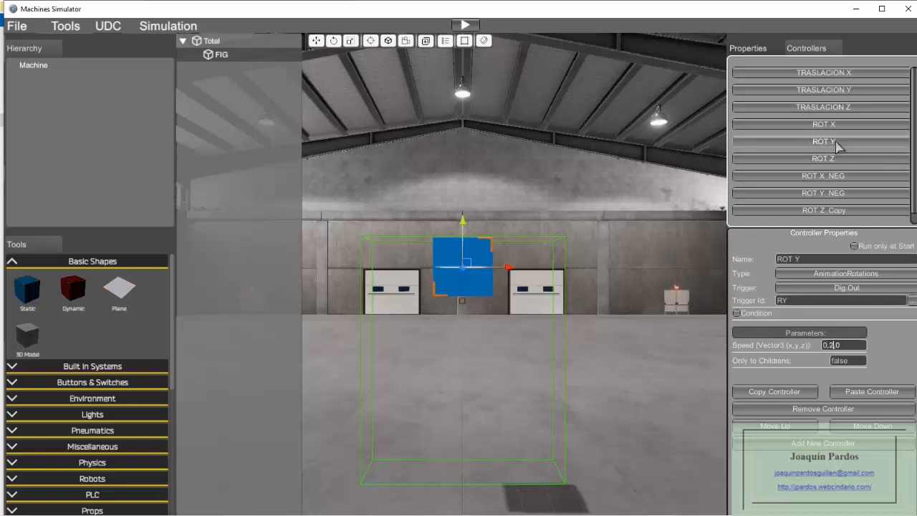
click(833, 190)
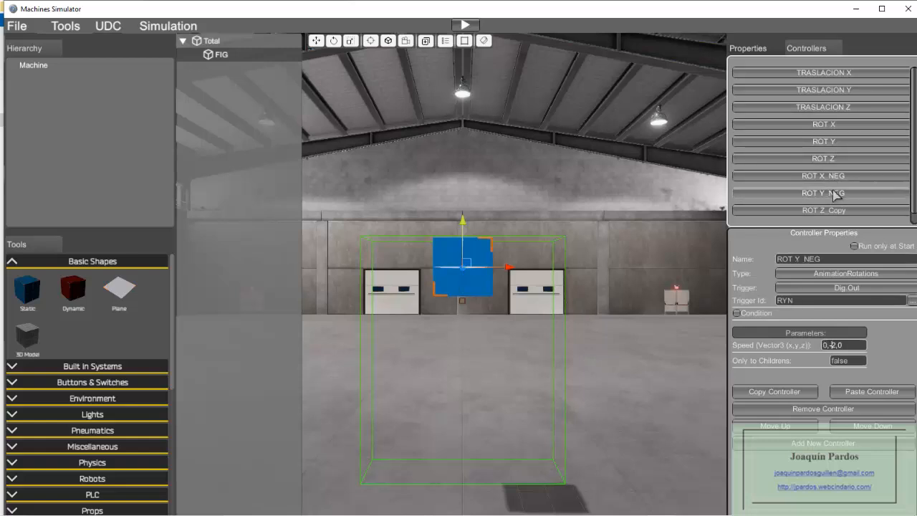
click(831, 160)
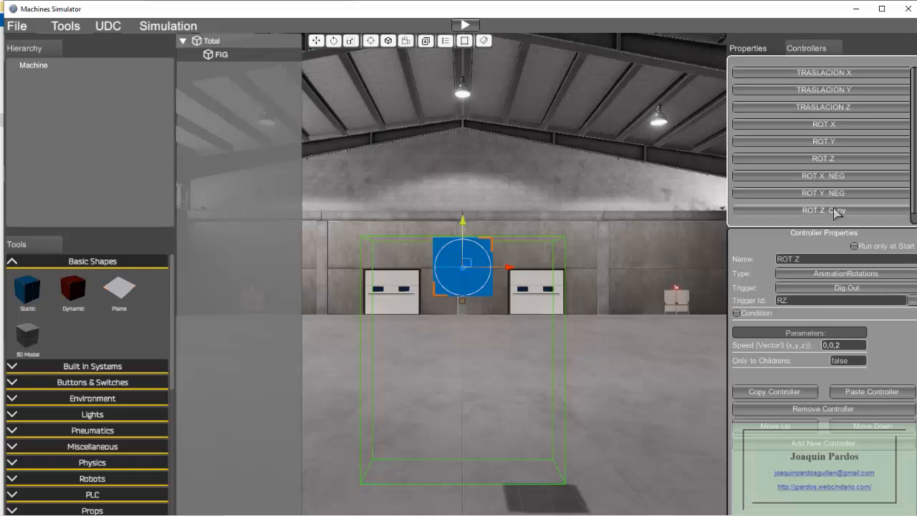
click(835, 212)
click(800, 301)
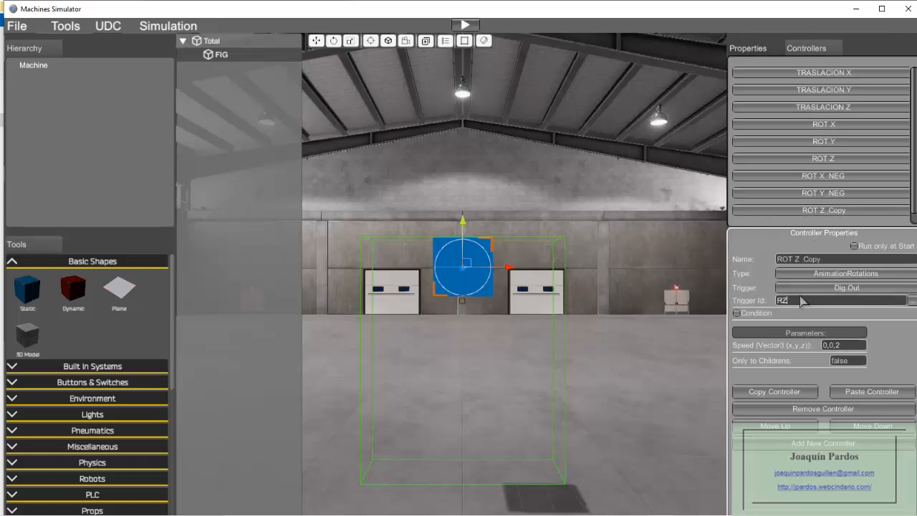
text(N)
click(835, 345)
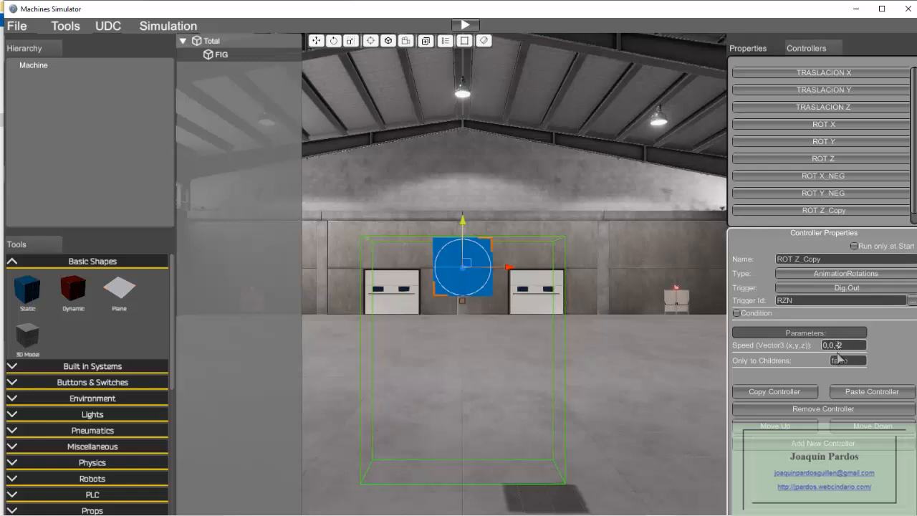
text(-)
Rename the ROT Z copy to ROT Z_NEG.
click(839, 194)
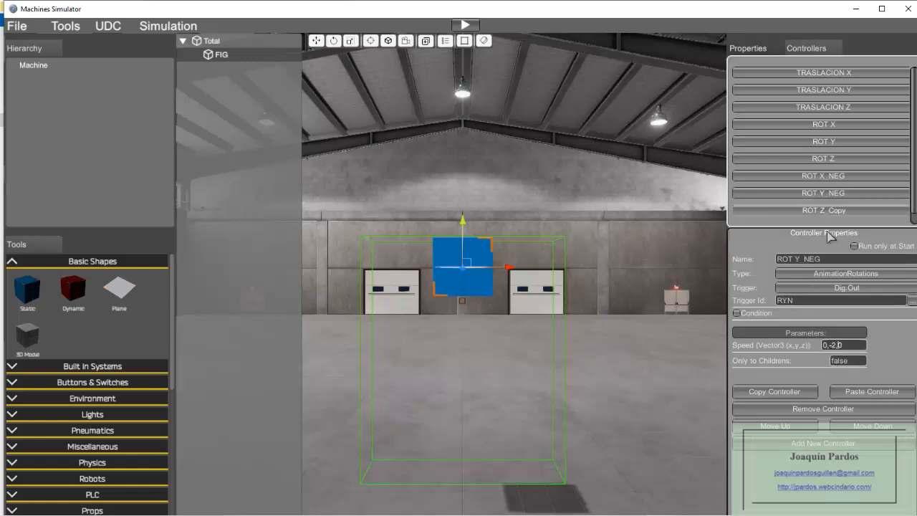
click(833, 175)
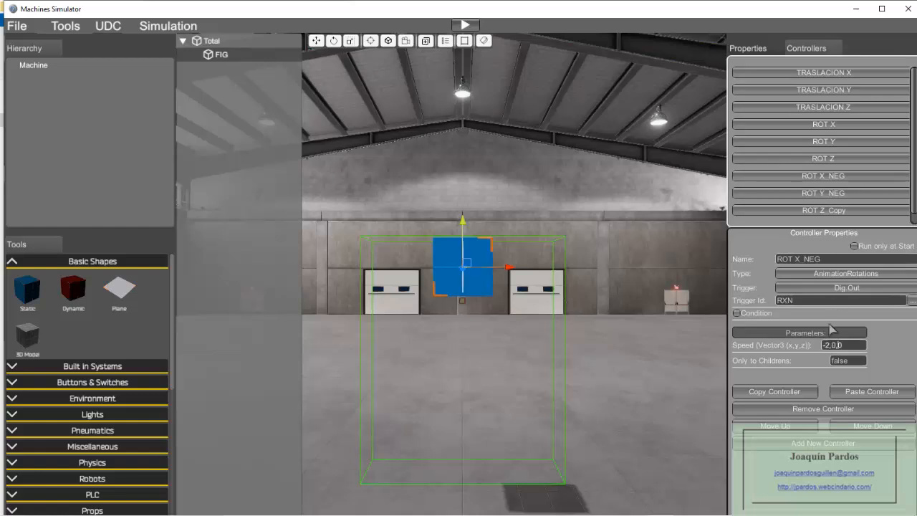
click(835, 210)
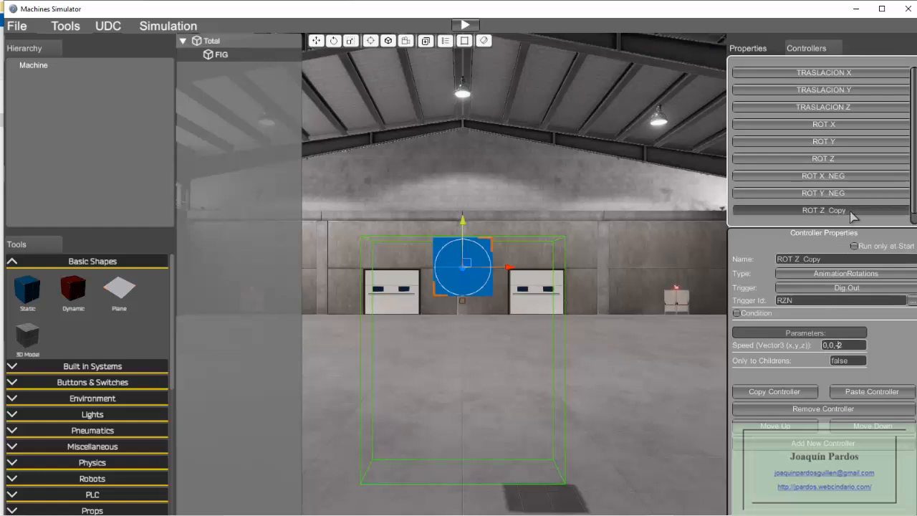
click(835, 261)
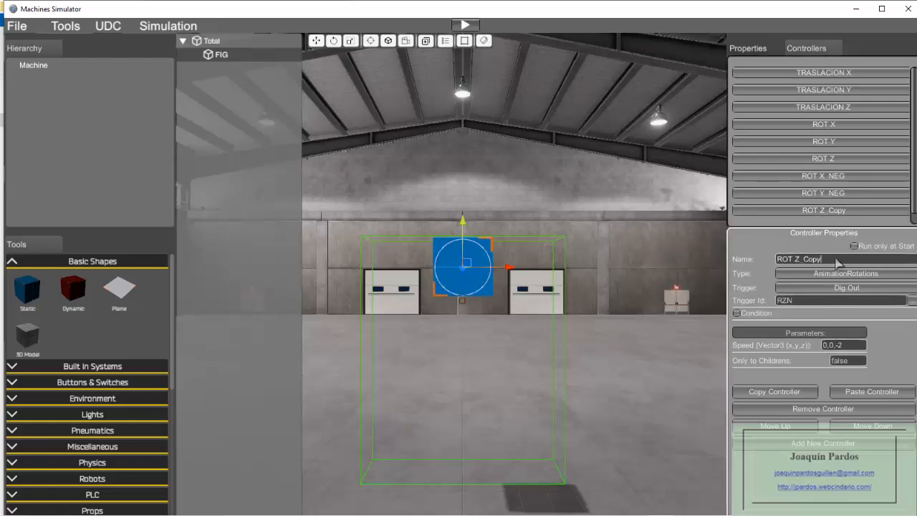
key(BackSpace)
key(BackSpace)
key(BackSpace)
key(BackSpace)
text(NE)
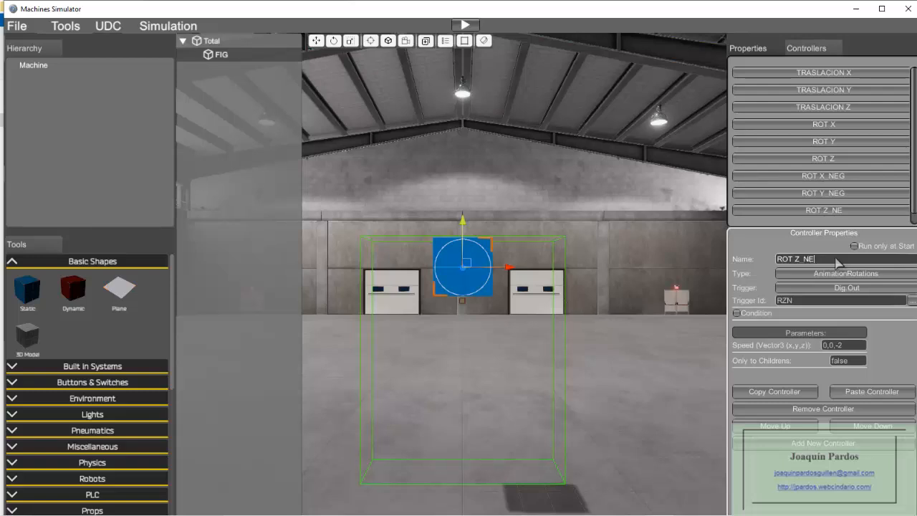
text(G)
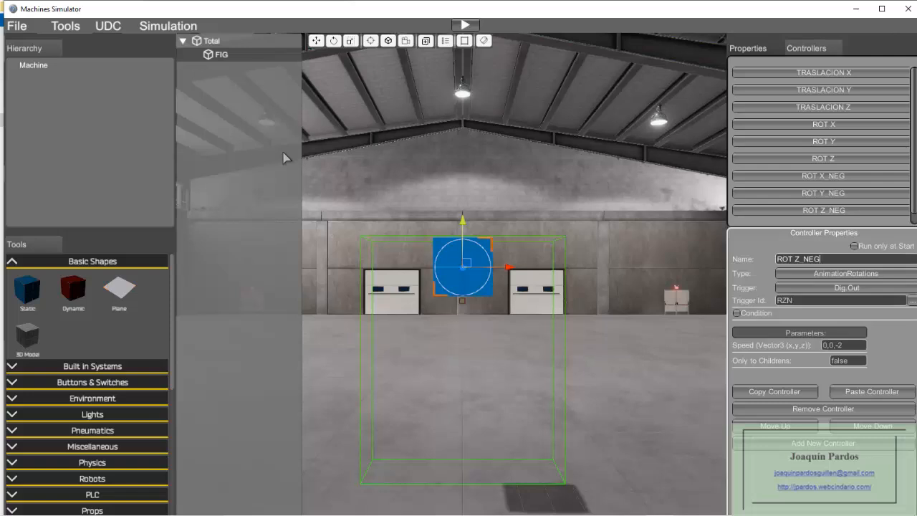
Add an analog output described as MX to the Total component.
click(210, 42)
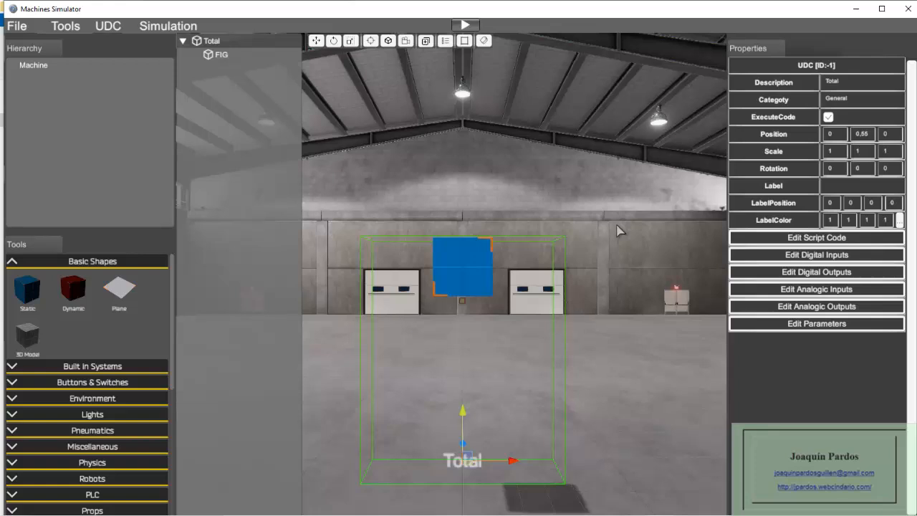
click(821, 306)
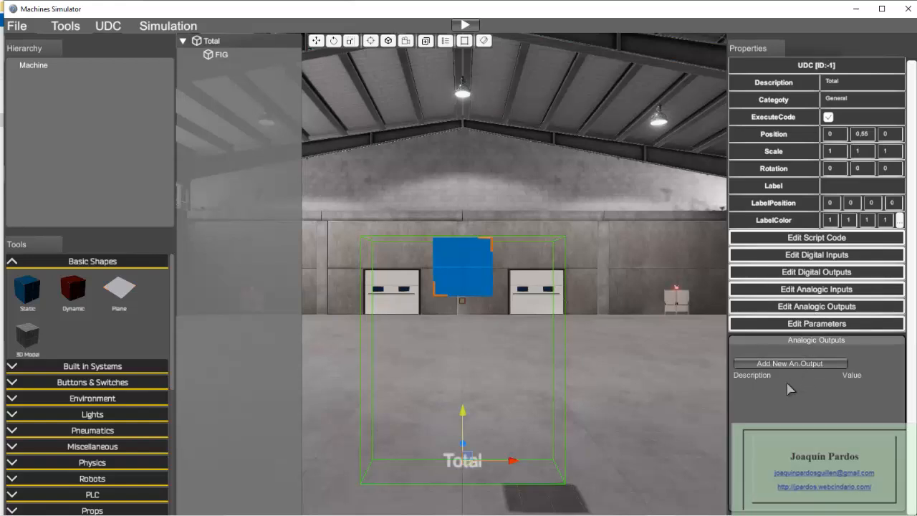
click(798, 364)
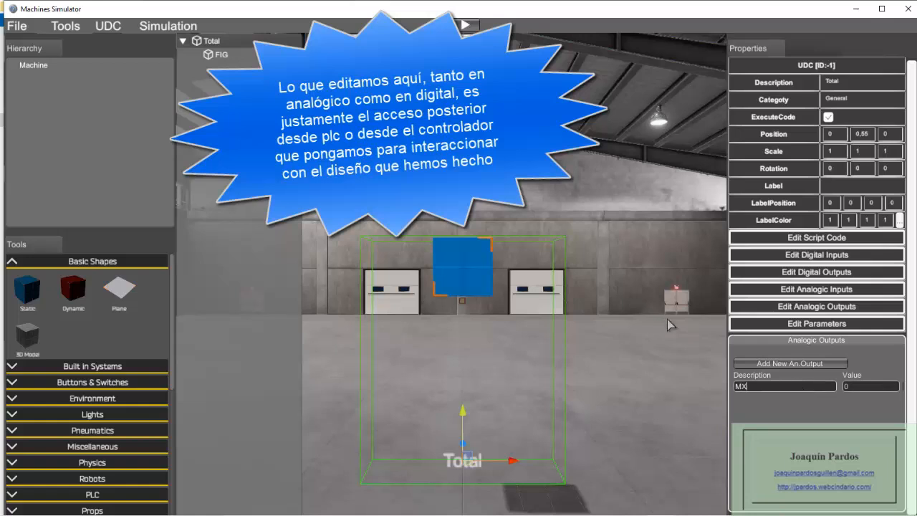
Add a second analog output to Total and set its description to MY.
click(780, 364)
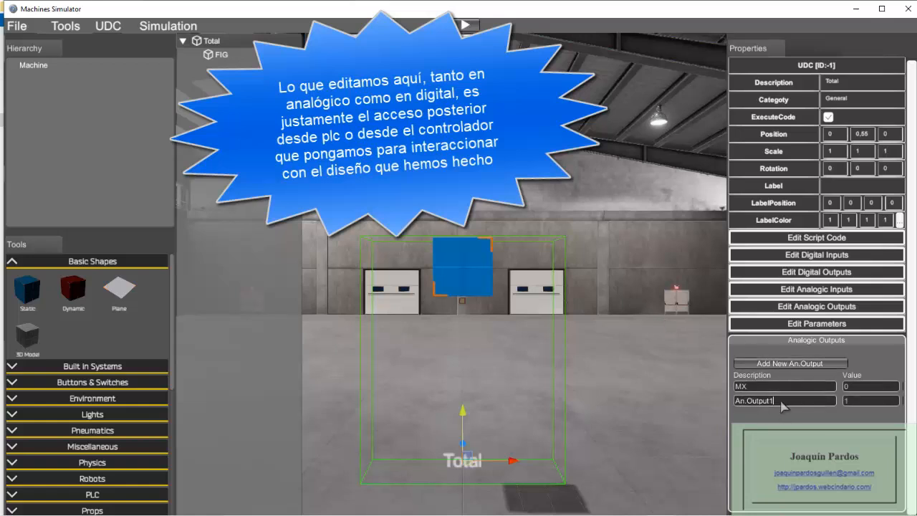
key(BackSpace)
key(BackSpace)
key(BackSpace)
key(BackSpace)
key(BackSpace)
key(BackSpace)
key(BackSpace)
key(BackSpace)
key(BackSpace)
text(MY)
Add a third analog output to Total and set its description to MZ.
click(801, 366)
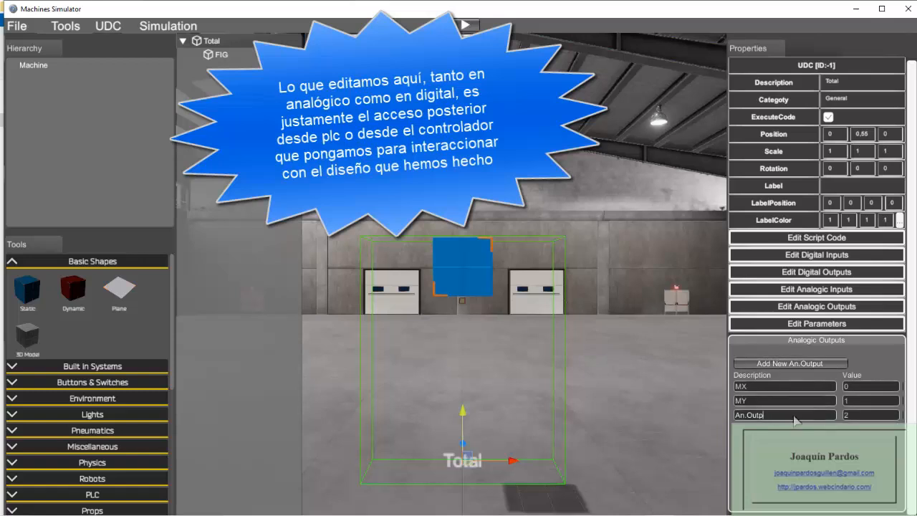
key(BackSpace)
key(BackSpace)
key(BackSpace)
key(BackSpace)
key(BackSpace)
key(BackSpace)
key(BackSpace)
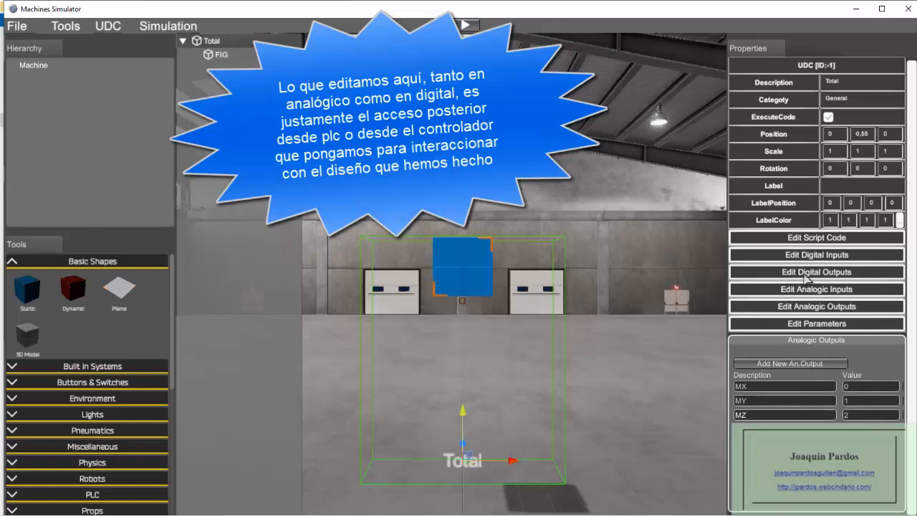
Add a digital output to the Total component and set its description to RX.
click(807, 277)
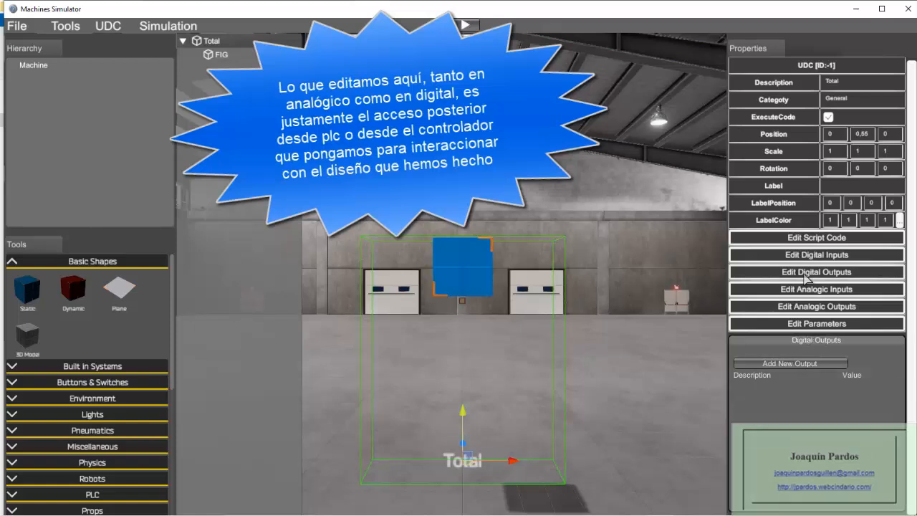
click(790, 363)
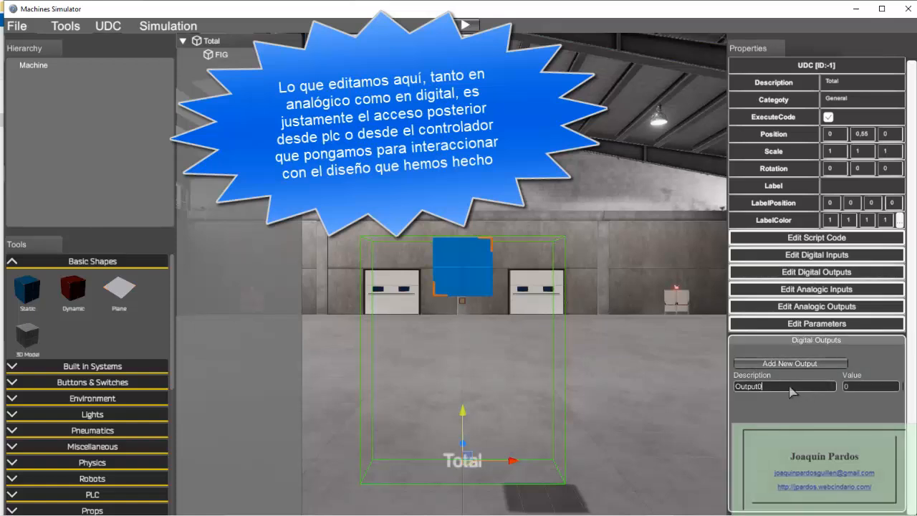
key(BackSpace)
key(BackSpace)
key(BackSpace)
key(BackSpace)
key(BackSpace)
key(BackSpace)
key(BackSpace)
text(MX)
key(BackSpace)
key(BackSpace)
text(R)
Add a second digital output to Total and set its description to RXN.
click(798, 364)
click(781, 400)
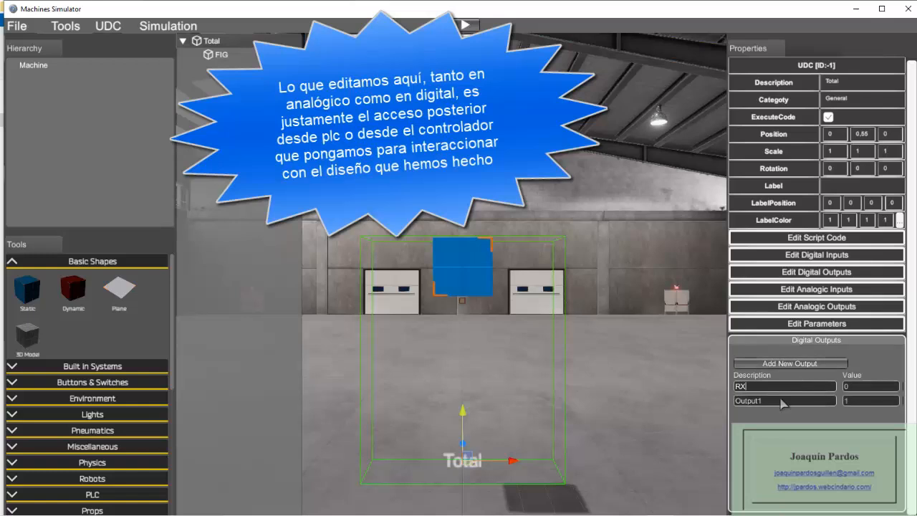
key(BackSpace)
key(BackSpace)
key(BackSpace)
key(BackSpace)
key(BackSpace)
key(BackSpace)
text(RC)
Add a third digital output to the Total component and set its description to RY.
click(785, 363)
click(776, 416)
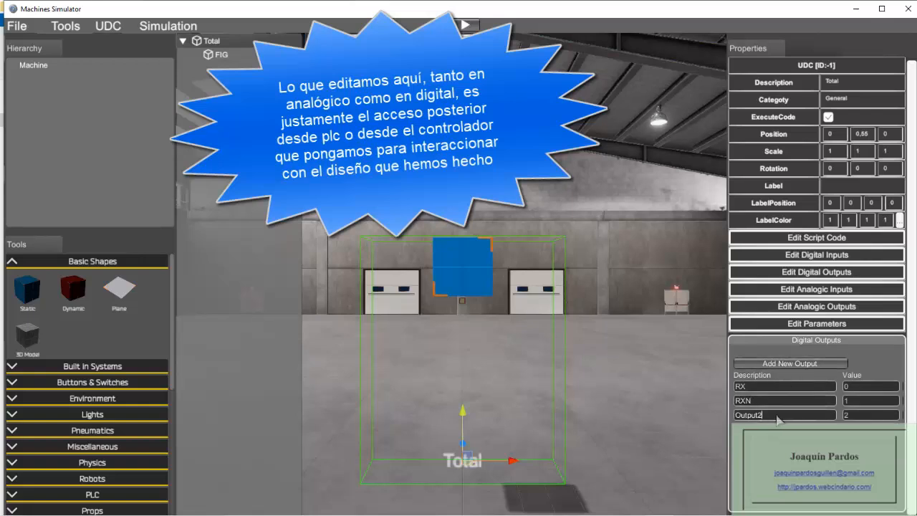
key(BackSpace)
key(BackSpace)
key(BackSpace)
key(BackSpace)
key(BackSpace)
key(BackSpace)
key(BackSpace)
Add a fourth digital output to Total and set its description to RYN.
click(787, 367)
click(783, 429)
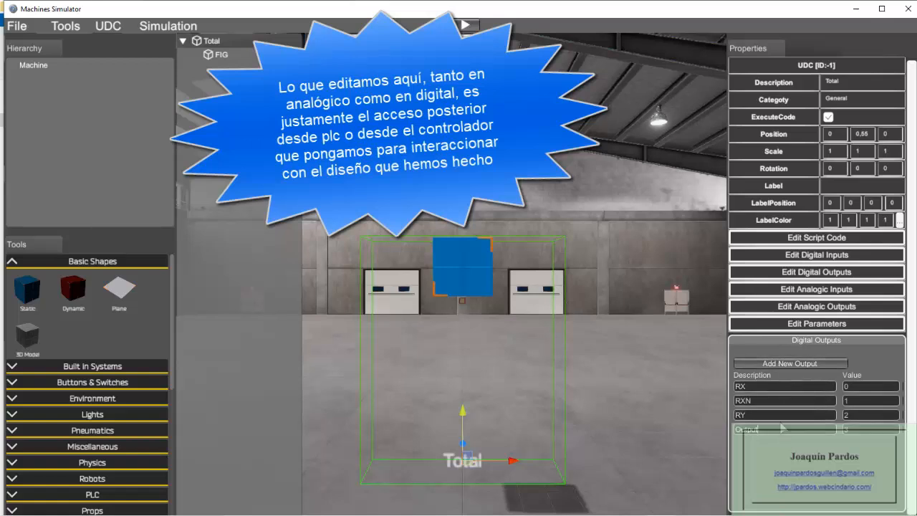
key(BackSpace)
key(BackSpace)
key(BackSpace)
key(BackSpace)
key(BackSpace)
key(BackSpace)
Add a fifth digital output to Total and set its description to RZ.
click(789, 363)
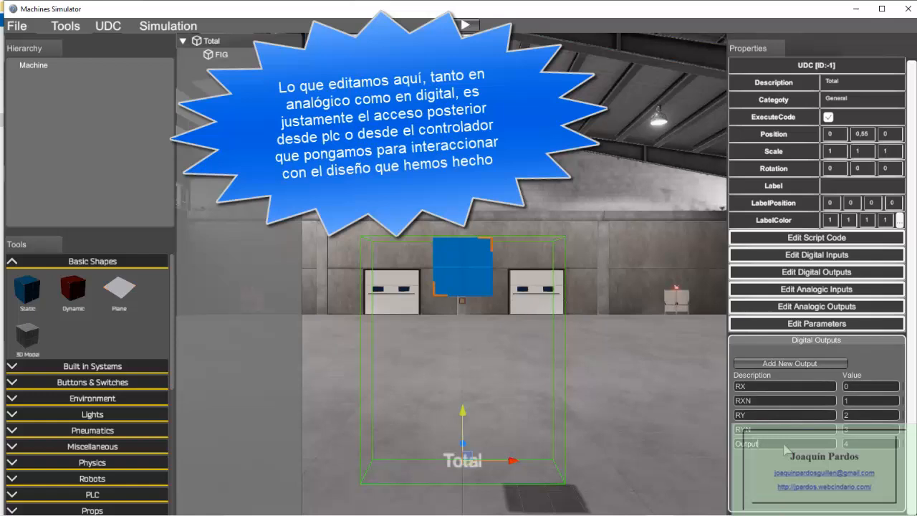
key(BackSpace)
key(BackSpace)
key(BackSpace)
key(BackSpace)
key(BackSpace)
key(BackSpace)
Add a sixth digital output to Total, set its description to RZN, and deselect the component.
click(777, 370)
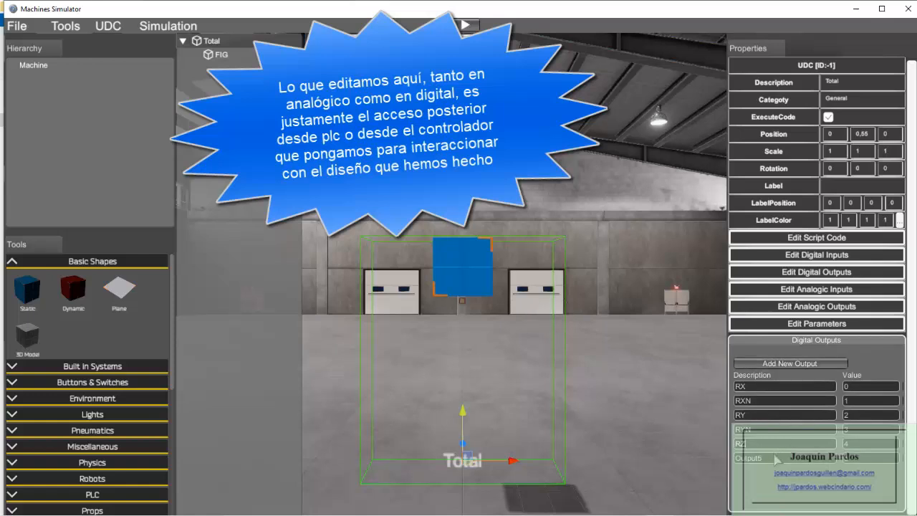
click(776, 459)
text(RZN)
click(611, 143)
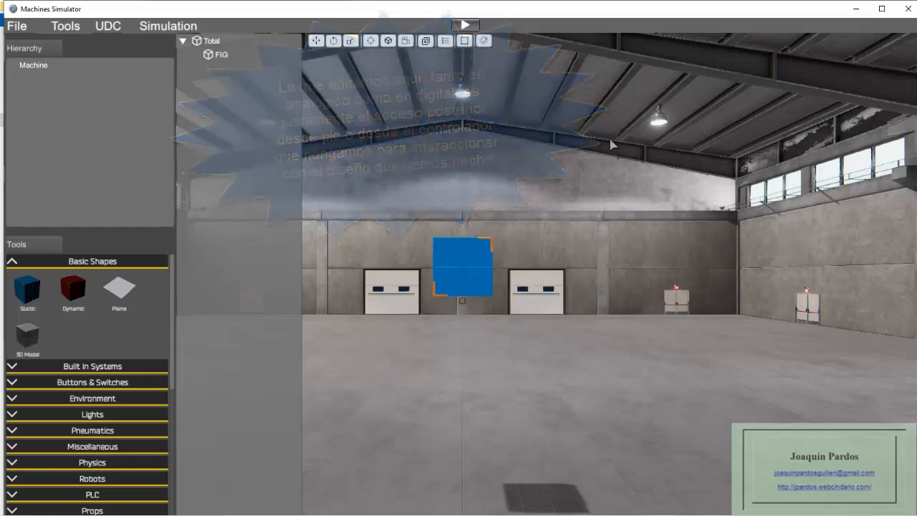
Start the simulation and test the X rotation by switching Total RX and Total RXN on and off in turn.
click(465, 25)
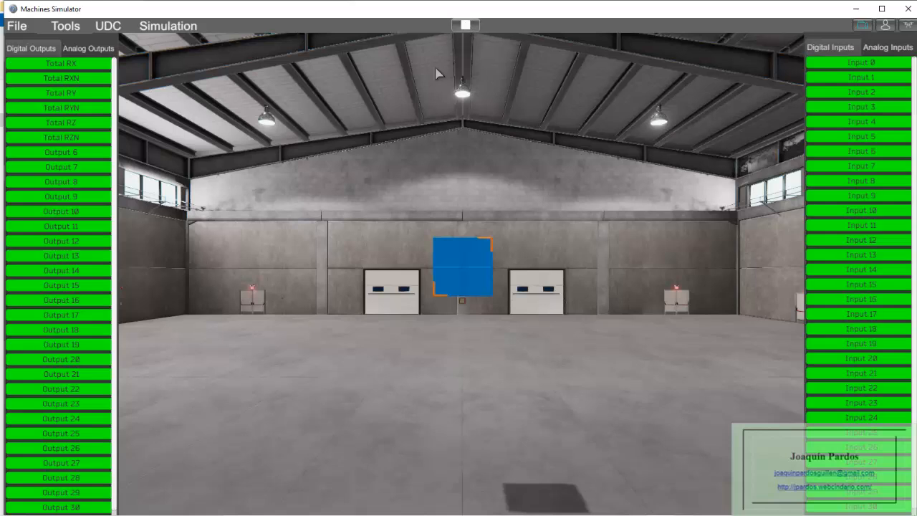
click(56, 65)
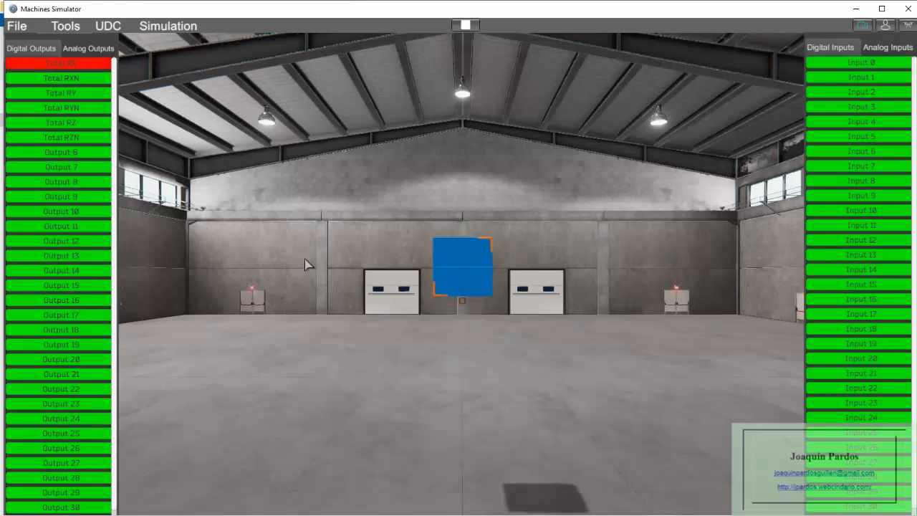
click(63, 66)
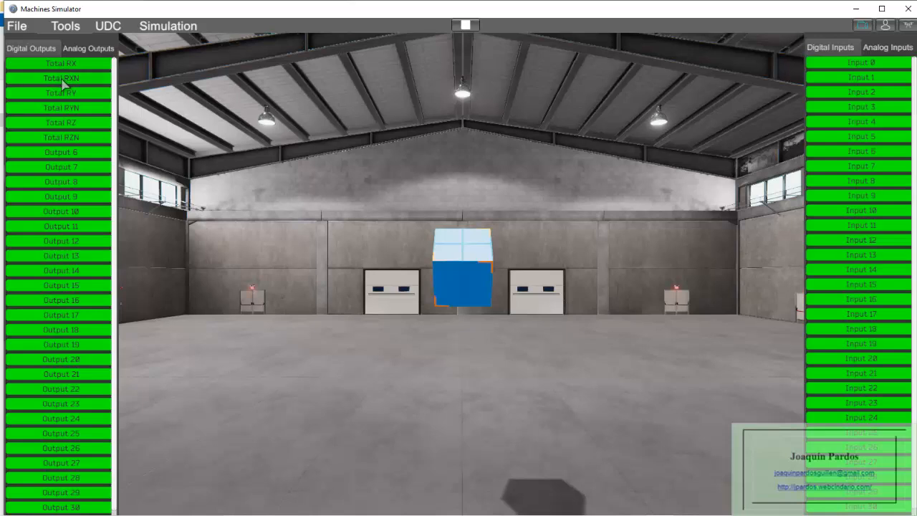
click(63, 80)
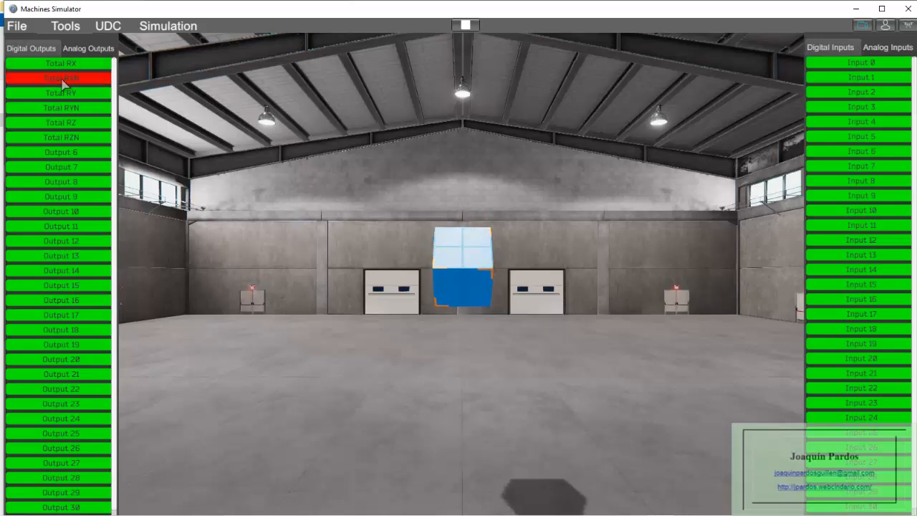
click(63, 80)
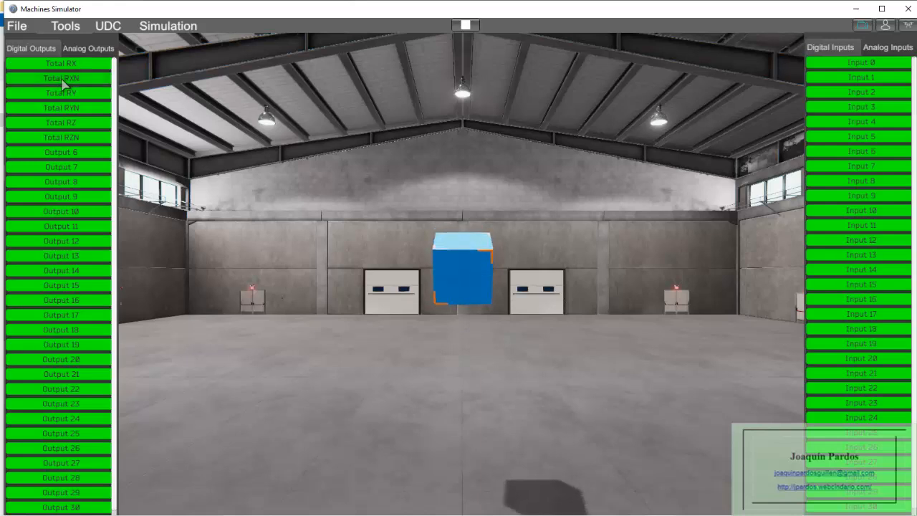
Test the Y rotation by switching Total RY and Total RYN on and off in turn.
click(63, 94)
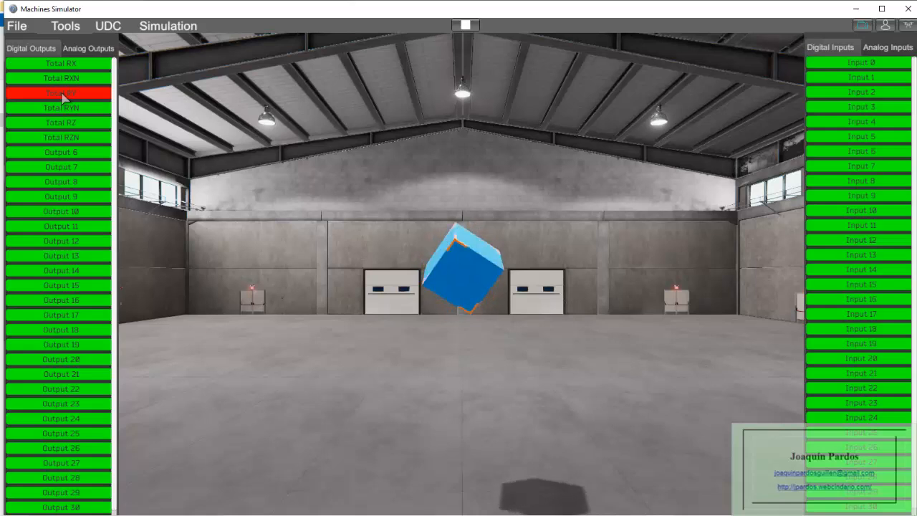
click(63, 94)
click(64, 109)
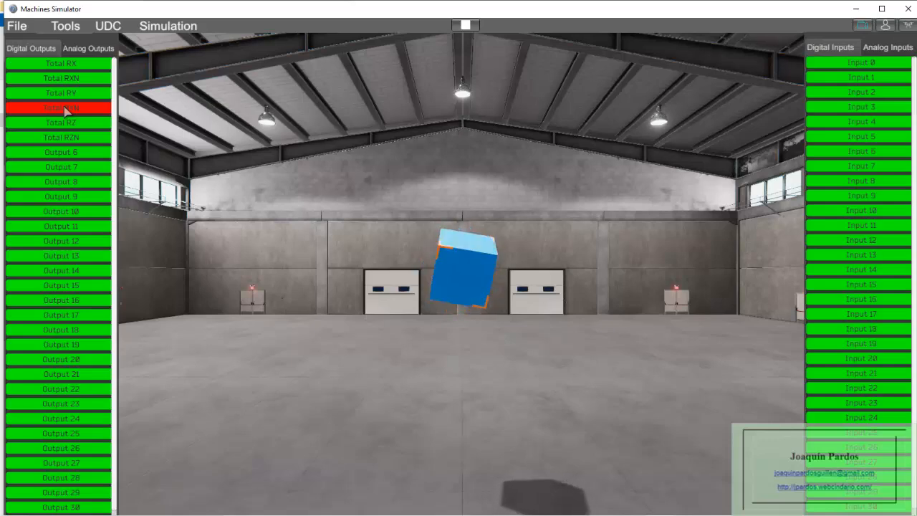
click(64, 109)
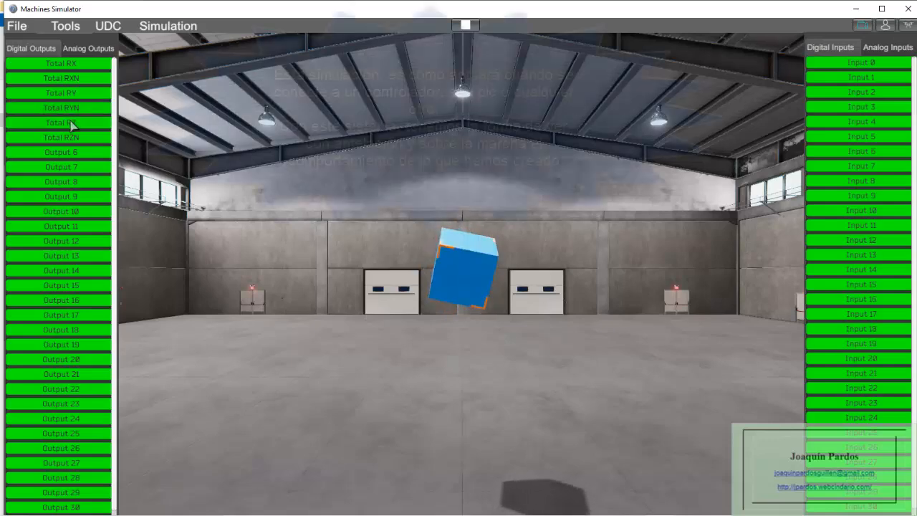
Test the cube's rotation by switching Total RZ and Total RX on and off repeatedly, leaving both off.
click(71, 123)
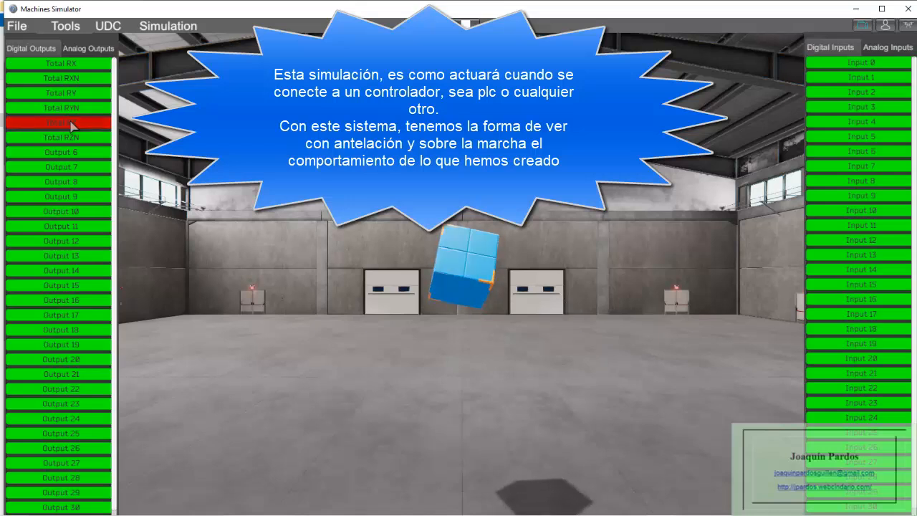
click(71, 123)
click(74, 63)
click(74, 63)
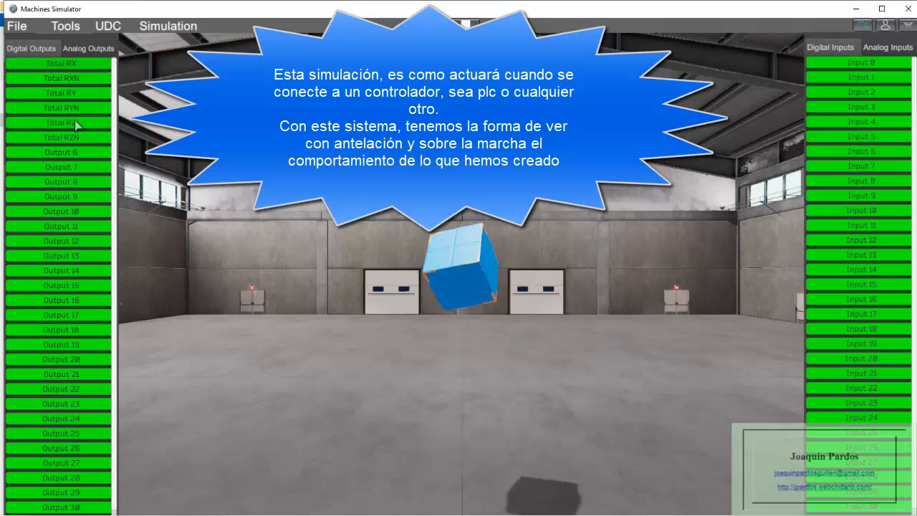
click(76, 123)
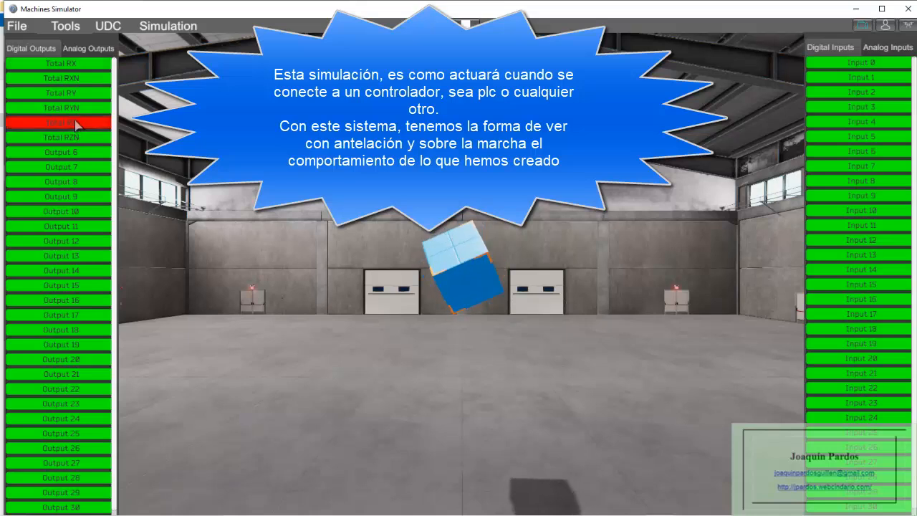
click(76, 123)
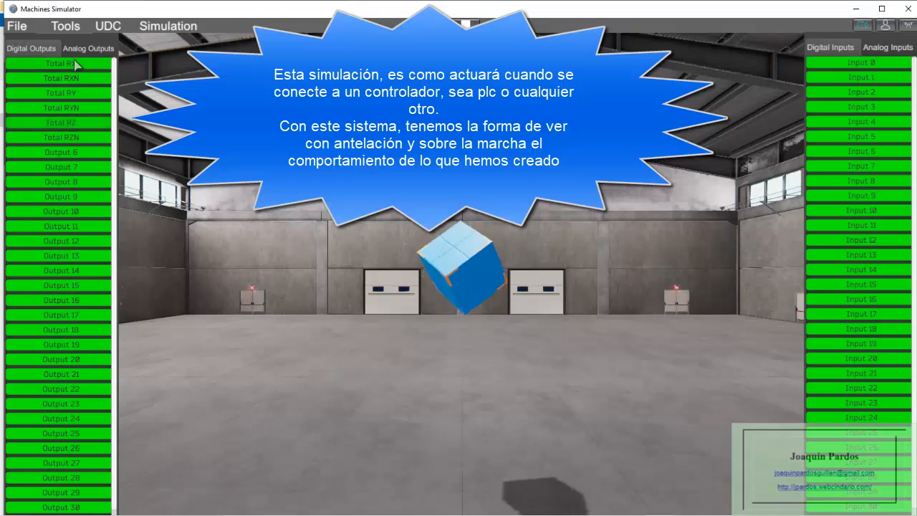
click(74, 64)
click(74, 64)
click(77, 123)
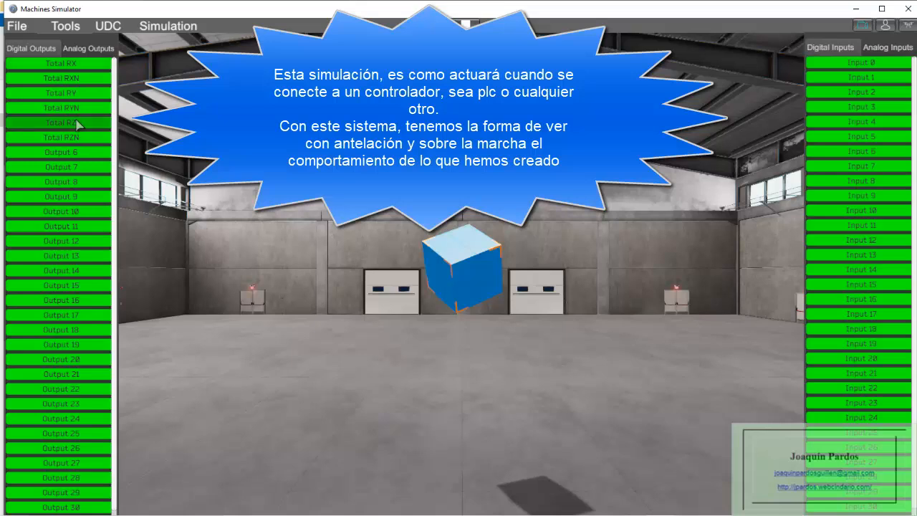
click(78, 64)
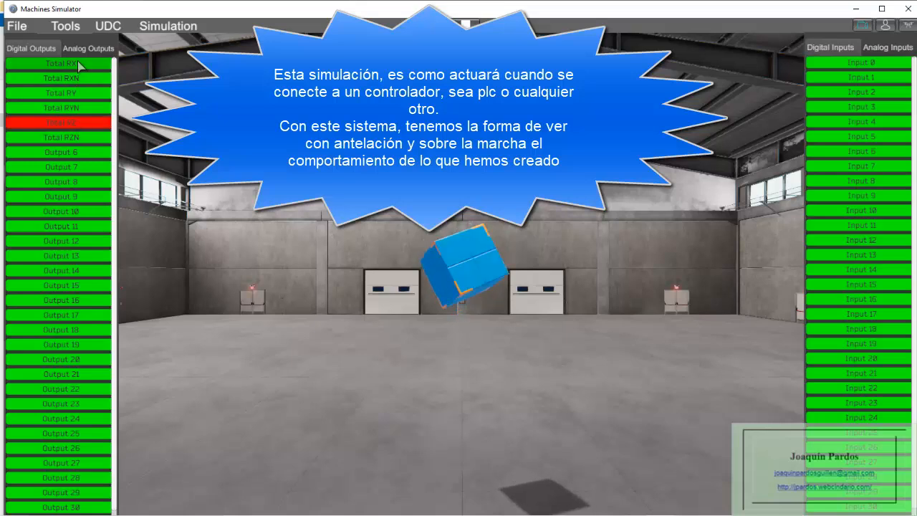
click(79, 64)
click(79, 64)
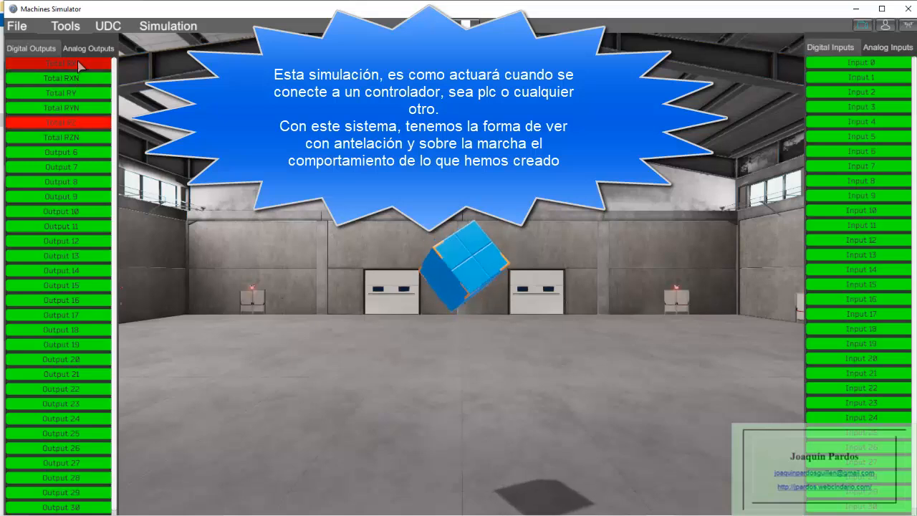
click(79, 64)
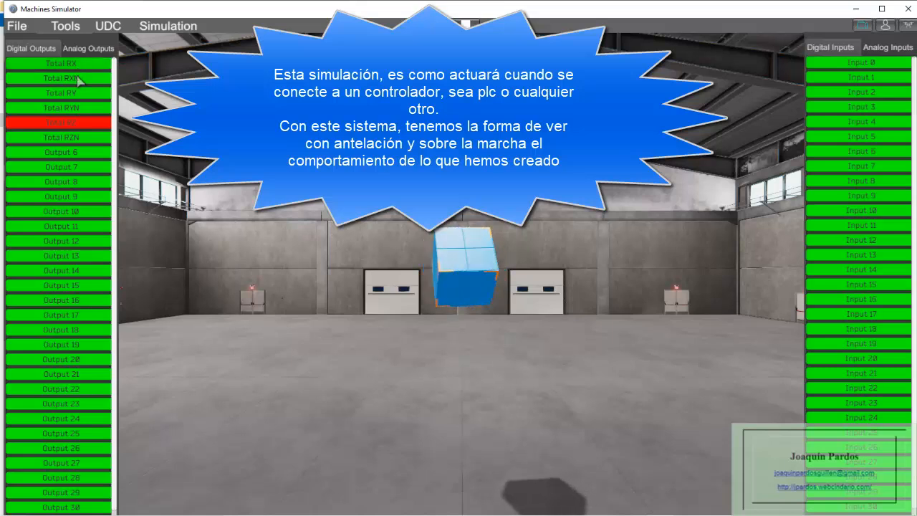
click(79, 127)
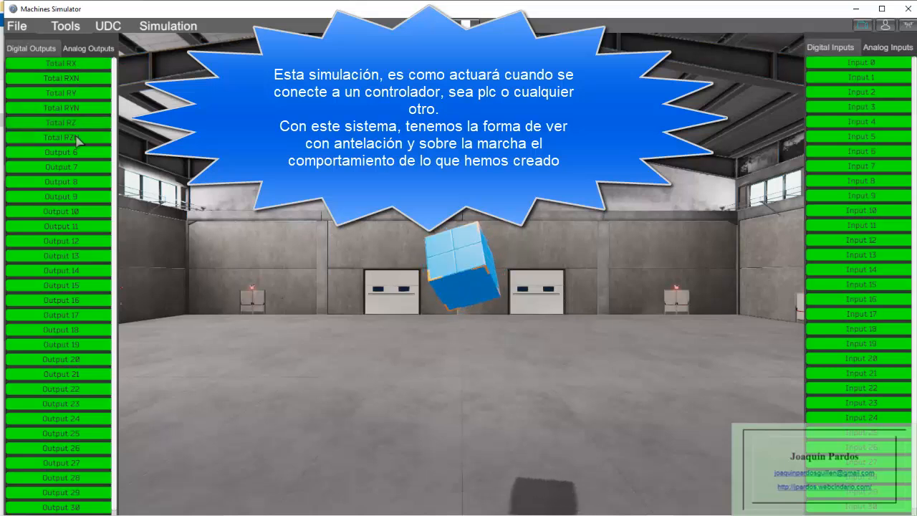
Test both Z rotation directions by switching Total RZN and Total RZ on and off alternately.
click(79, 141)
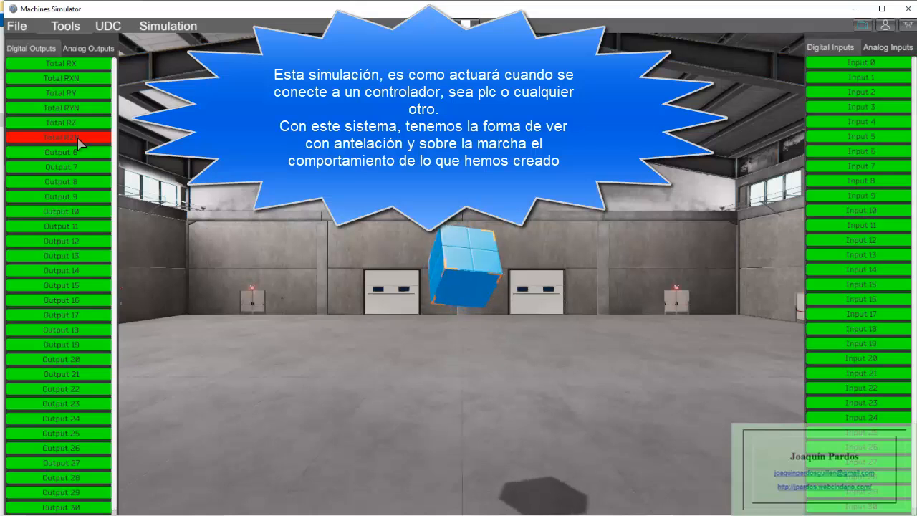
click(79, 141)
click(81, 127)
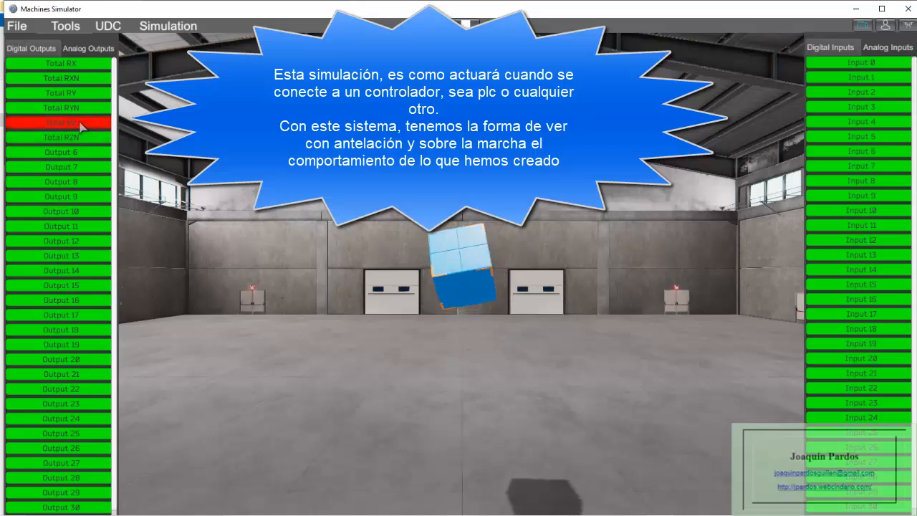
click(80, 127)
click(80, 139)
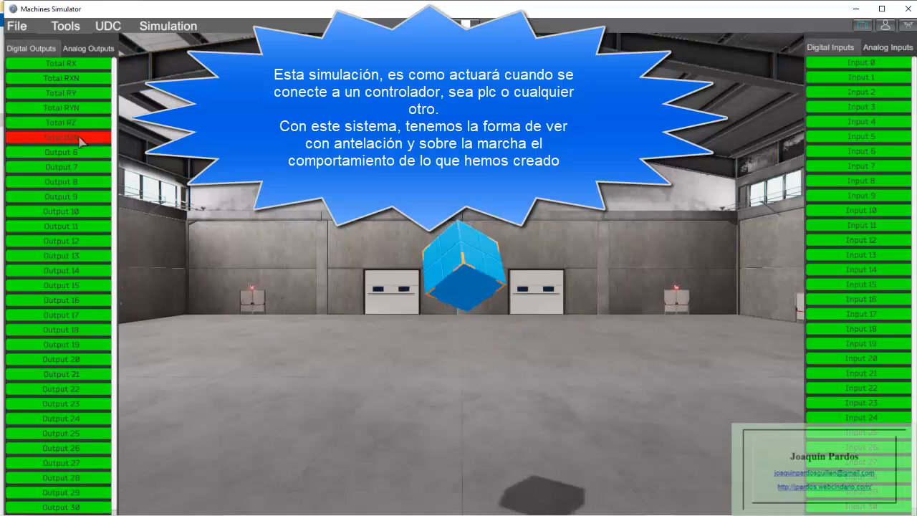
click(81, 139)
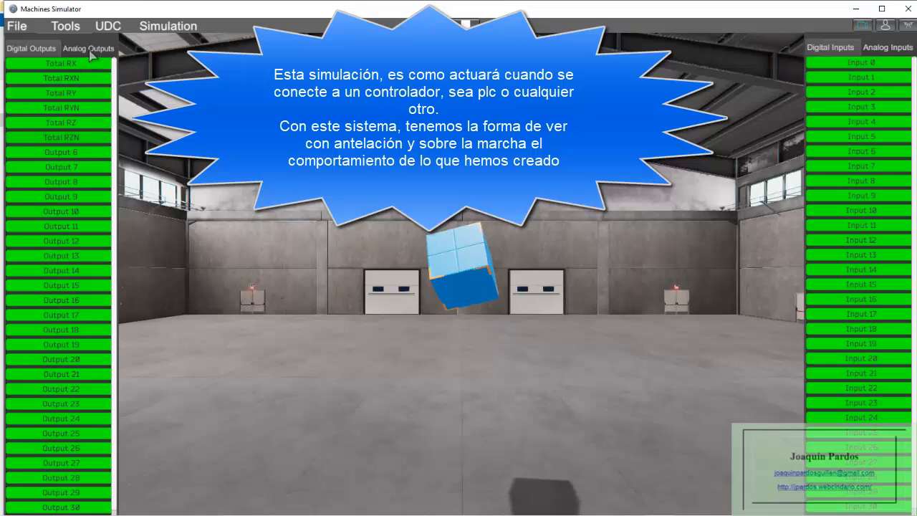
Test the X translation by setting analog output 0 to 1, to a negative value, and back to 0.
click(89, 49)
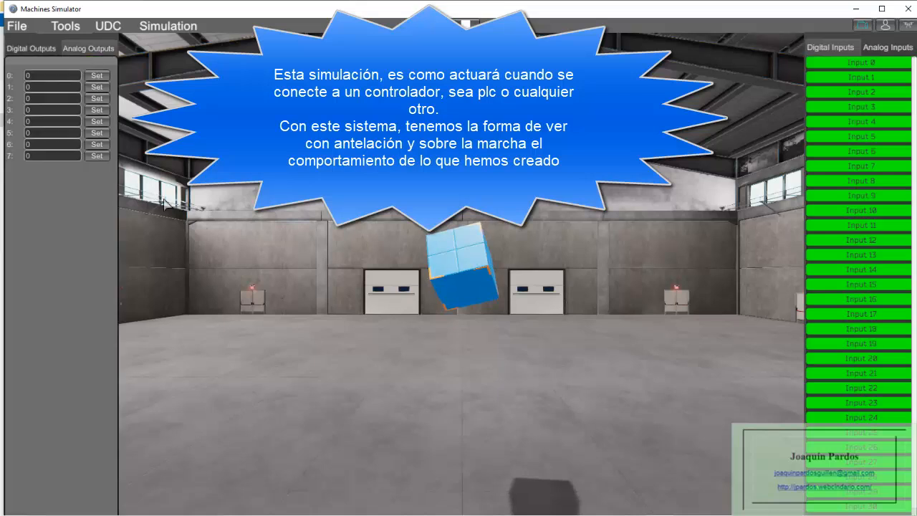
click(32, 76)
drag(28, 76, 21, 75)
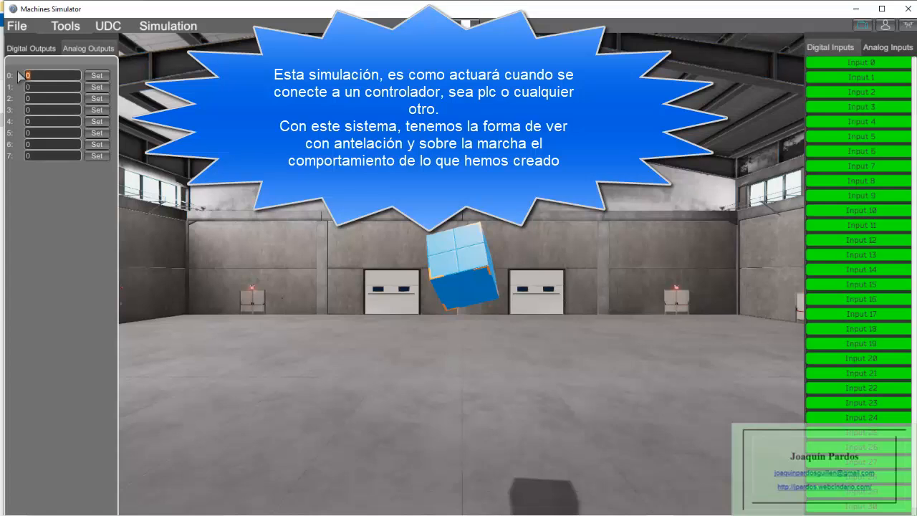
text(1)
click(101, 76)
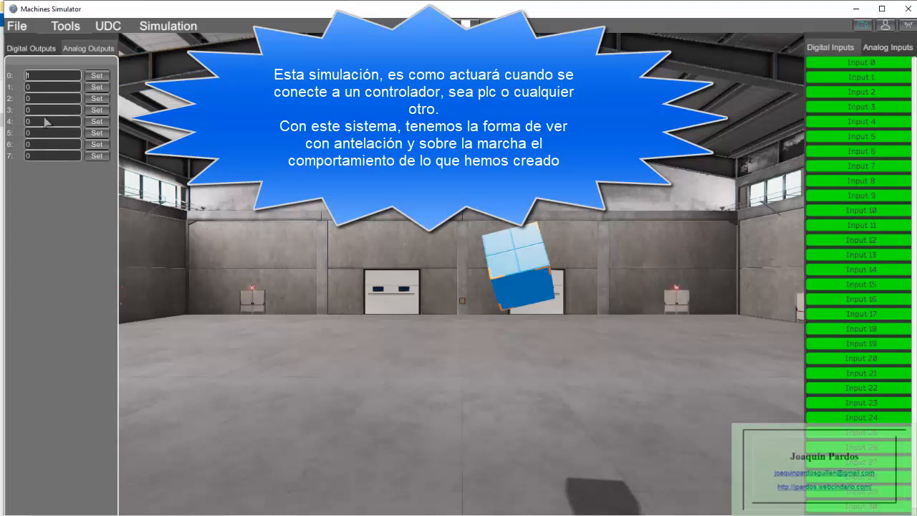
click(98, 75)
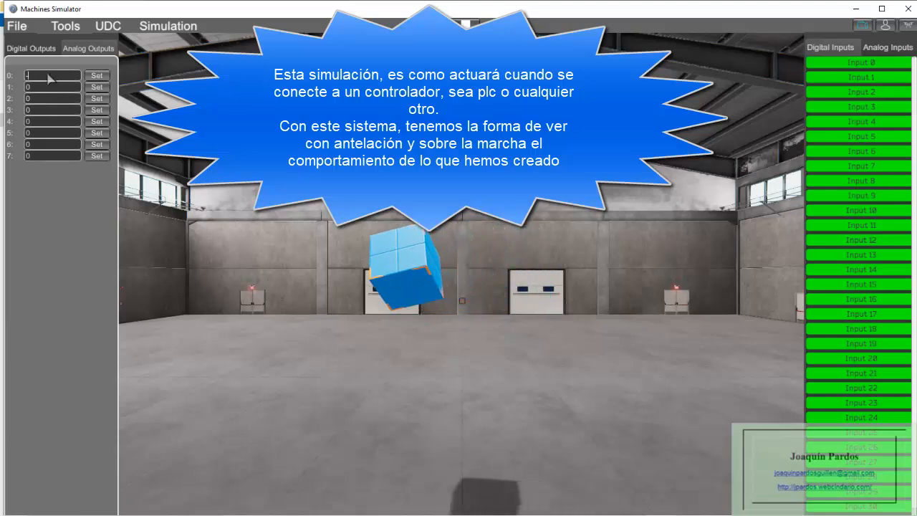
text(0)
click(93, 80)
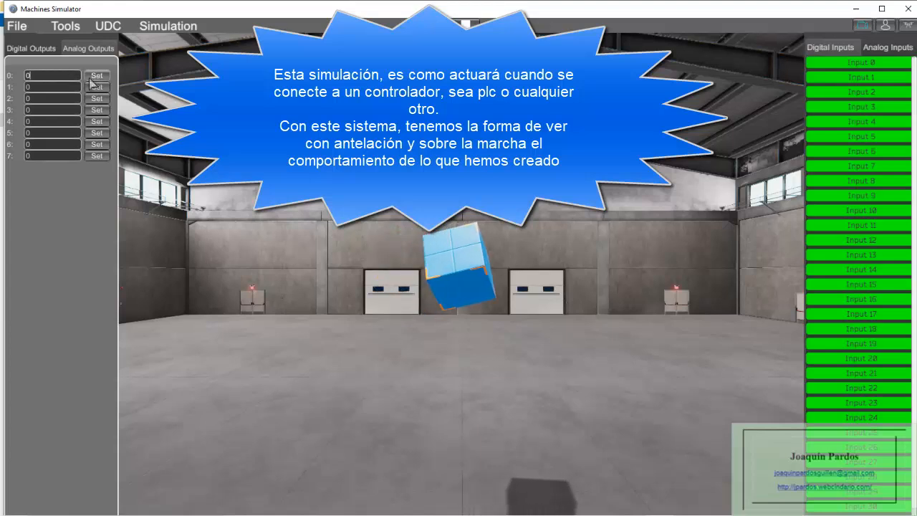
Test the Y translation by setting analog output 1 to 1, to a negative value, and back to 0.
click(53, 87)
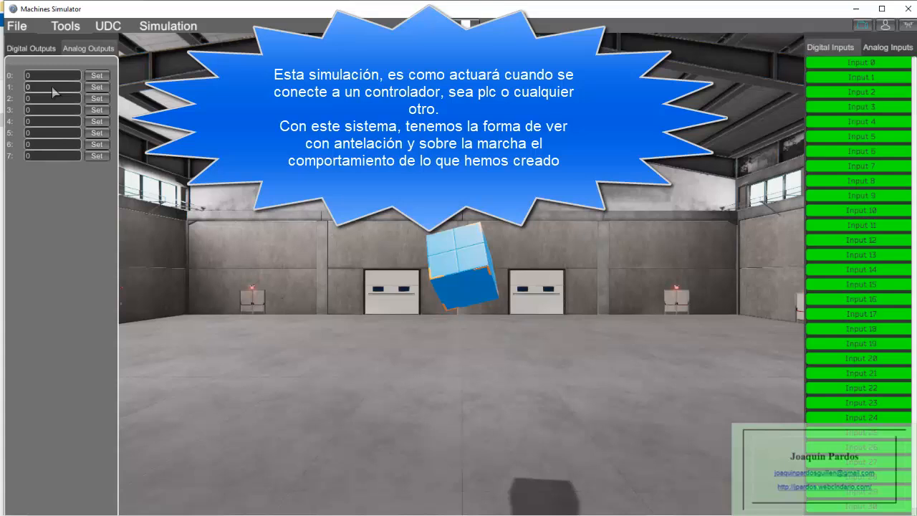
text(1)
click(105, 87)
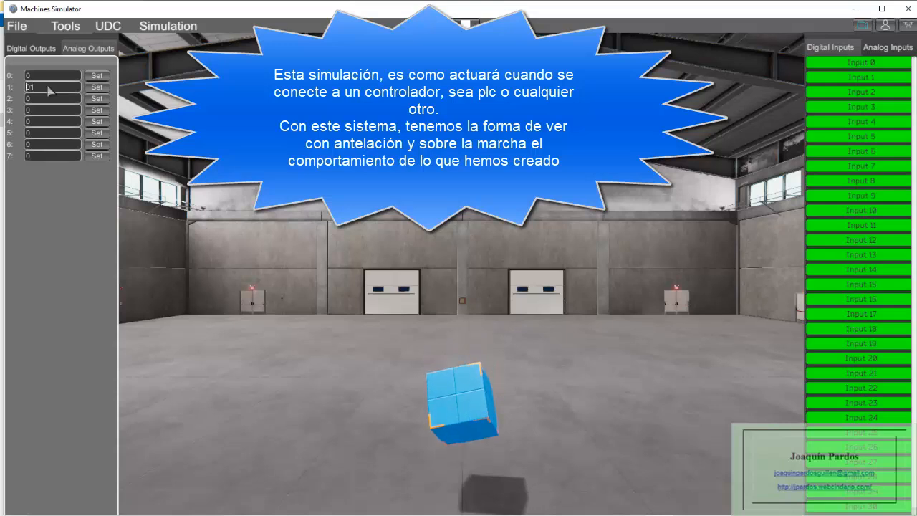
text(-)
click(104, 88)
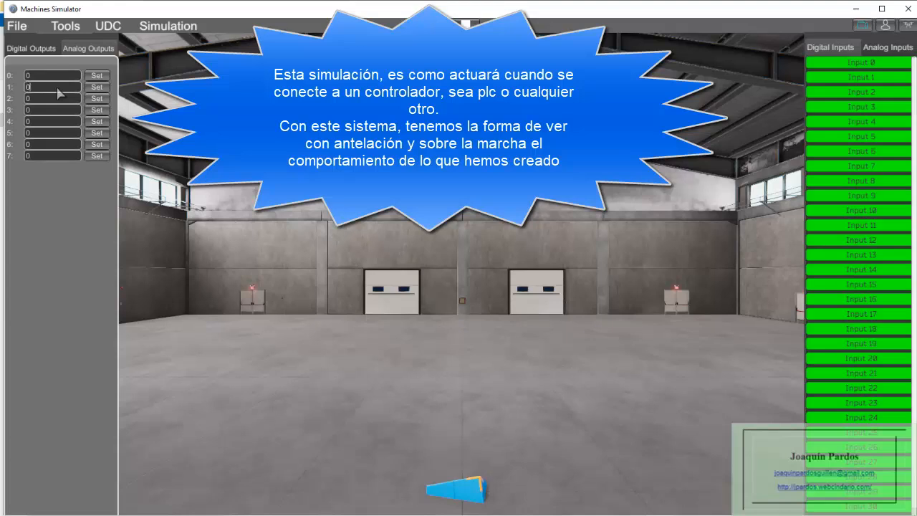
click(96, 88)
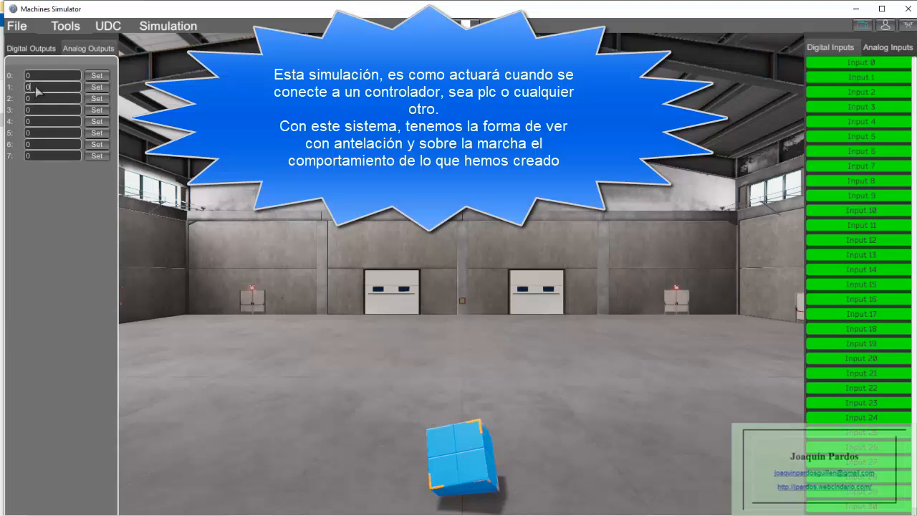
Repeat the Y translation test by setting analog output 1 to 1, -0.3, 0 and finally 5.
text(1)
click(97, 87)
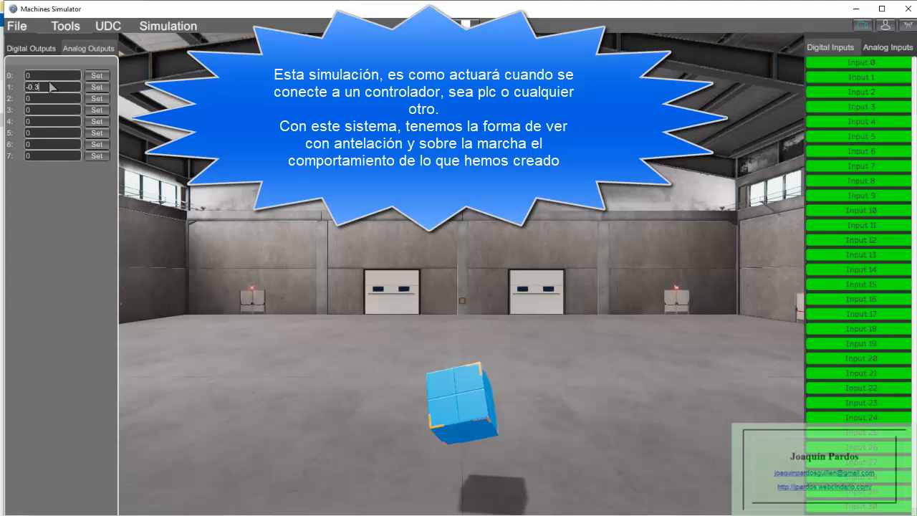
click(97, 87)
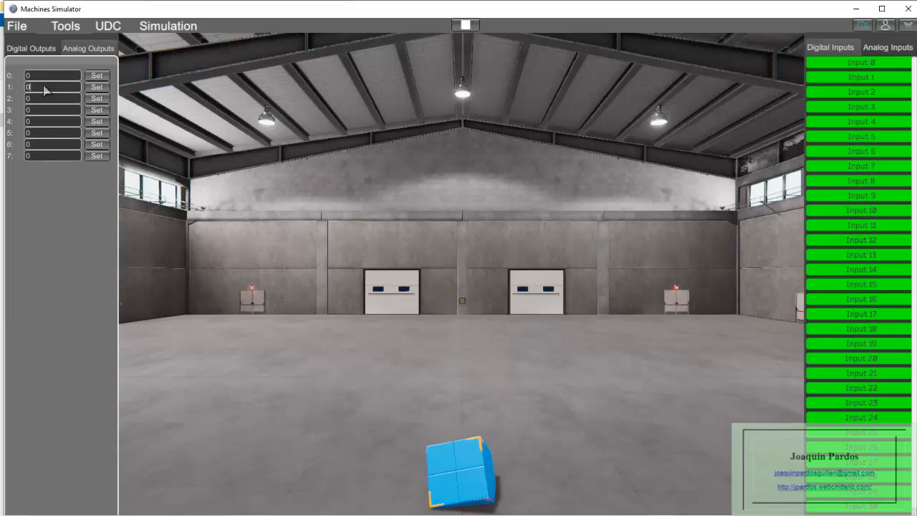
click(100, 87)
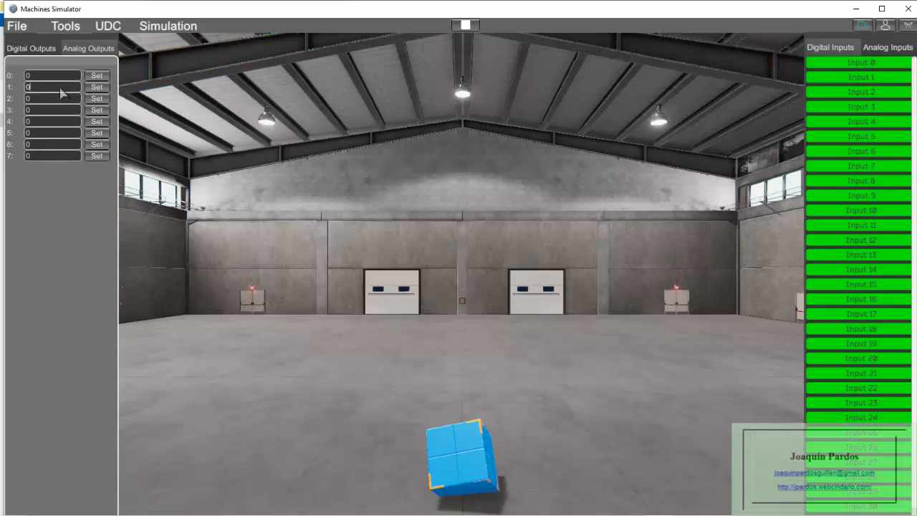
text(5)
click(98, 89)
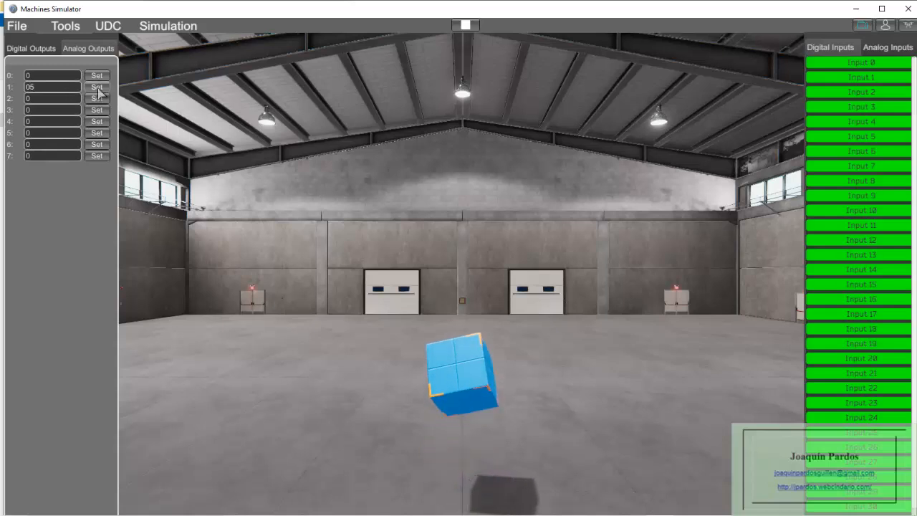
Test the Z translation by setting analog output 2 to 1, to -1, and back to 0.
click(52, 102)
text(1)
click(97, 99)
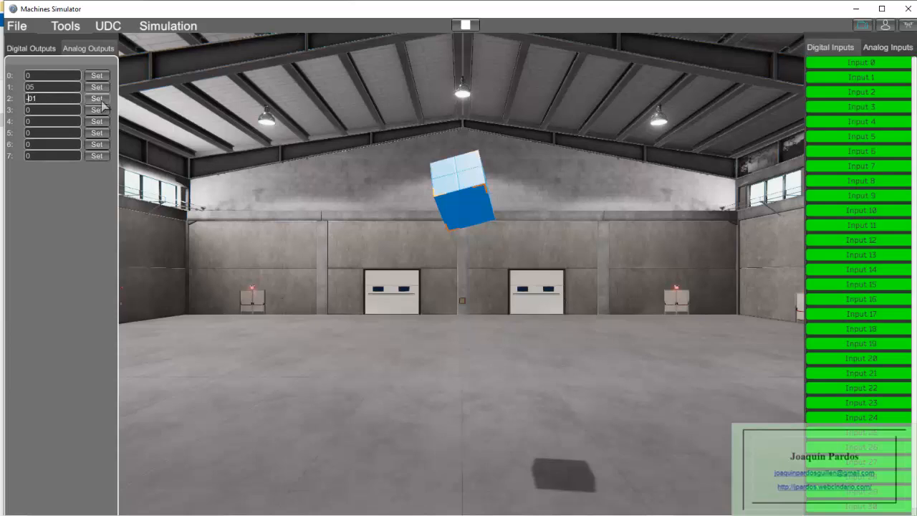
click(99, 99)
click(46, 99)
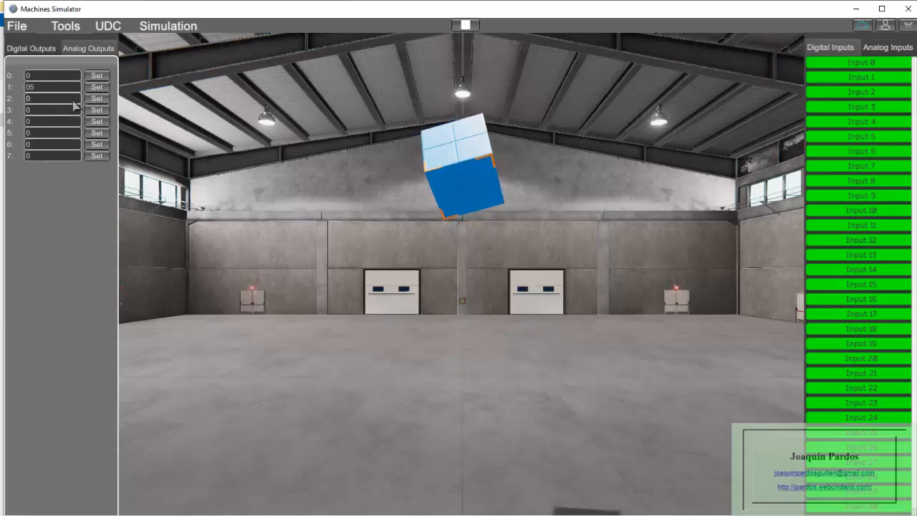
click(97, 100)
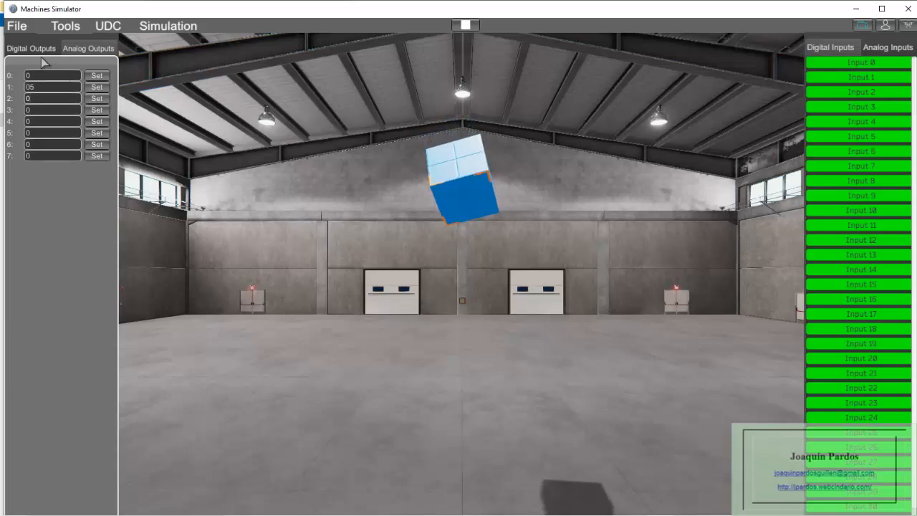
Test both X rotation directions by switching the digital outputs Total RX and Total RXN on and off in turn.
click(38, 55)
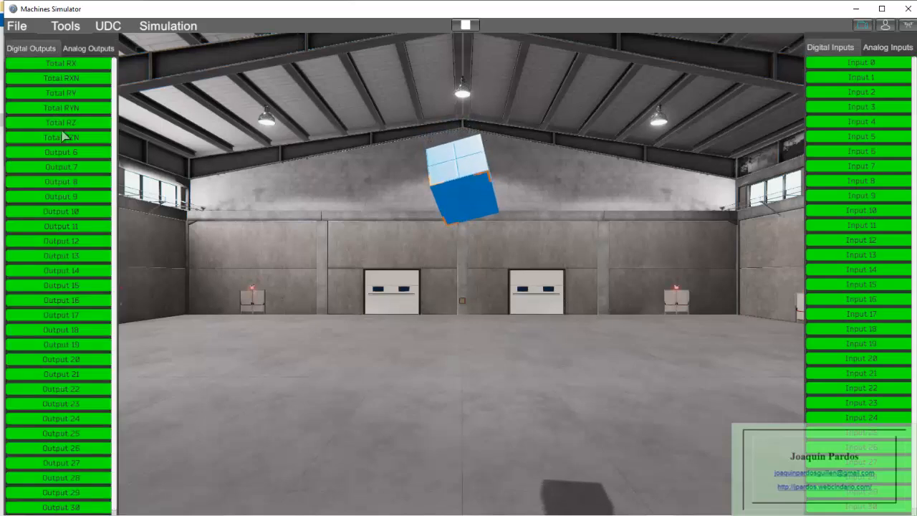
click(63, 63)
click(64, 65)
click(70, 80)
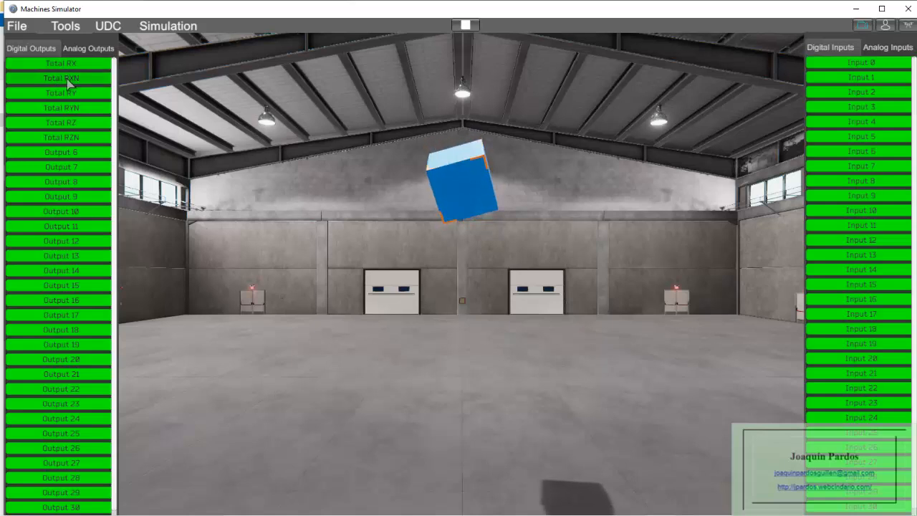
click(69, 81)
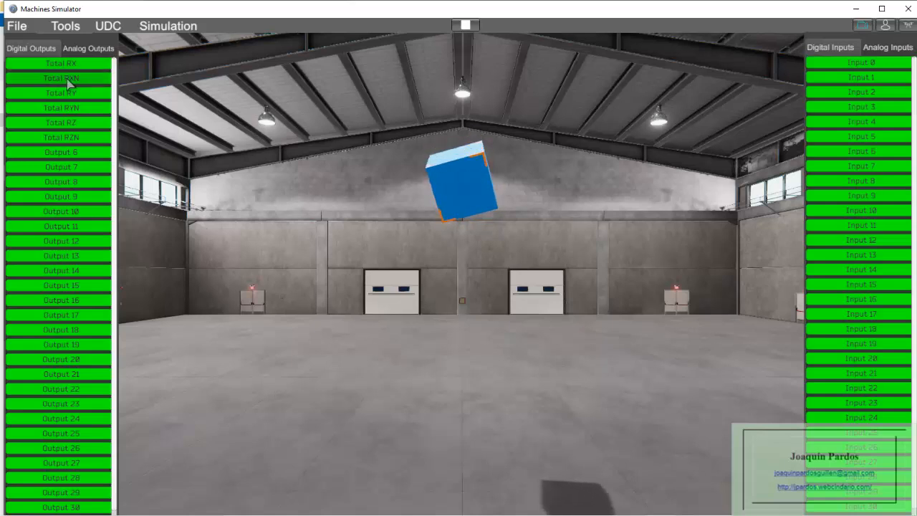
Switch Total RZ on and off, and do the same with Total RZN to check the Z rotation.
click(75, 125)
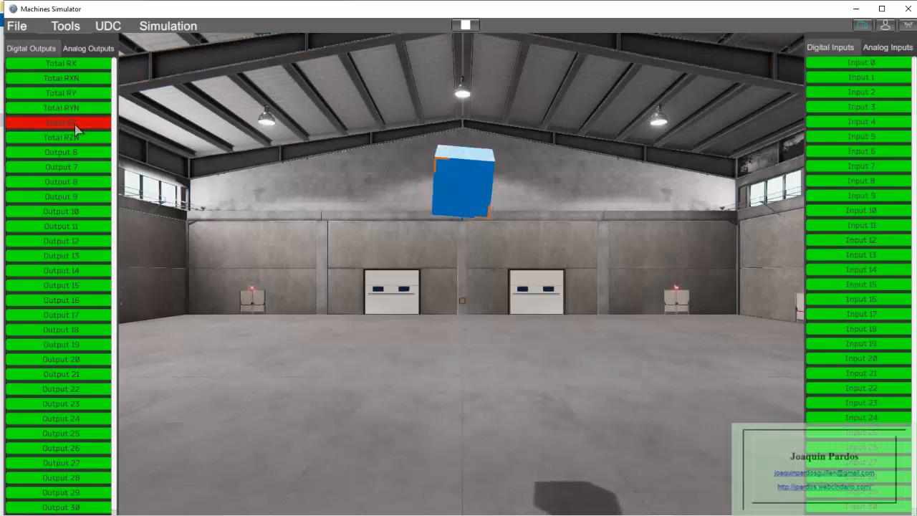
click(75, 126)
click(75, 138)
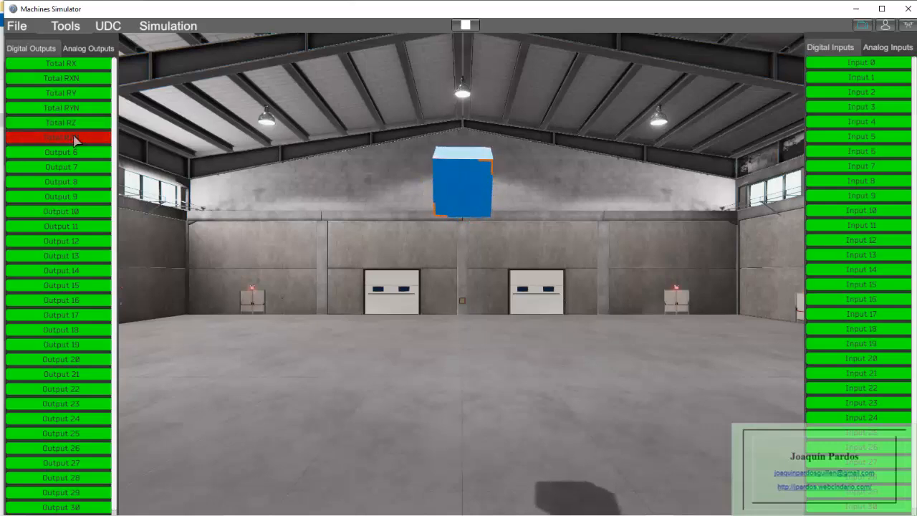
click(75, 139)
Test both Y rotation directions by switching Total RYN and Total RY on and off, and stop the simulation.
click(78, 111)
click(76, 107)
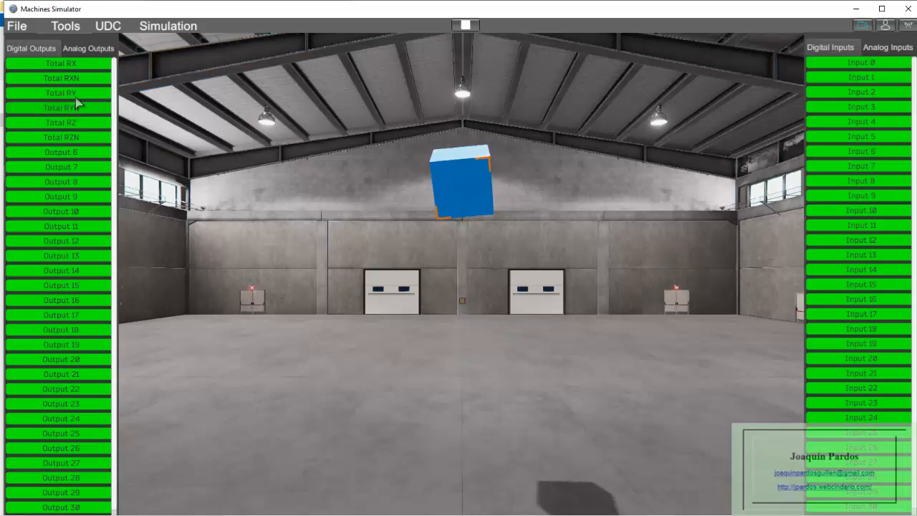
click(77, 96)
click(77, 98)
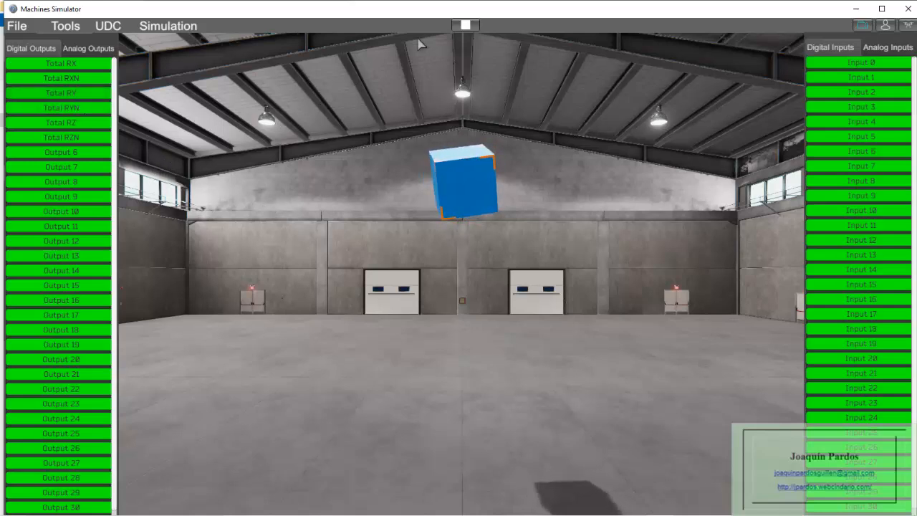
click(465, 25)
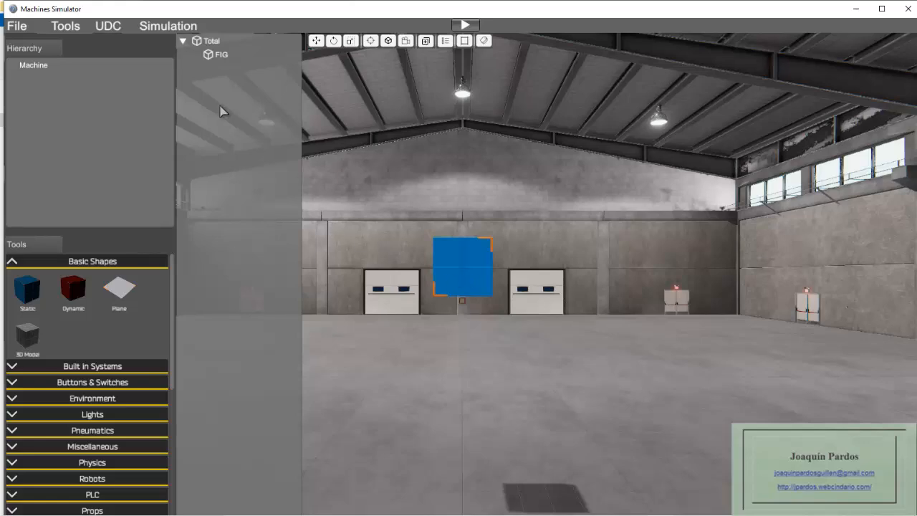
Open the model selection for the FIG element and browse the Boxes and Machines categories.
click(224, 57)
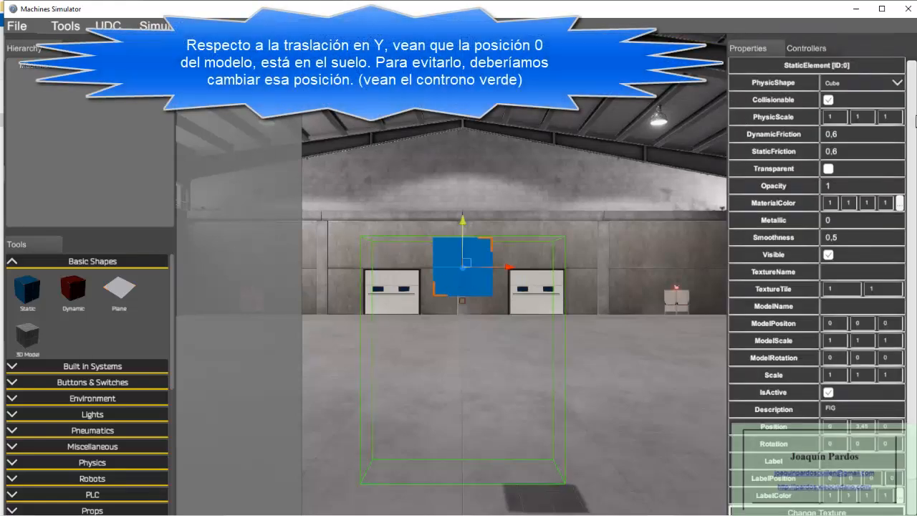
scroll(910, 119, down, 2)
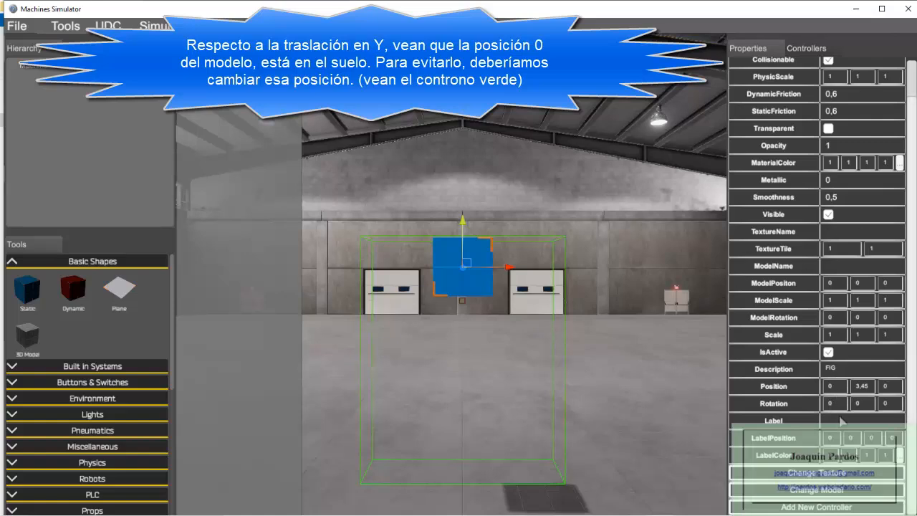
click(835, 496)
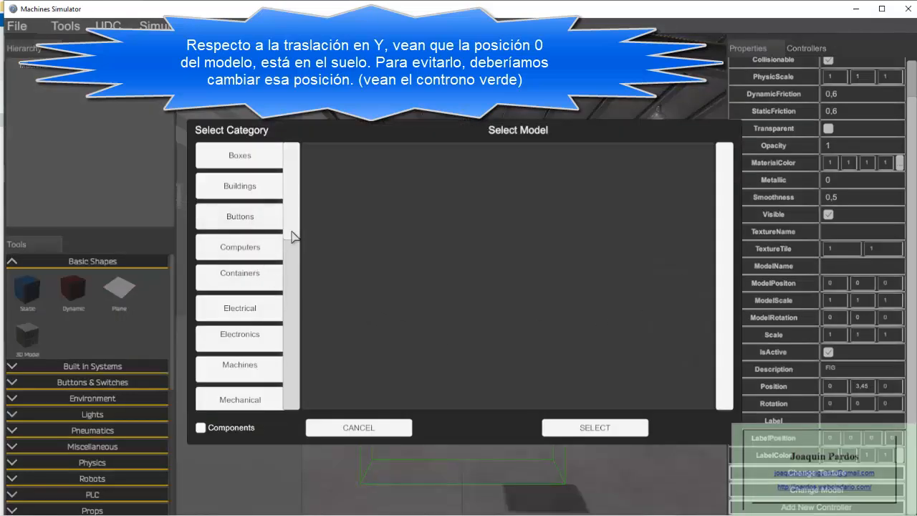
scroll(291, 237, down, 1)
scroll(292, 237, up, 1)
click(241, 155)
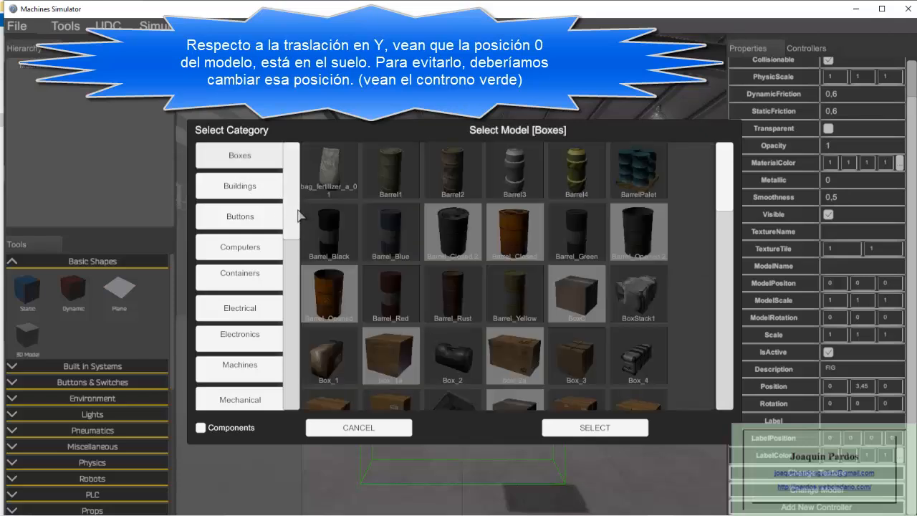
scroll(295, 245, down, 3)
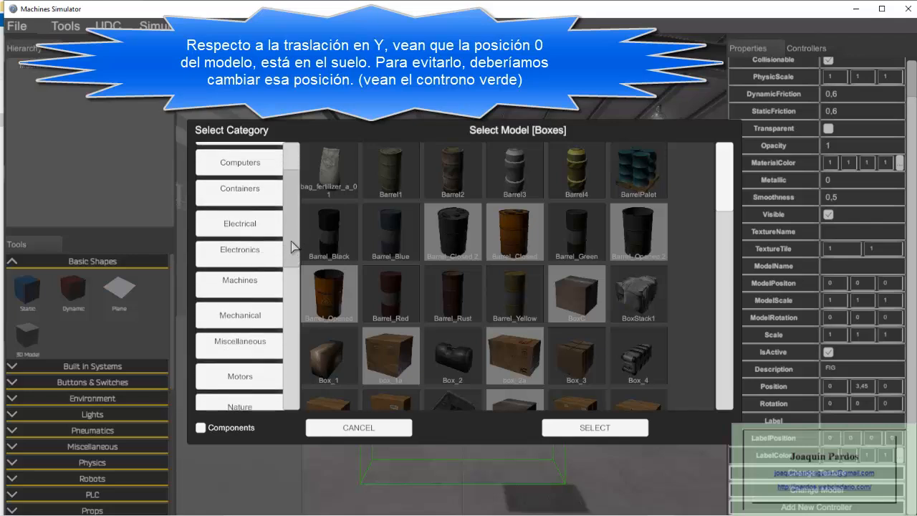
scroll(293, 252, down, 1)
click(265, 235)
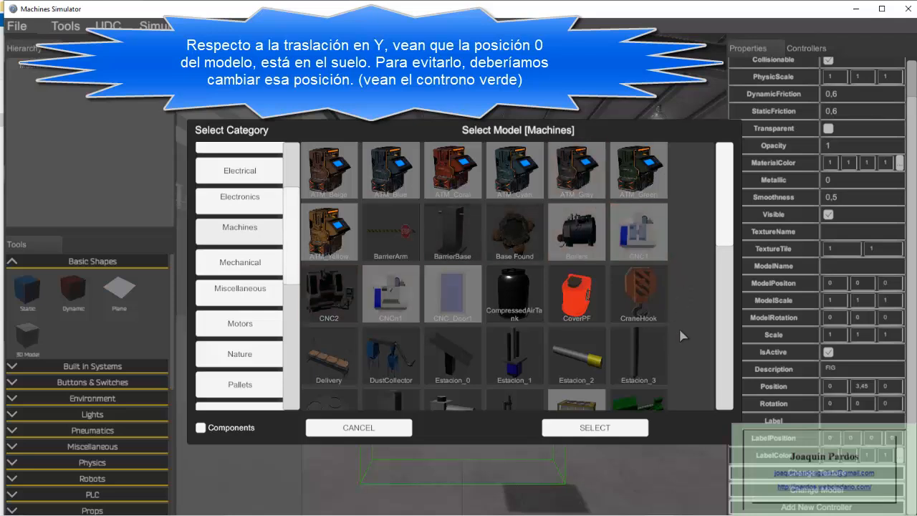
drag(732, 238, 714, 413)
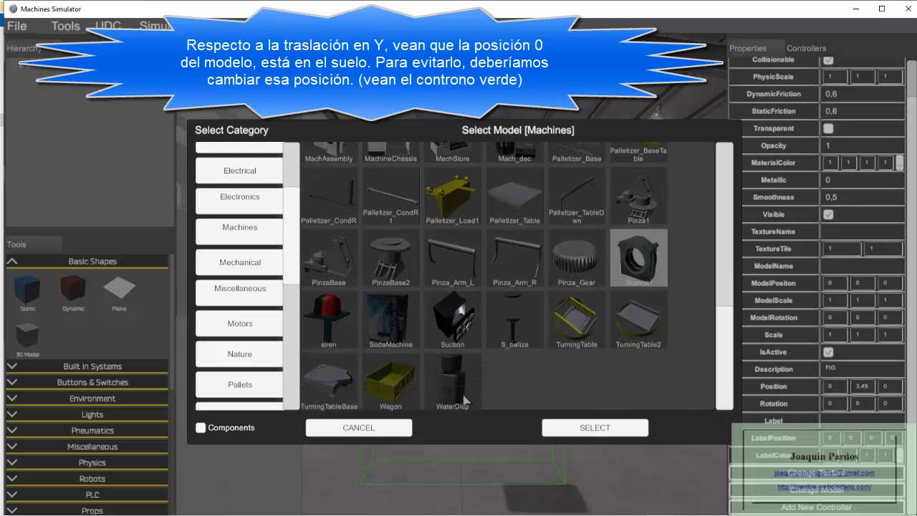
Change FIG's model to RubberRollers from the Mechanical category.
click(239, 264)
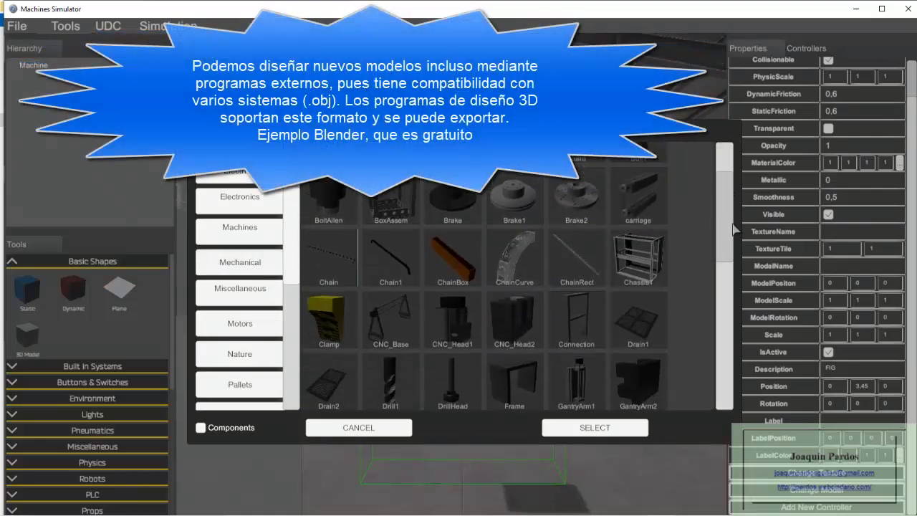
drag(733, 230, 721, 334)
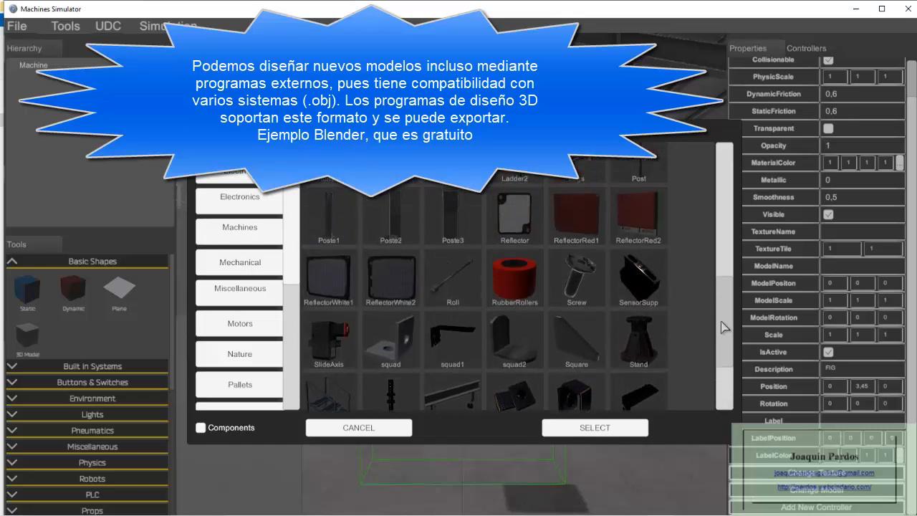
click(510, 285)
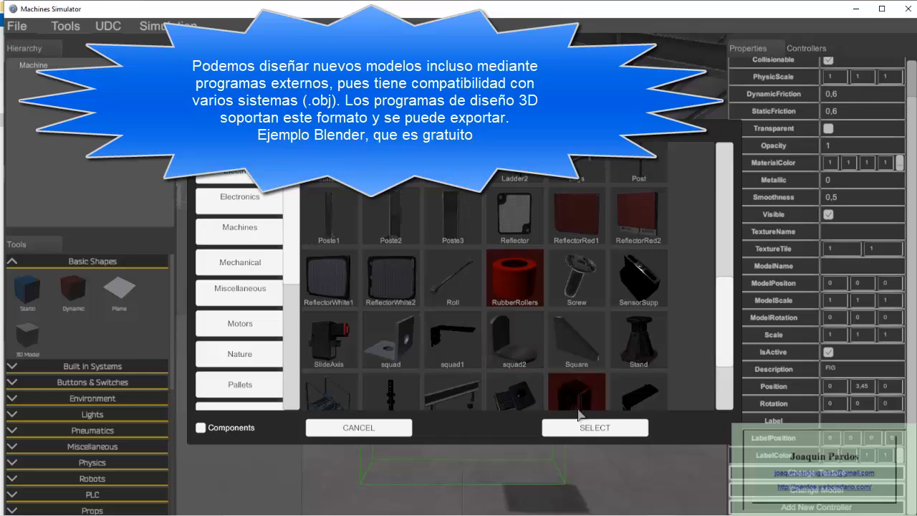
click(613, 428)
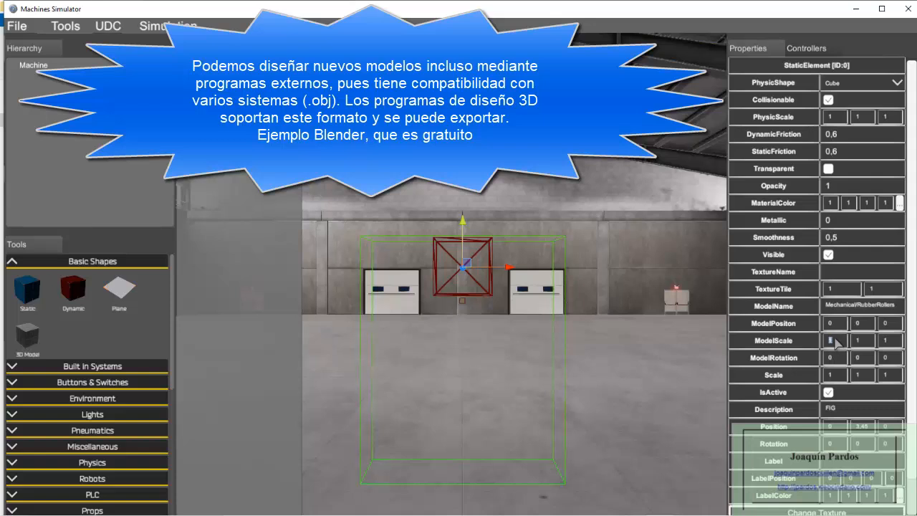
Set FIG's ModelScale to 30 on all three axes.
text(333)
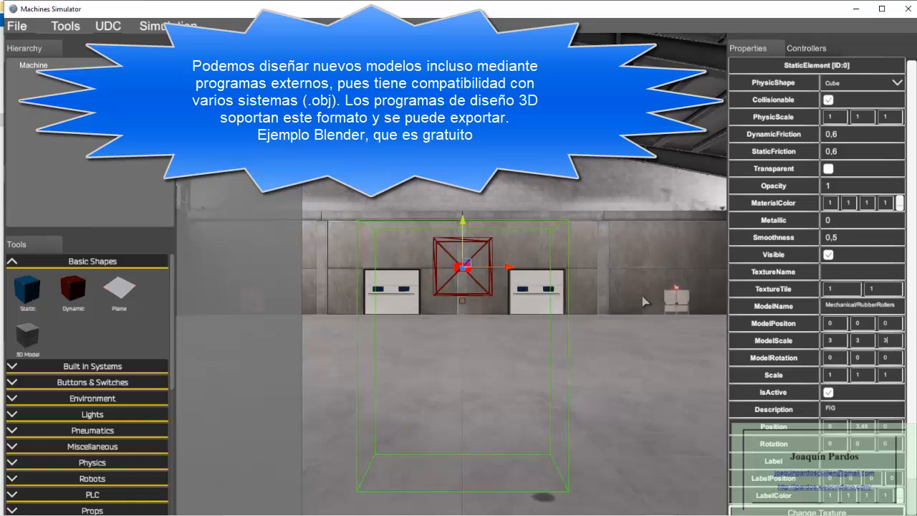
text(0)
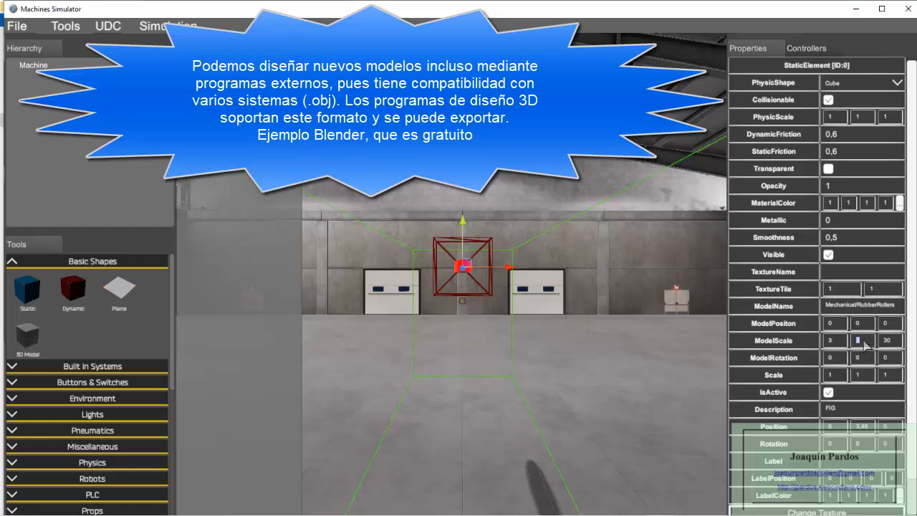
text(30)
click(833, 340)
text(3)
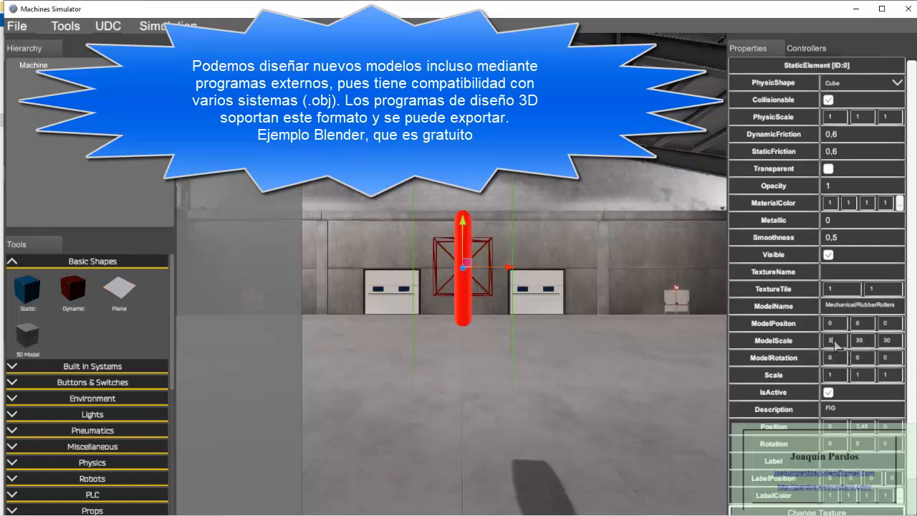
text(0)
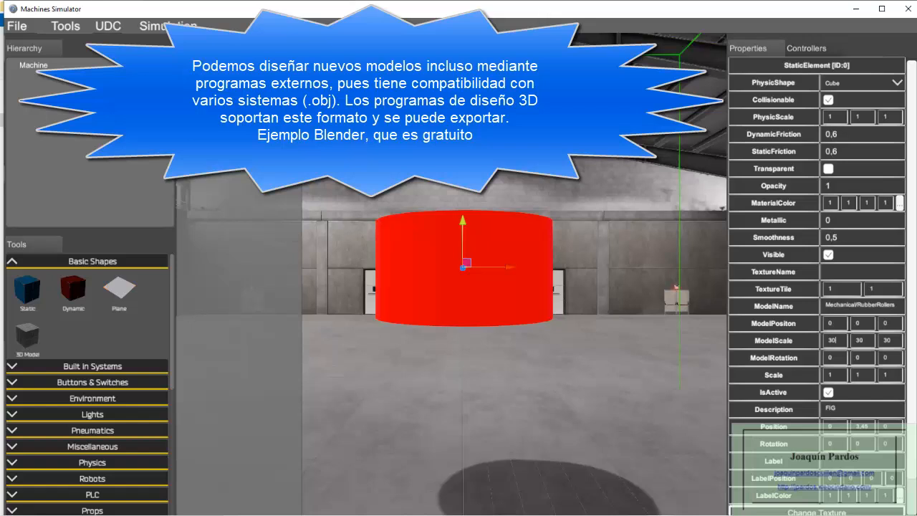
Change FIG's MaterialColor to light cyan by lowering its red component to 0.3.
click(899, 204)
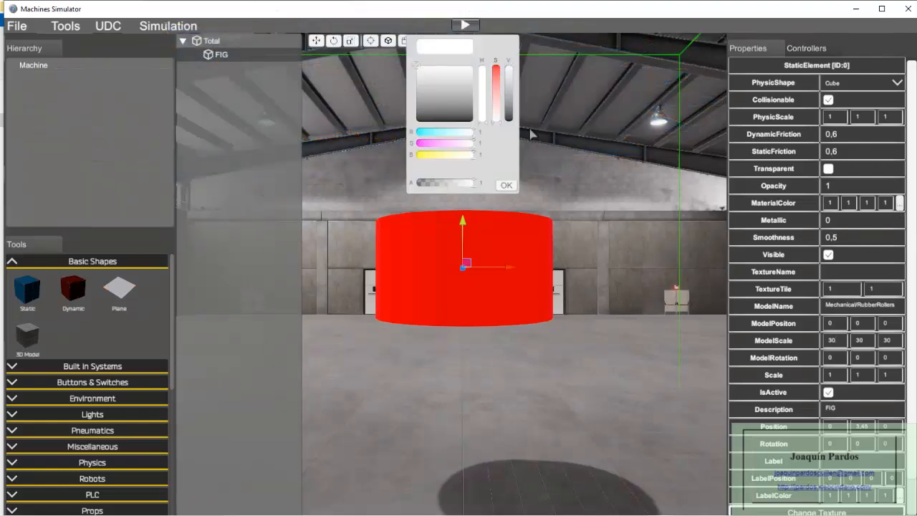
click(439, 132)
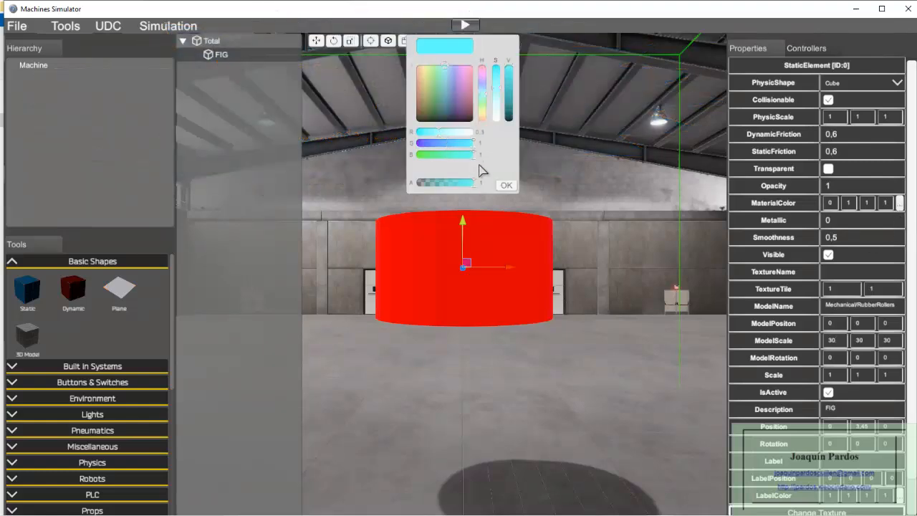
click(507, 186)
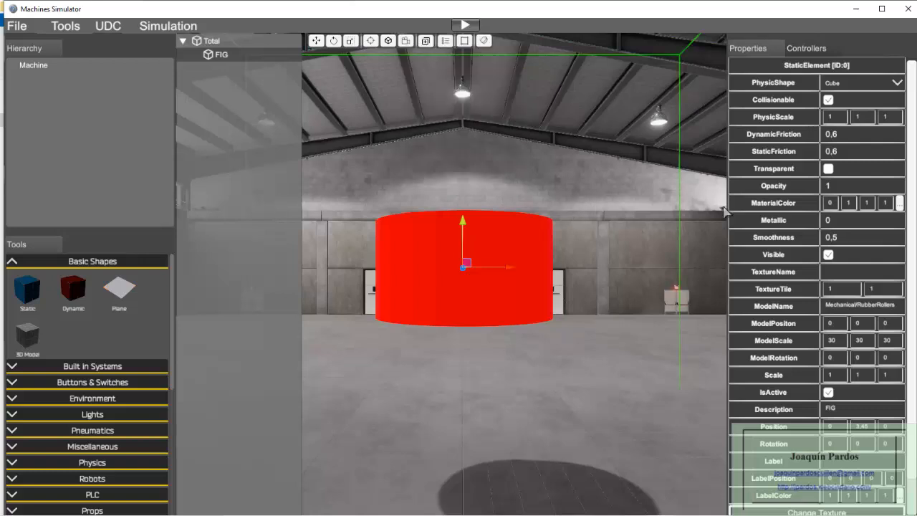
Change FIG's MaterialColor to dark blue with green 0.2 and blue 0.5.
click(899, 202)
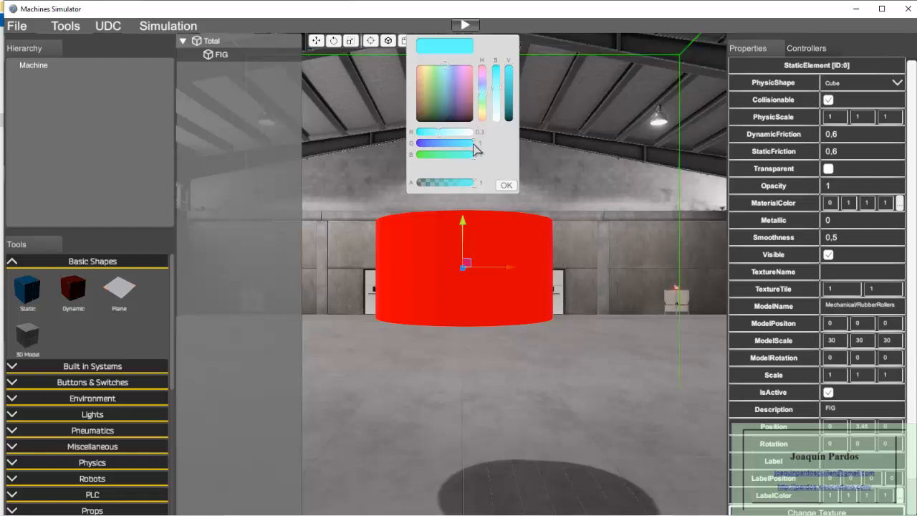
drag(466, 143, 443, 144)
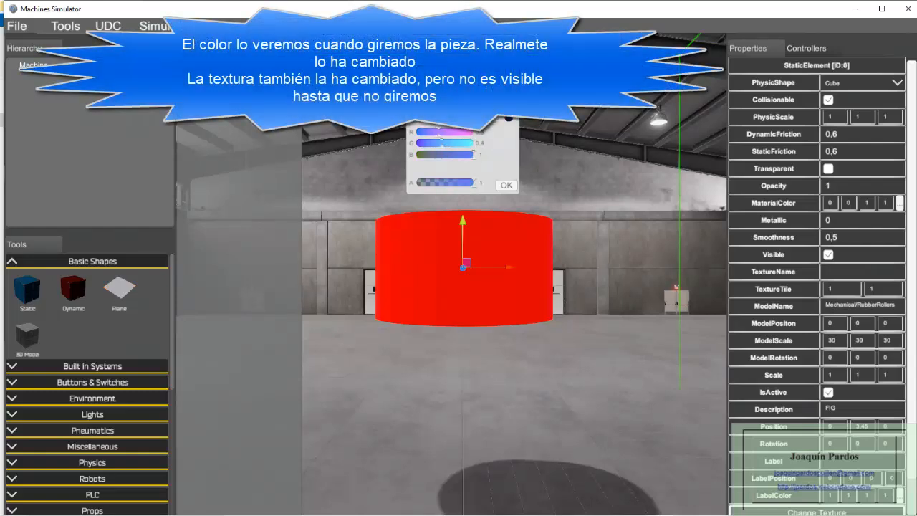
drag(454, 58, 458, 81)
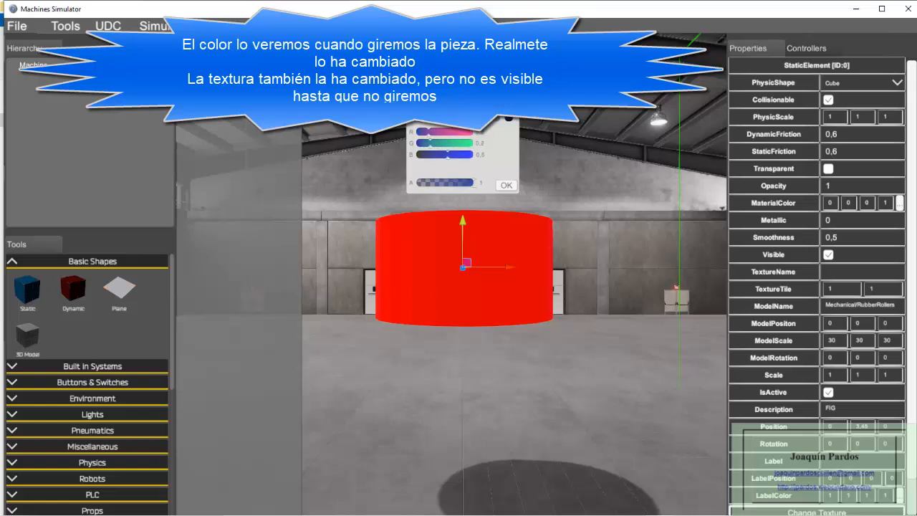
click(506, 185)
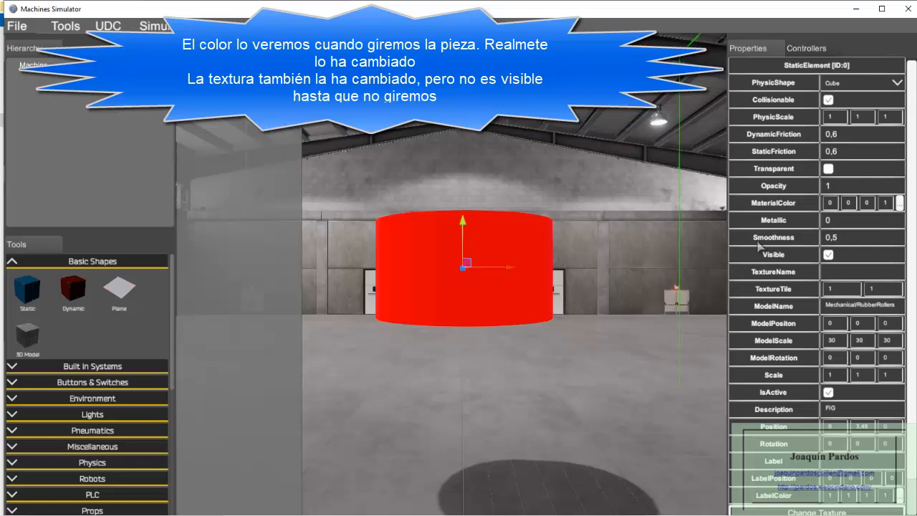
Change FIG's MaterialColor to green with red 0.2, green 0.7 and blue 0.4.
click(900, 204)
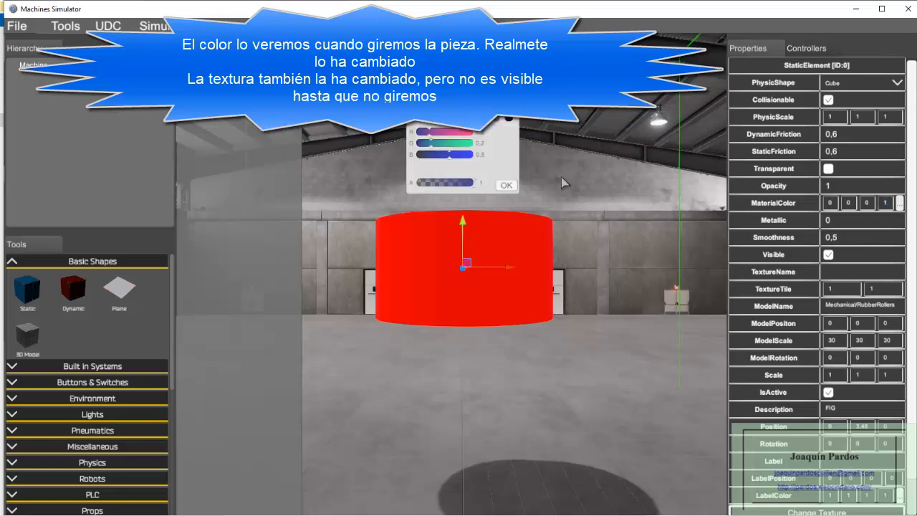
drag(464, 78, 465, 71)
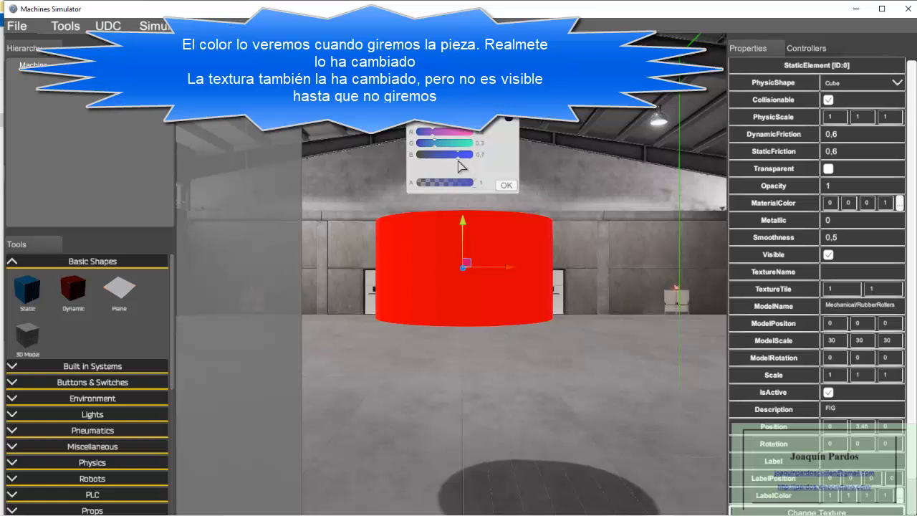
mouse_move(457, 157)
mouse_down()
mouse_move(438, 156)
mouse_move(460, 148)
mouse_up()
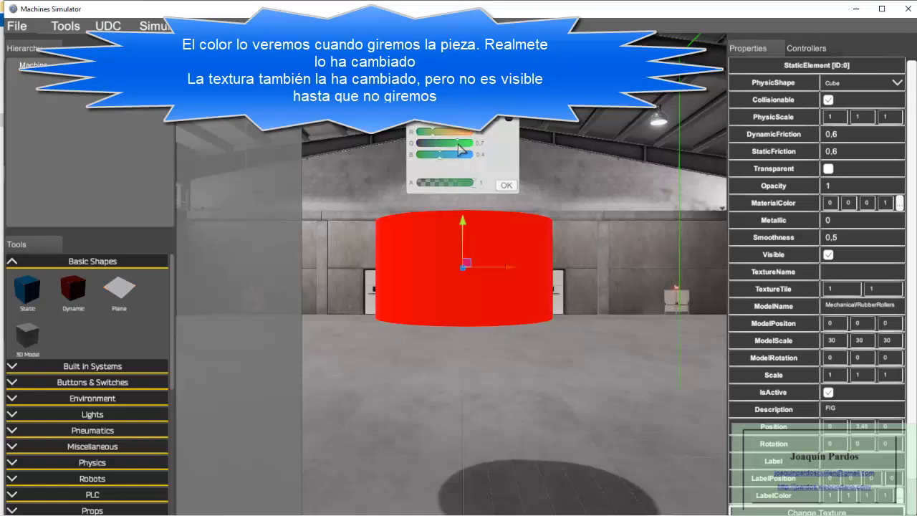
click(506, 185)
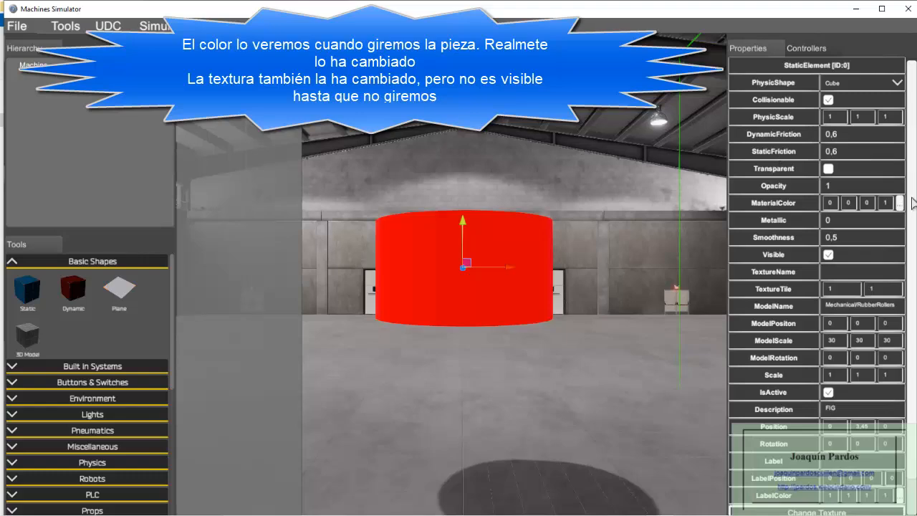
Apply the metal11 texture from the Metal category to FIG.
scroll(914, 200, down, 2)
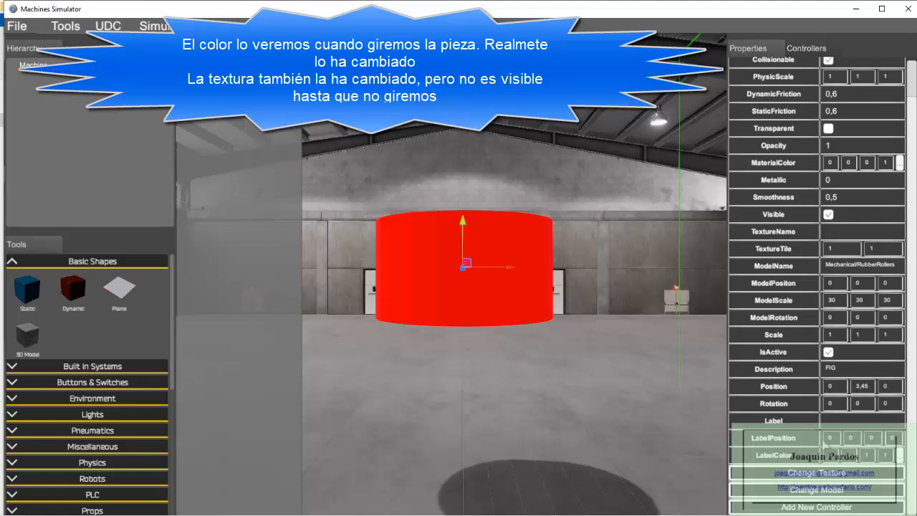
click(823, 476)
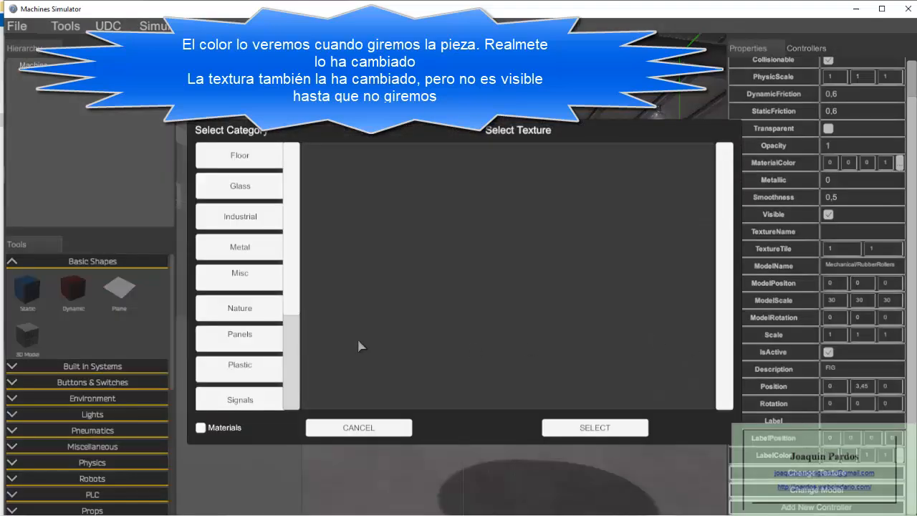
click(253, 247)
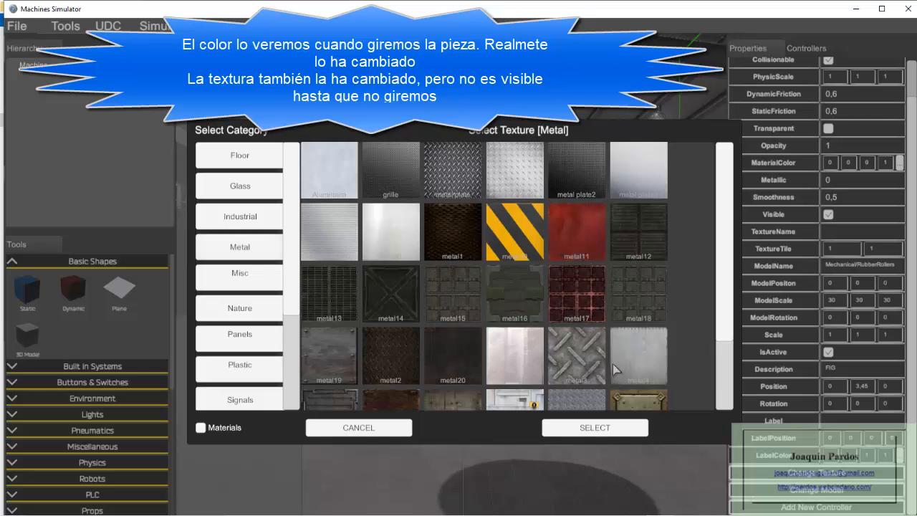
click(610, 427)
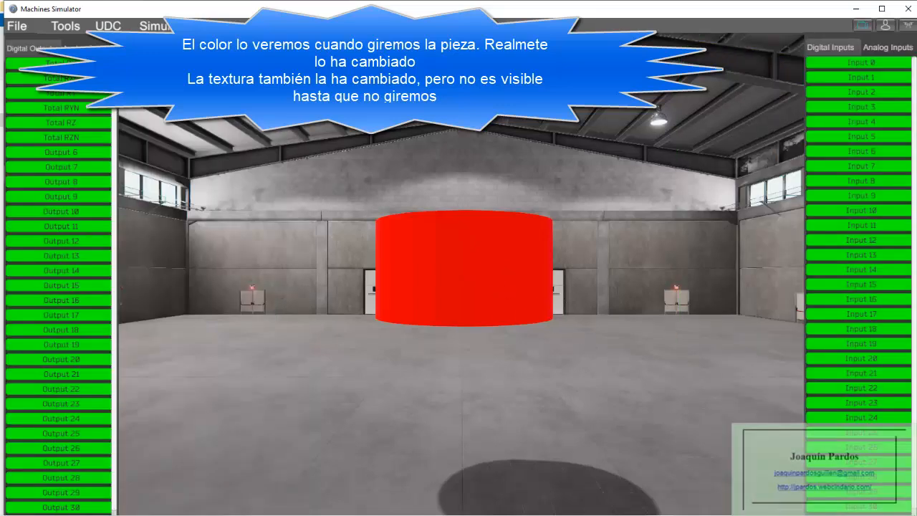
Examine FIG's new colour and texture in simulation by switching Total RX and Total RXN on and off, and stop the simulation.
click(32, 62)
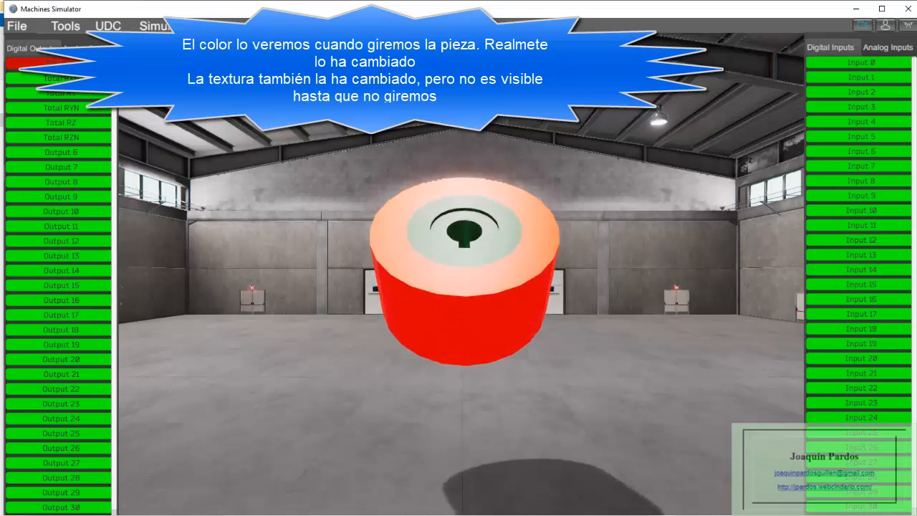
click(61, 63)
click(63, 79)
click(63, 78)
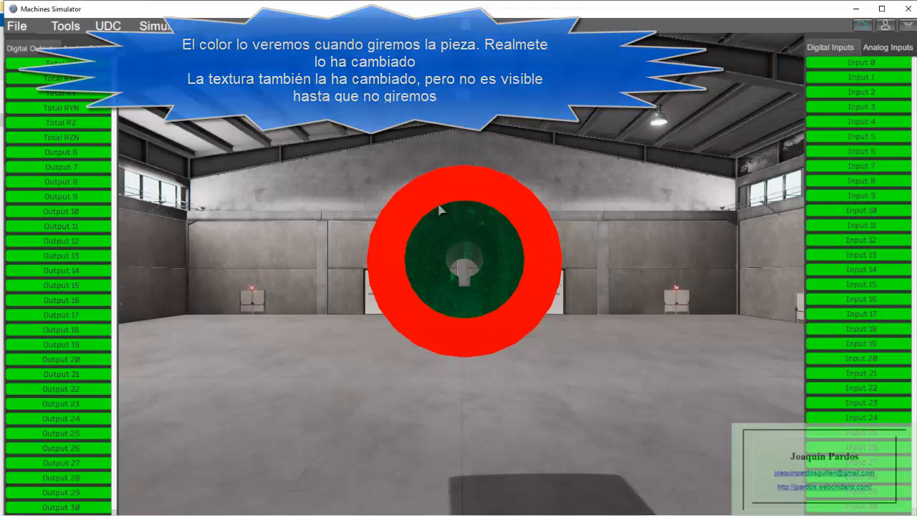
click(467, 25)
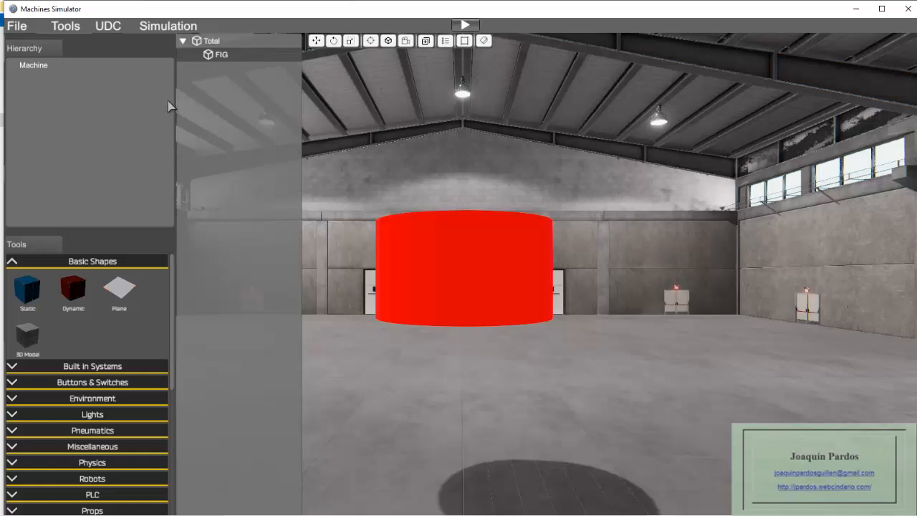
Change FIG's MaterialColor to light lilac by raising its red and blue components.
click(219, 57)
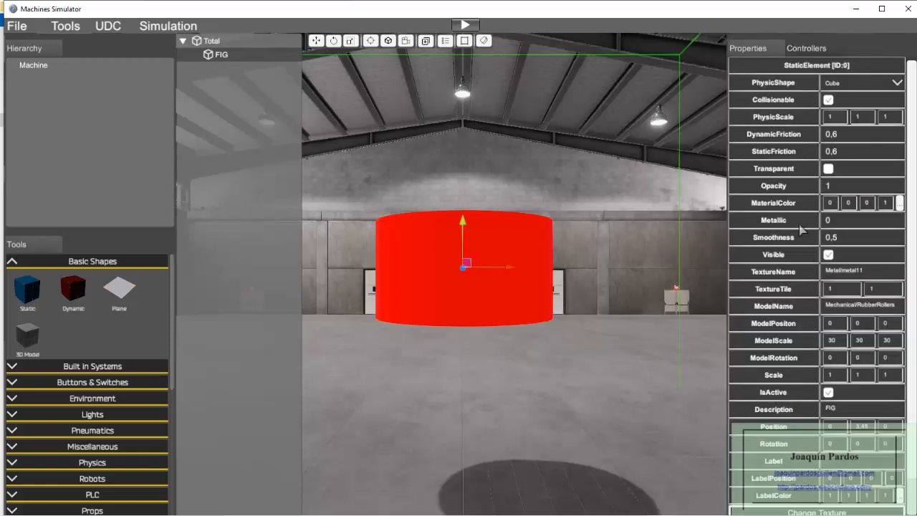
click(899, 204)
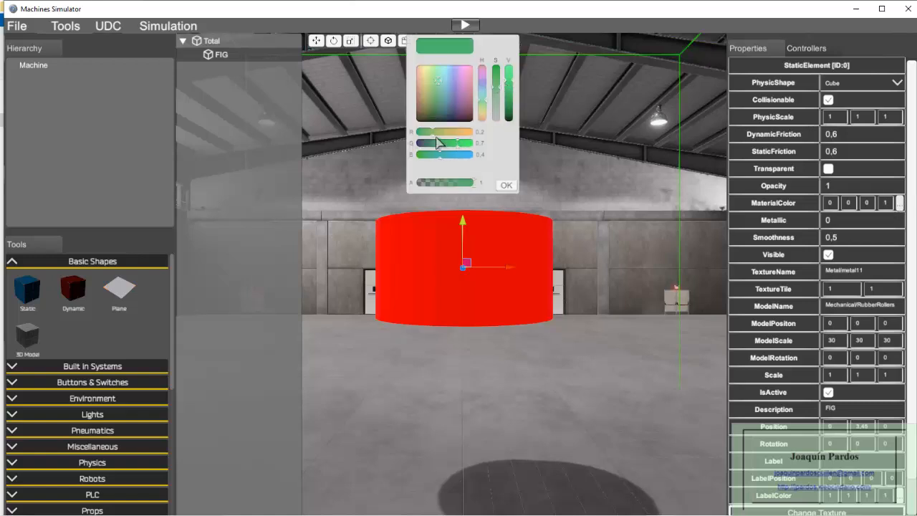
drag(433, 134, 469, 135)
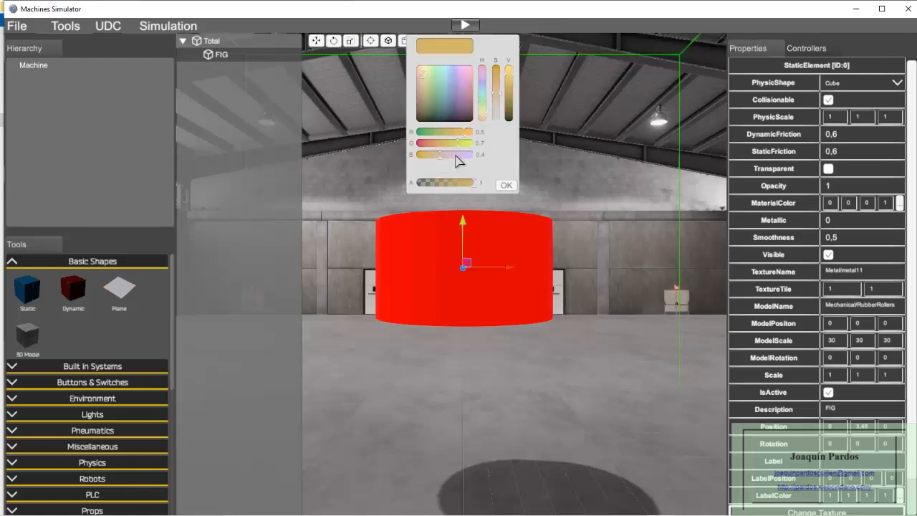
drag(441, 156, 467, 159)
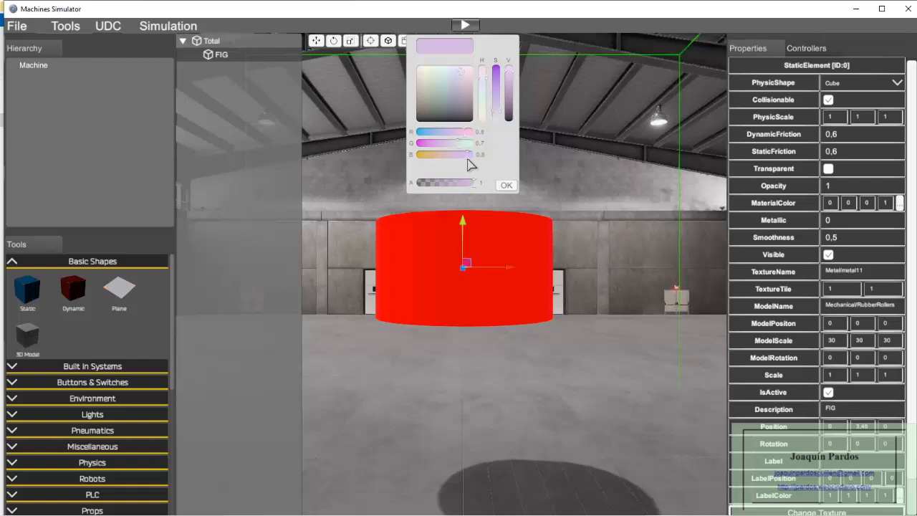
click(506, 185)
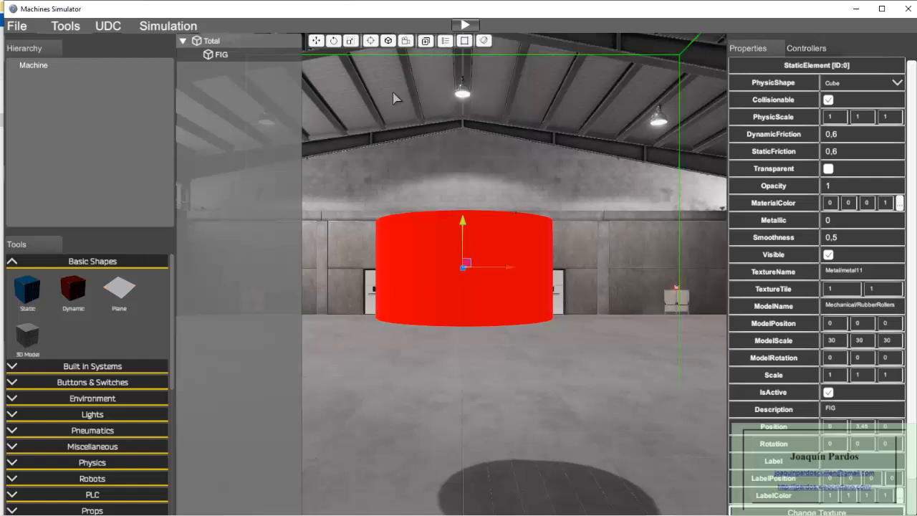
Start the simulation and switch on Total RX, Total RY and Total RZ together to rotate FIG on all three axes.
click(465, 25)
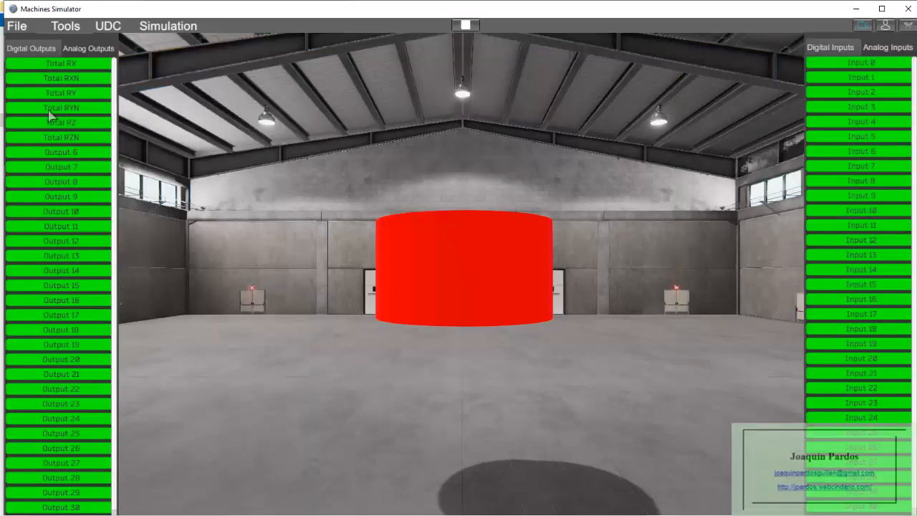
click(58, 65)
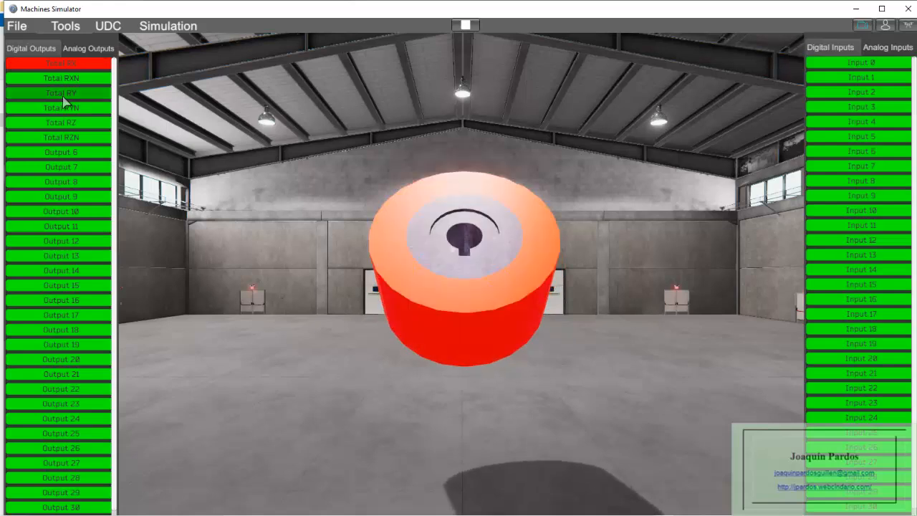
click(63, 94)
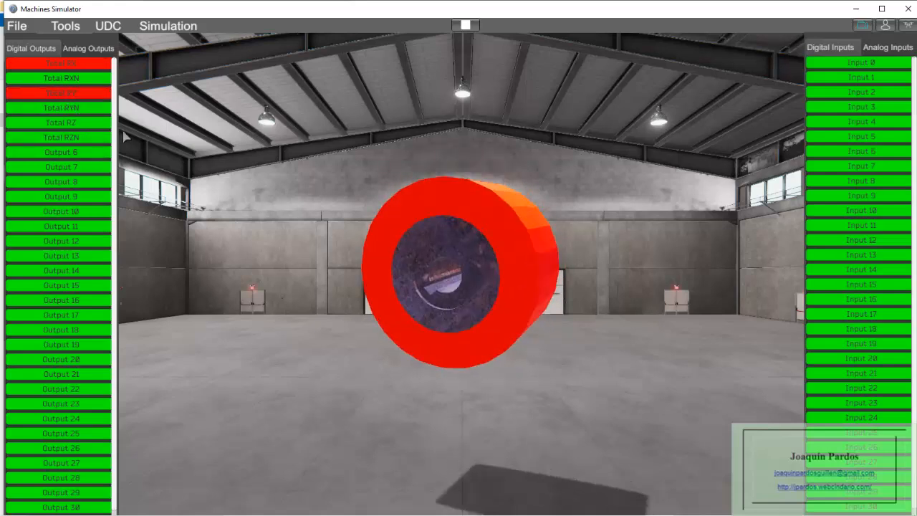
click(75, 127)
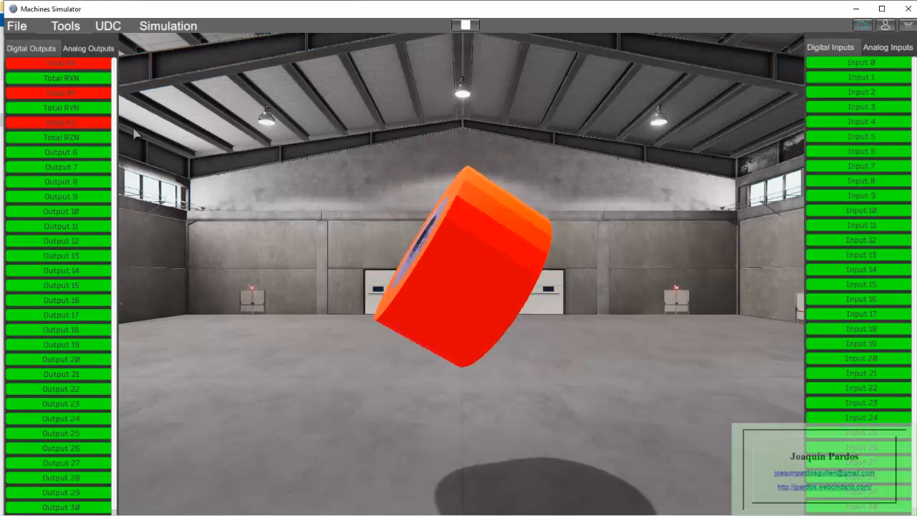
Reverse the three rotations with Total RZN, Total RYN and Total RXN, and switch those outputs off.
click(90, 138)
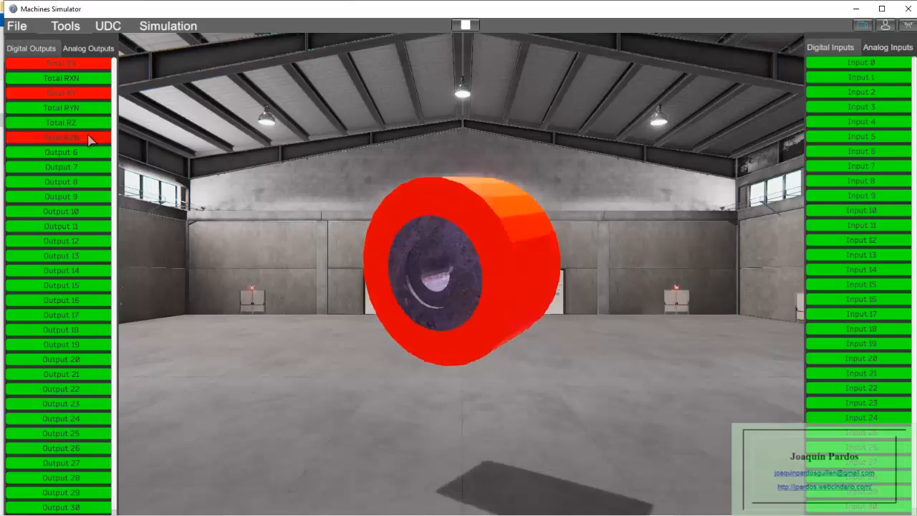
click(86, 108)
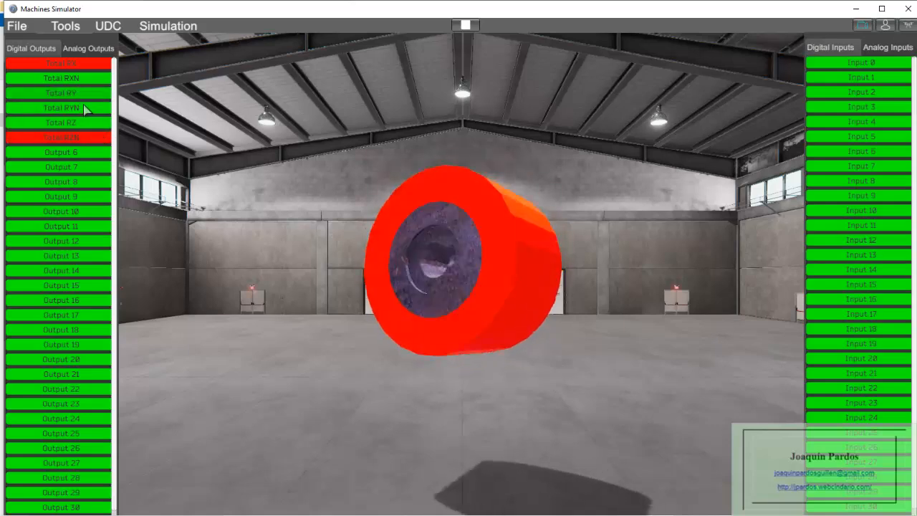
click(97, 77)
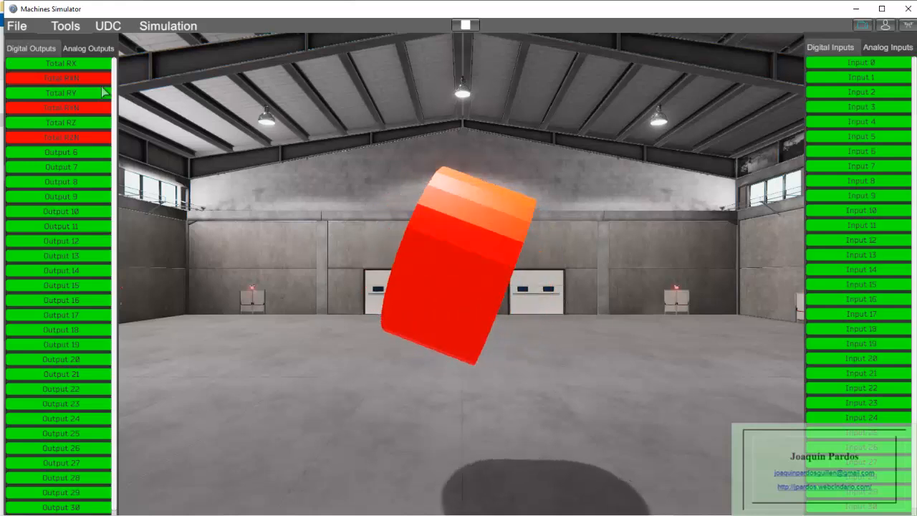
click(88, 109)
click(88, 141)
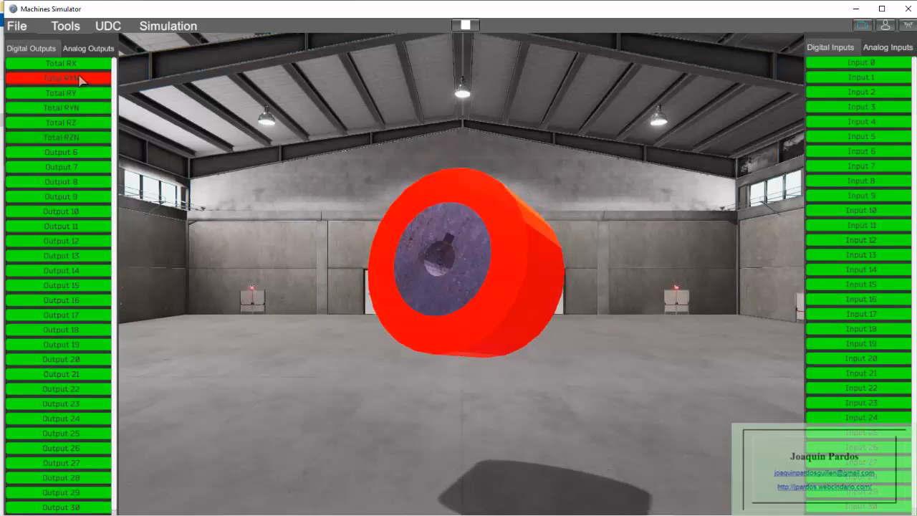
click(82, 78)
Test Total RY, Total RYN and Total RZ individually by switching each output on and off.
click(72, 94)
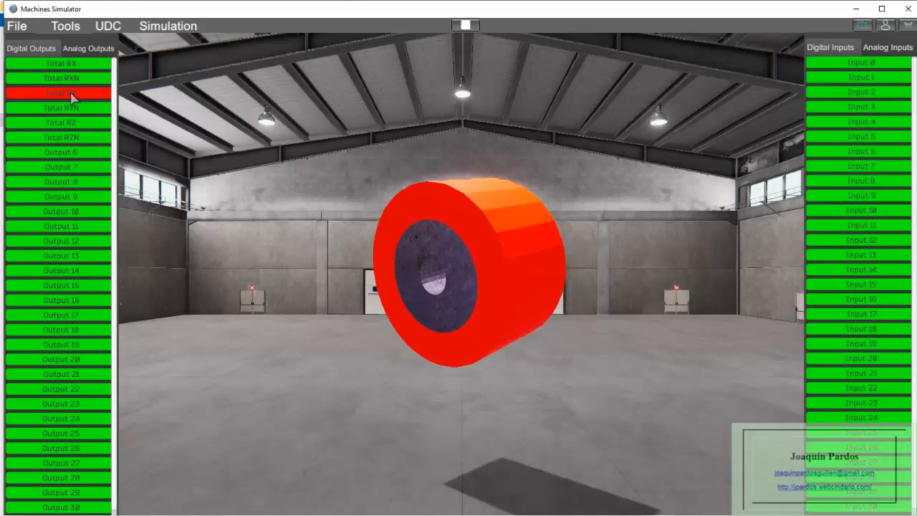
click(73, 95)
click(75, 111)
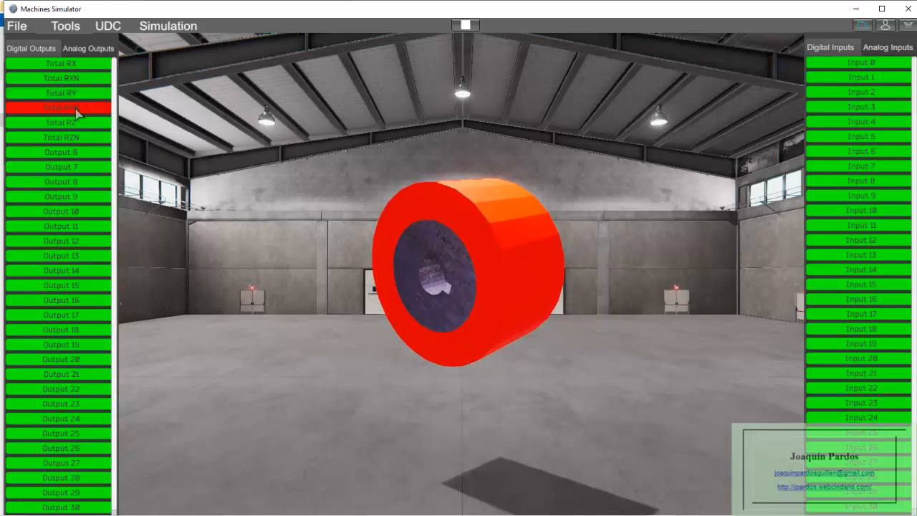
click(77, 111)
click(76, 126)
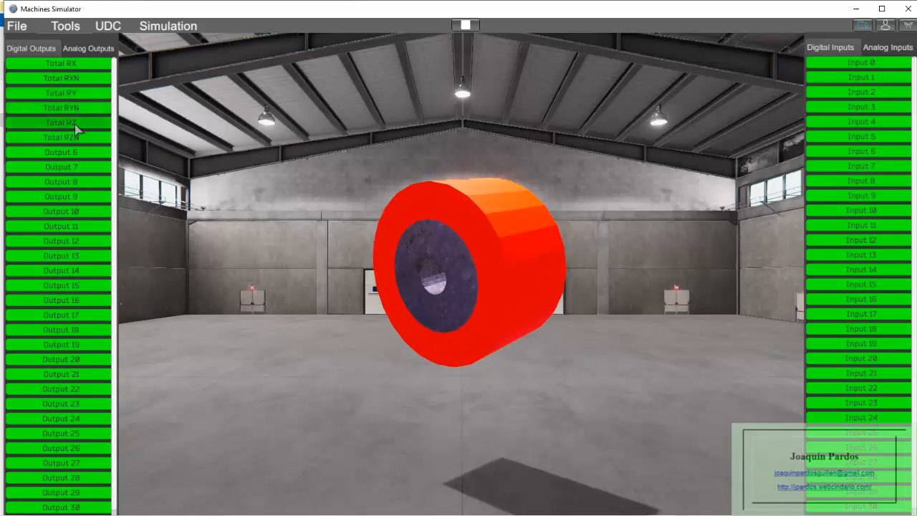
click(76, 125)
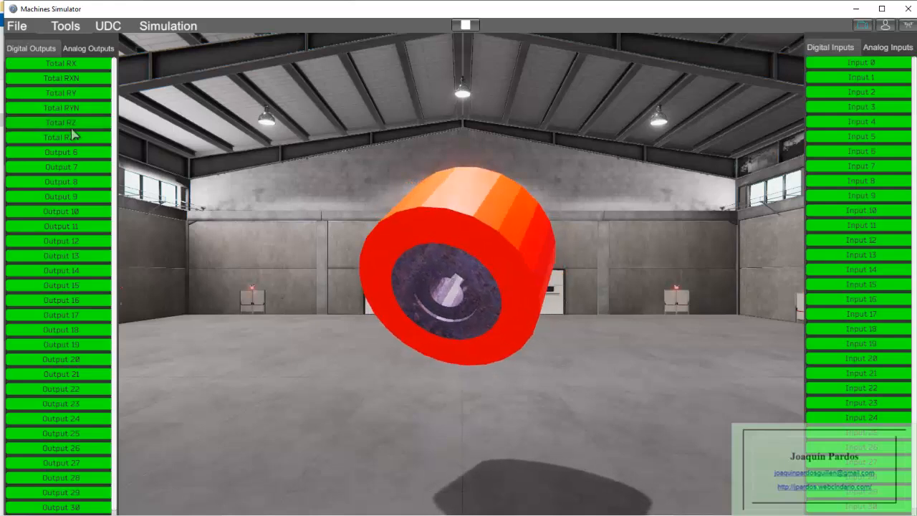
Test Total RZN, Total RY and Total RYN individually by switching each output on and off.
click(70, 140)
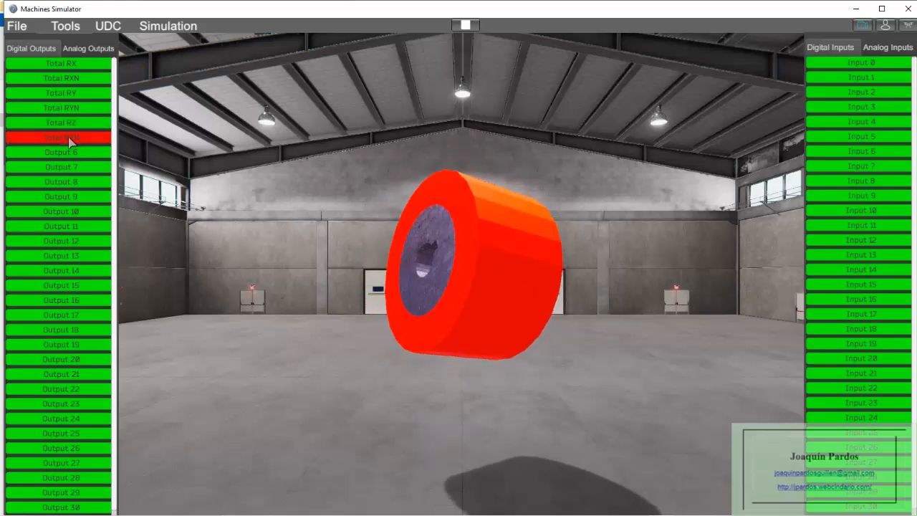
click(70, 139)
click(76, 94)
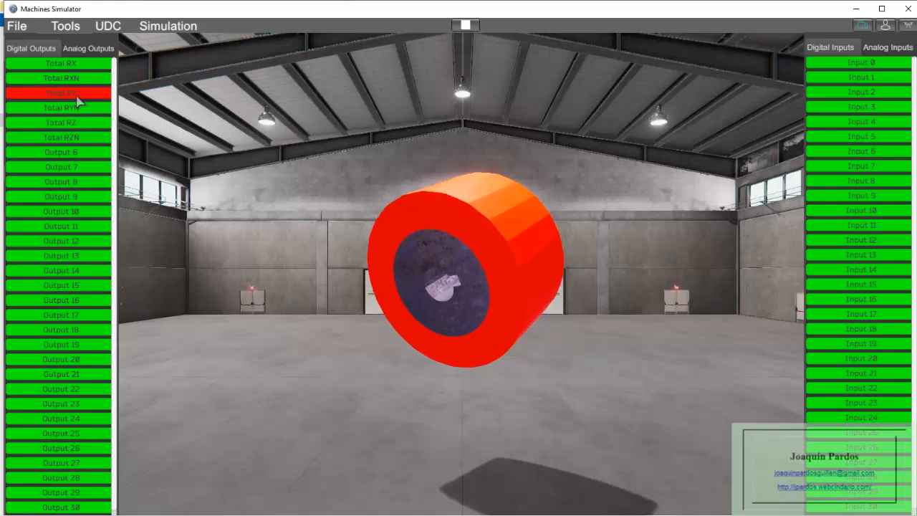
click(77, 96)
click(75, 108)
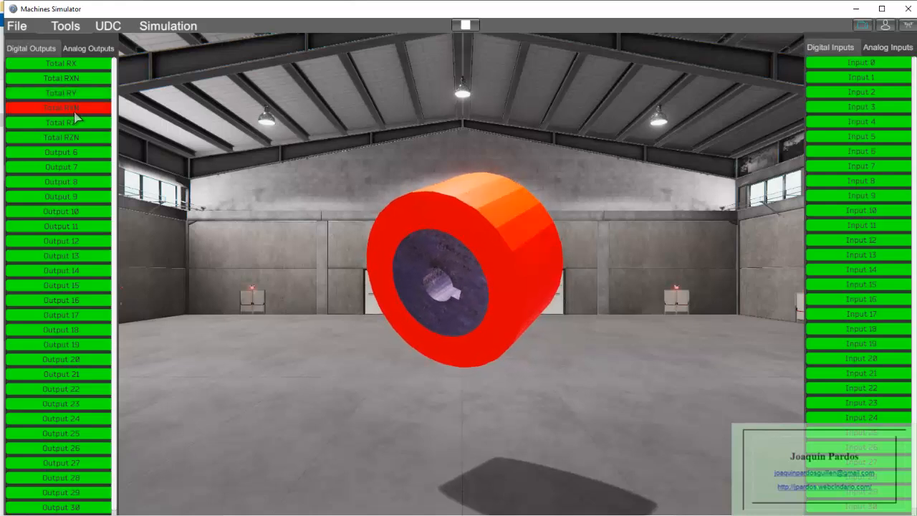
click(75, 110)
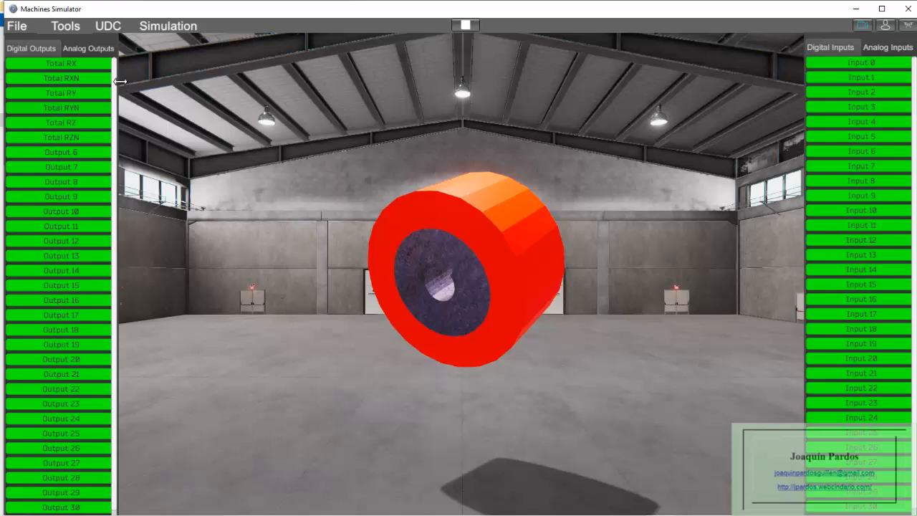
Test FIG's linear movement by setting analog output 0 to positive and negative values, including 1, 0 and finally -2.
click(96, 51)
click(41, 75)
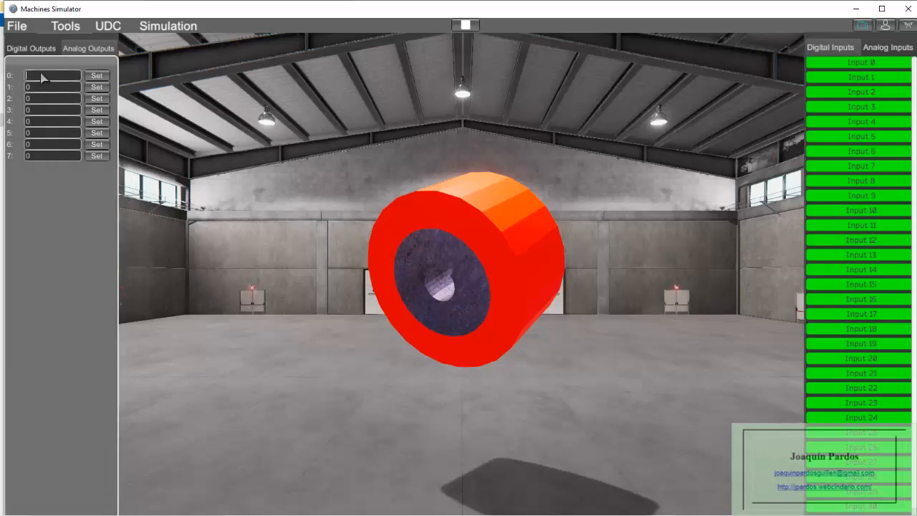
text(1)
click(105, 75)
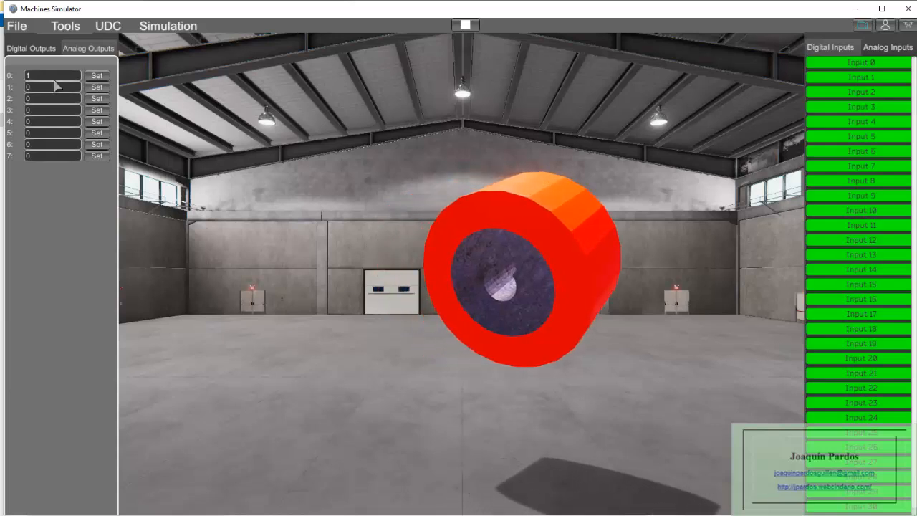
click(106, 75)
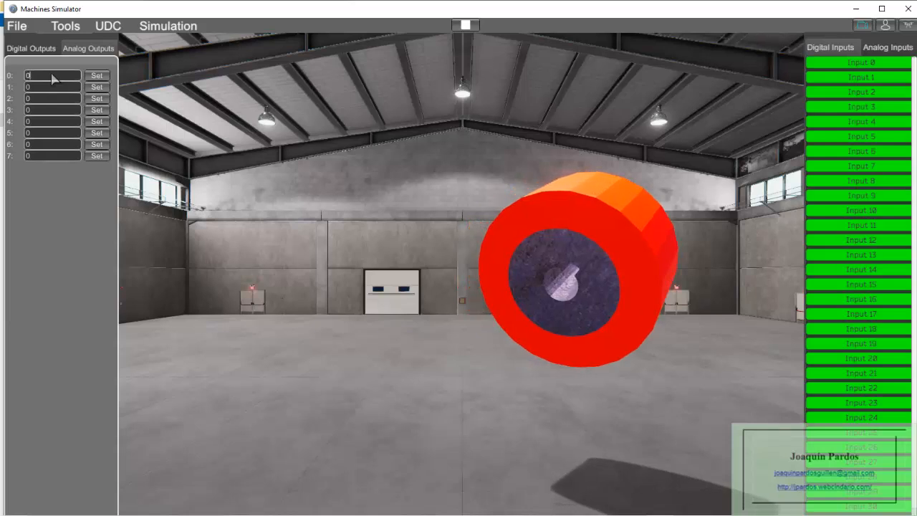
click(98, 76)
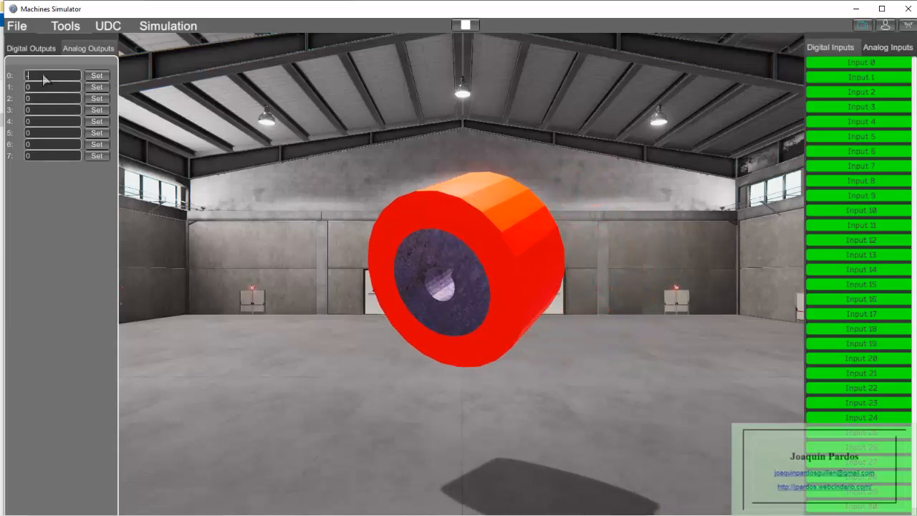
click(96, 76)
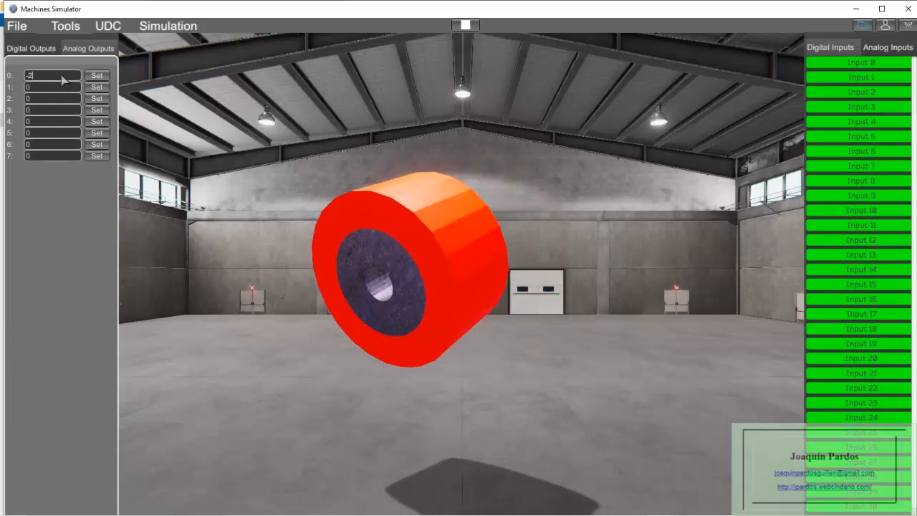
click(96, 75)
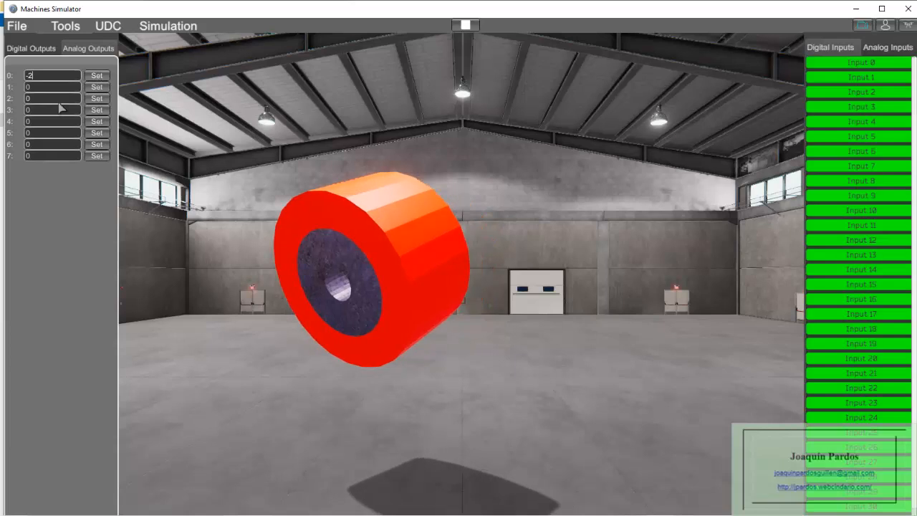
Test Total RX alone, repeat it while Total RY is running, and switch both digital outputs off.
click(41, 50)
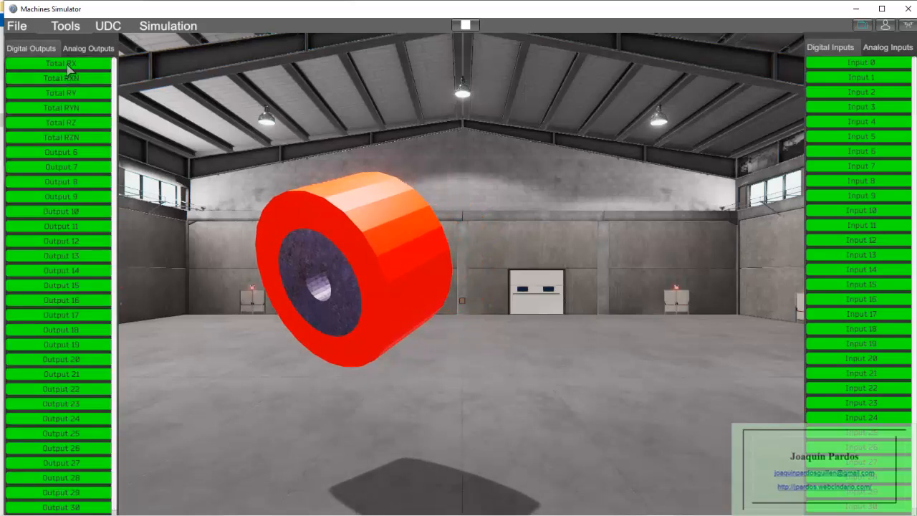
click(68, 65)
click(68, 65)
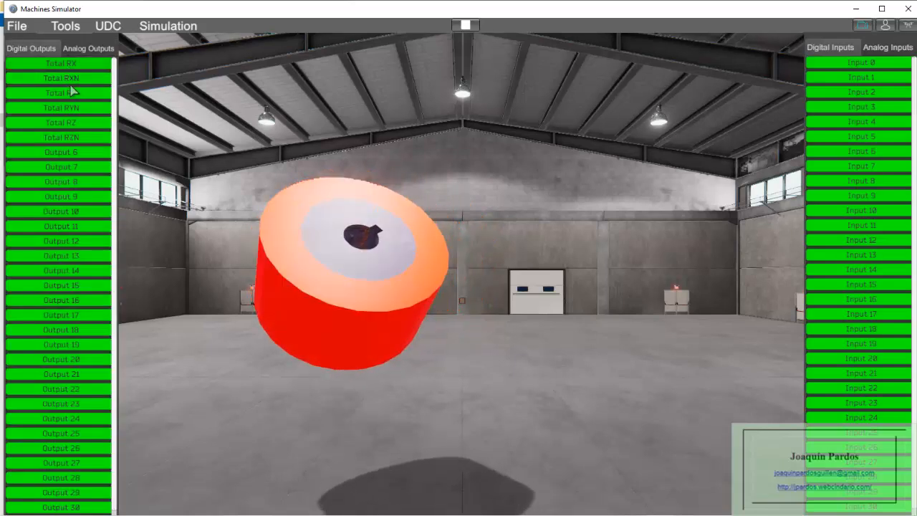
click(69, 94)
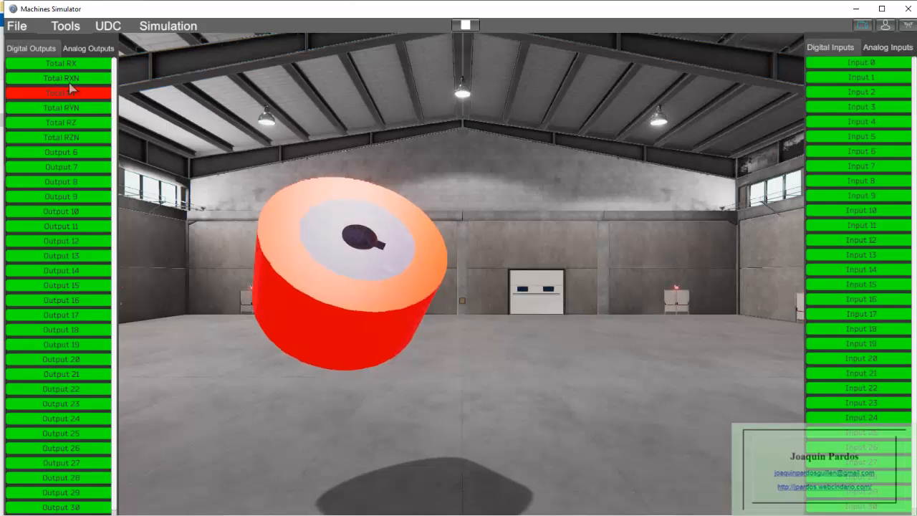
click(74, 65)
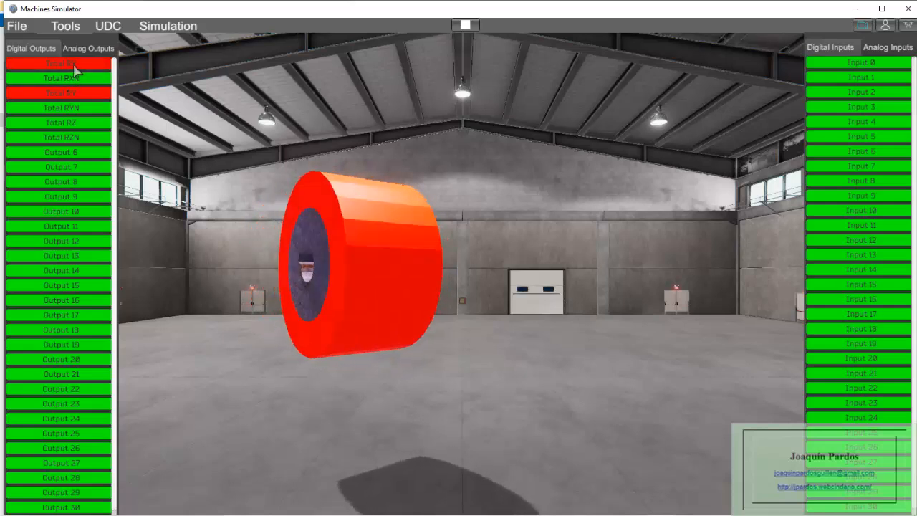
click(74, 65)
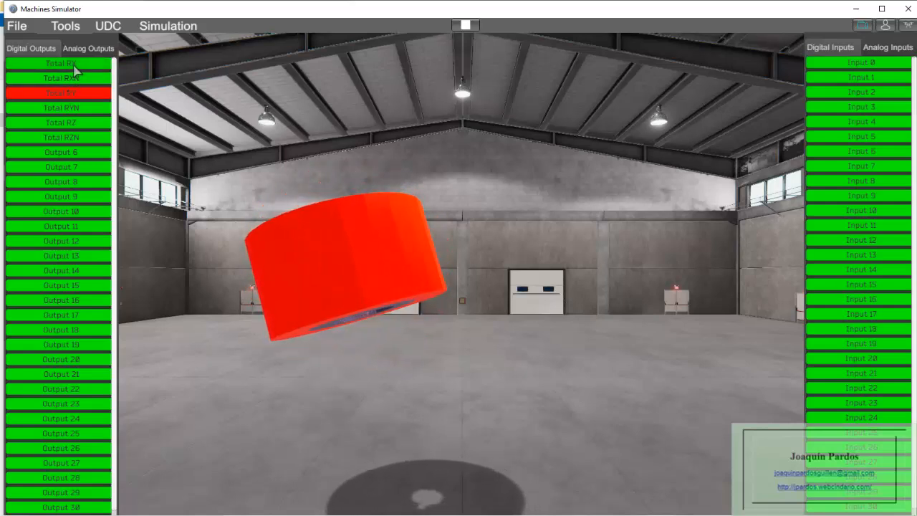
click(74, 65)
click(74, 65)
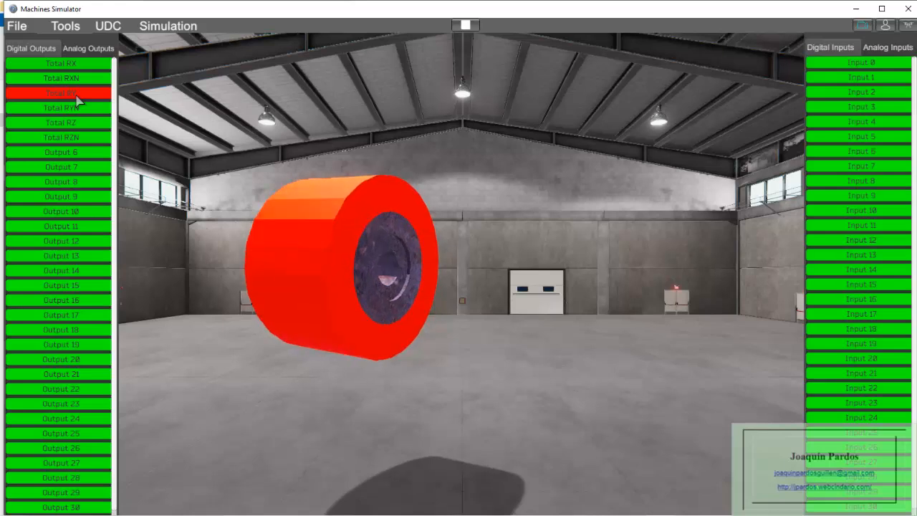
click(76, 95)
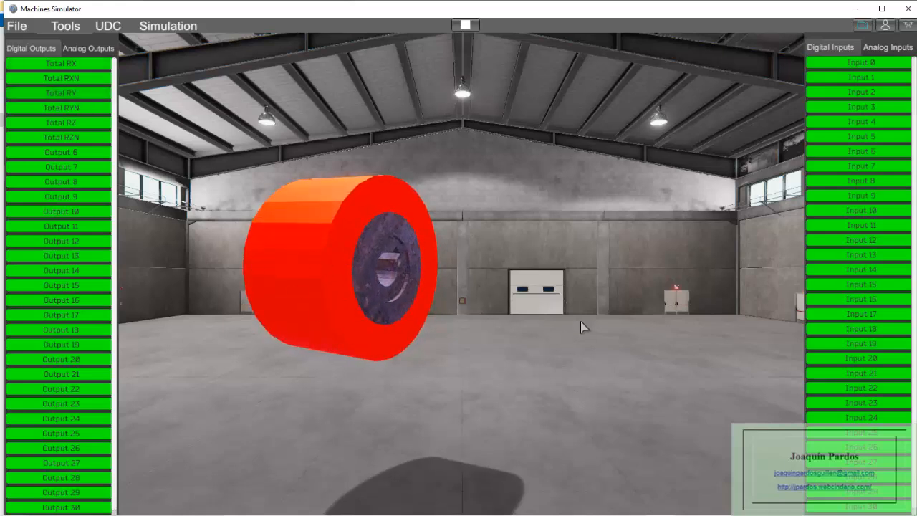
Run Total RZ and Total RY together, toggle Total RZ off and on again, and switch both outputs off.
click(68, 124)
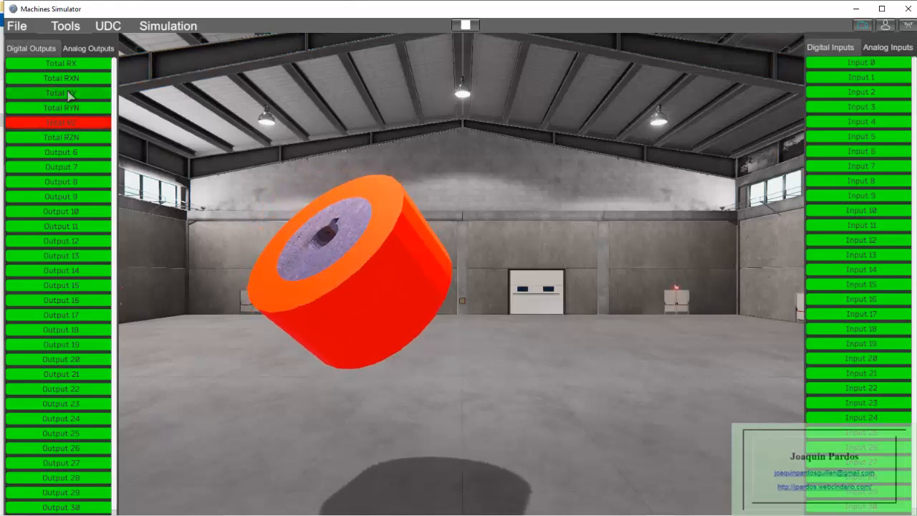
click(68, 94)
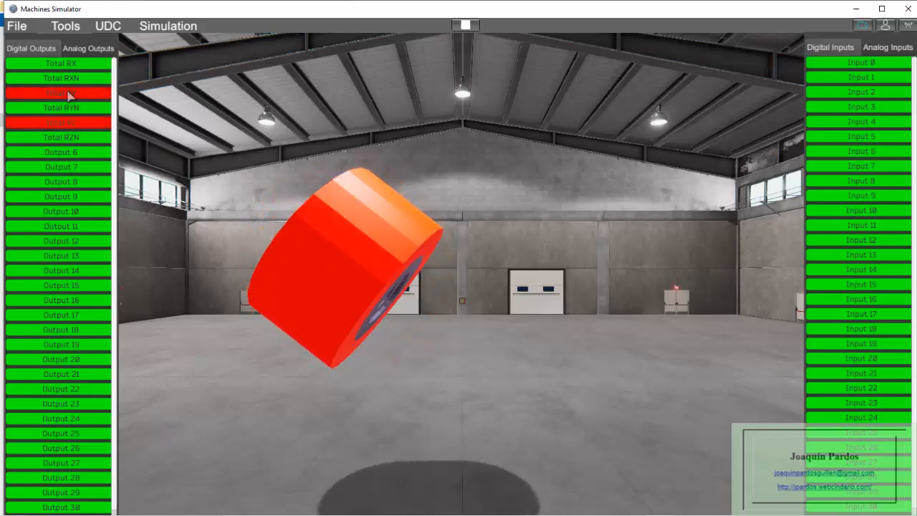
click(76, 127)
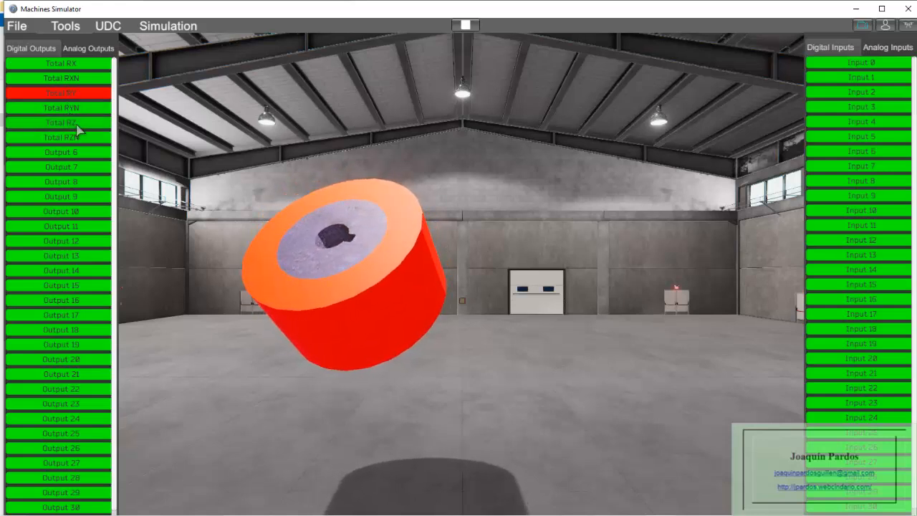
click(78, 127)
click(77, 127)
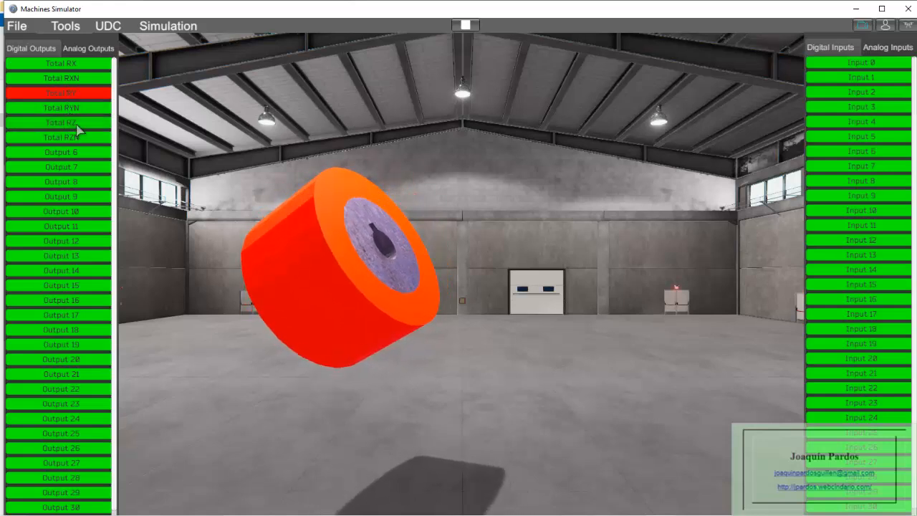
click(76, 94)
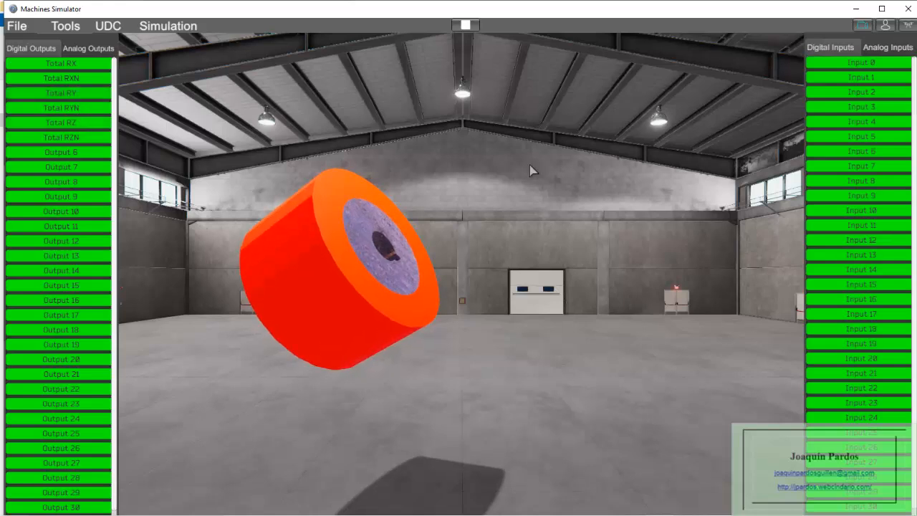
Stop the simulation and save the user-defined component as Total.udc, overwriting the existing file.
click(466, 25)
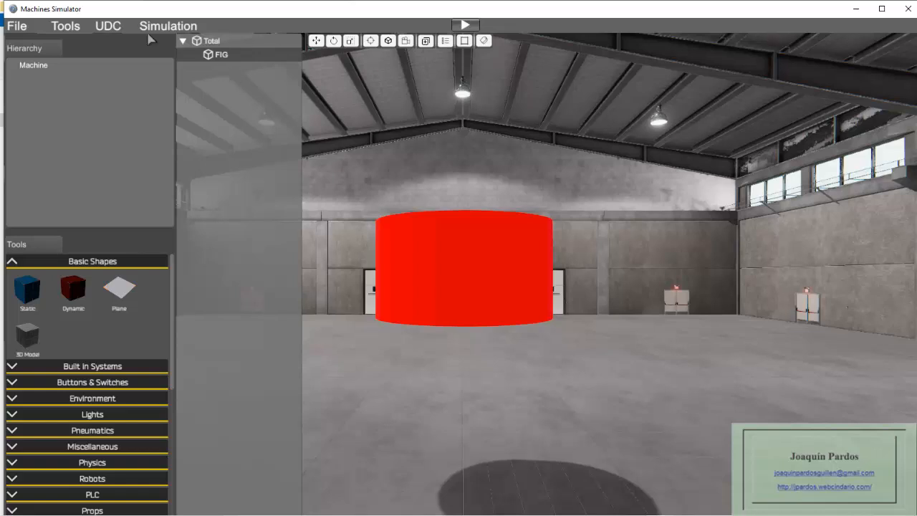
click(109, 27)
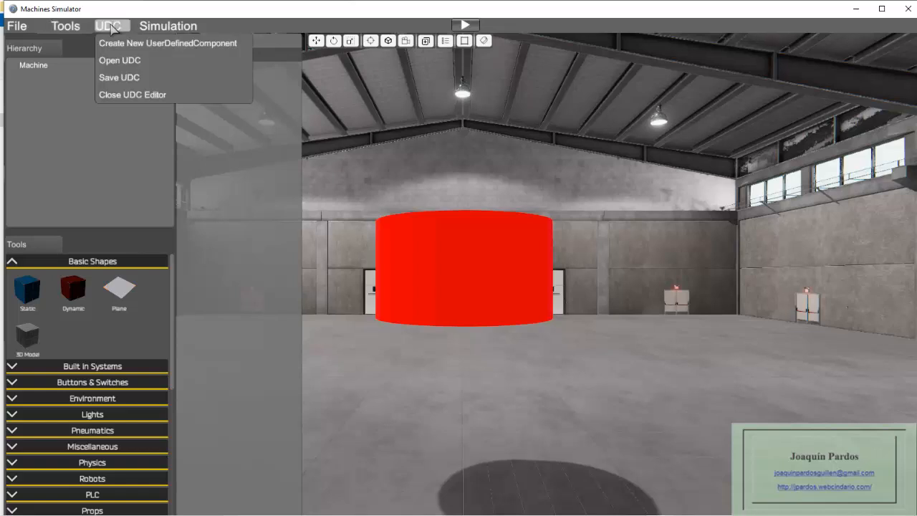
click(119, 78)
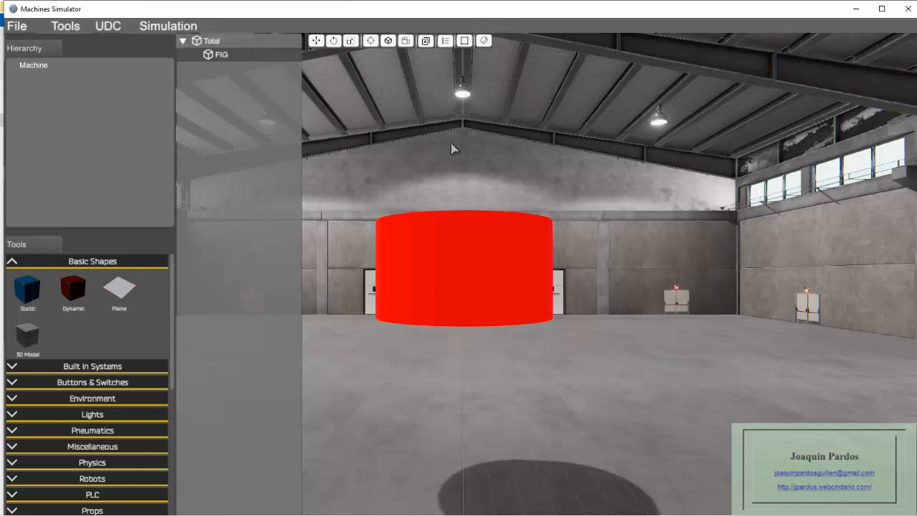
click(684, 387)
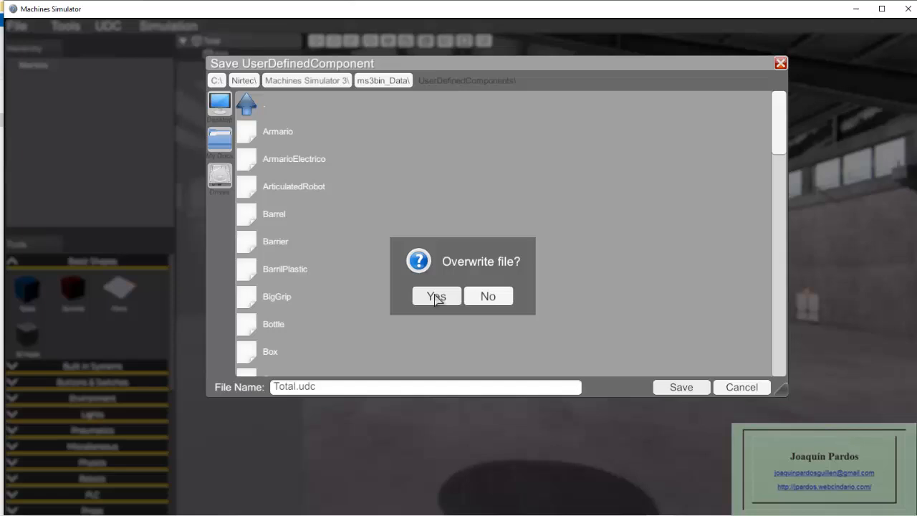
click(435, 296)
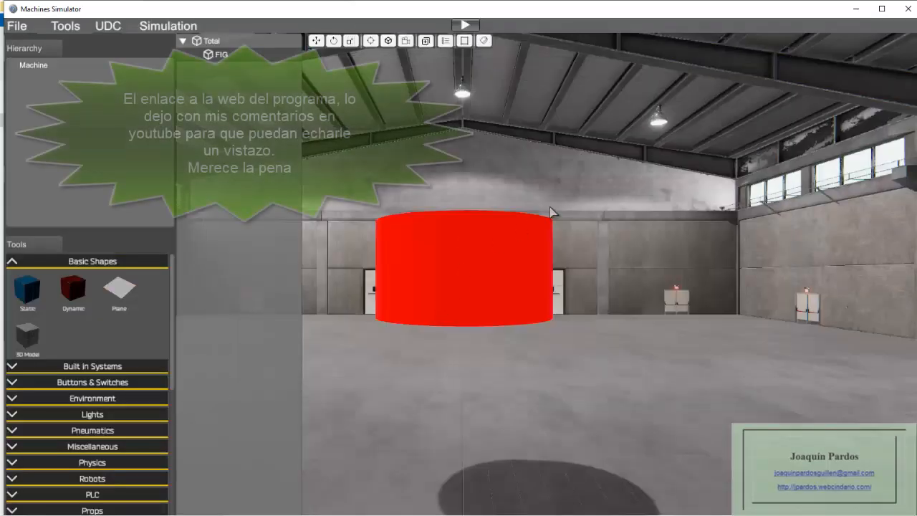